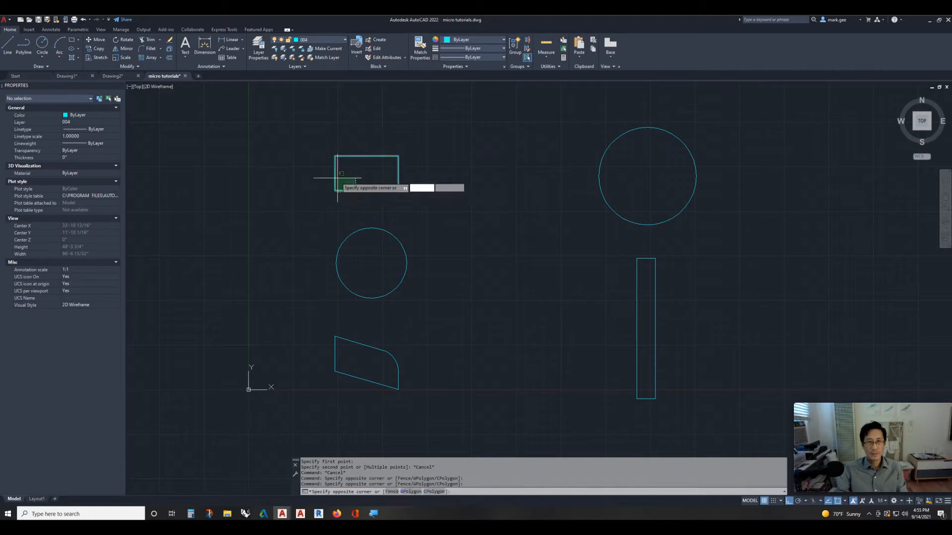
# Step: Move the small rectangle 120 units horizontally to the right with Ortho on
pyautogui.click(303, 148)
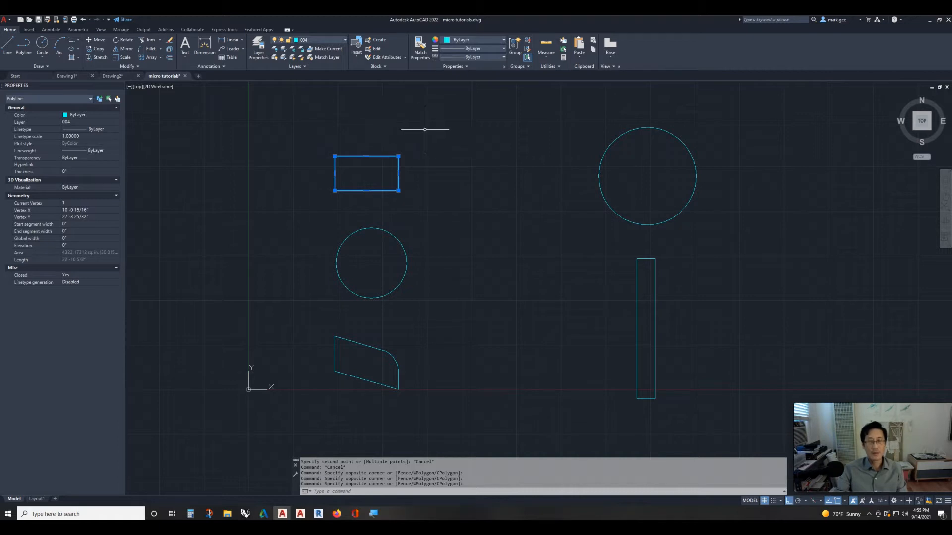
pyautogui.write('m')
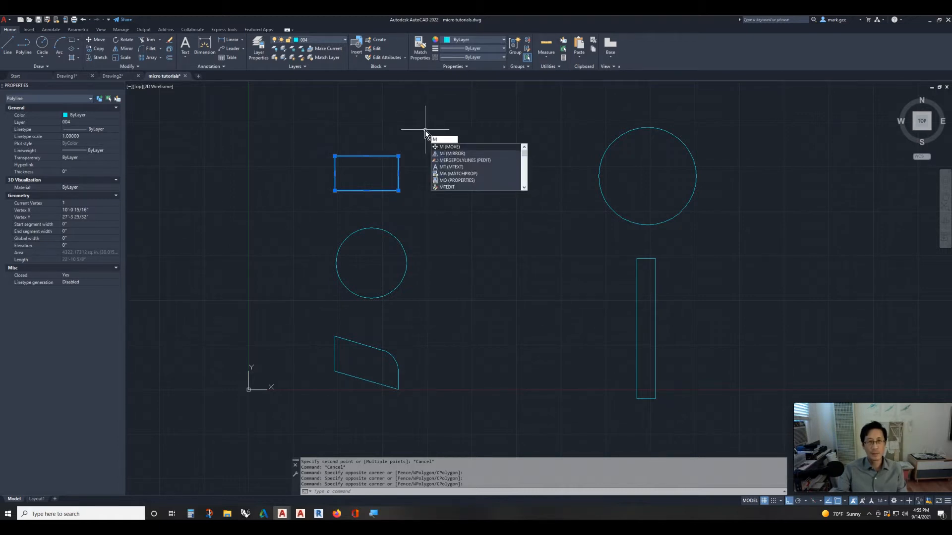
pyautogui.press('Return')
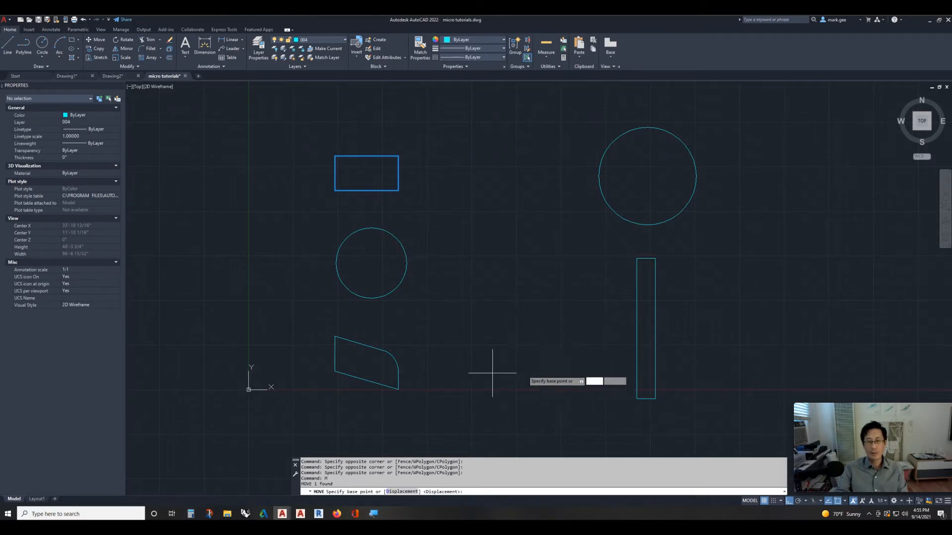
pyautogui.click(481, 346)
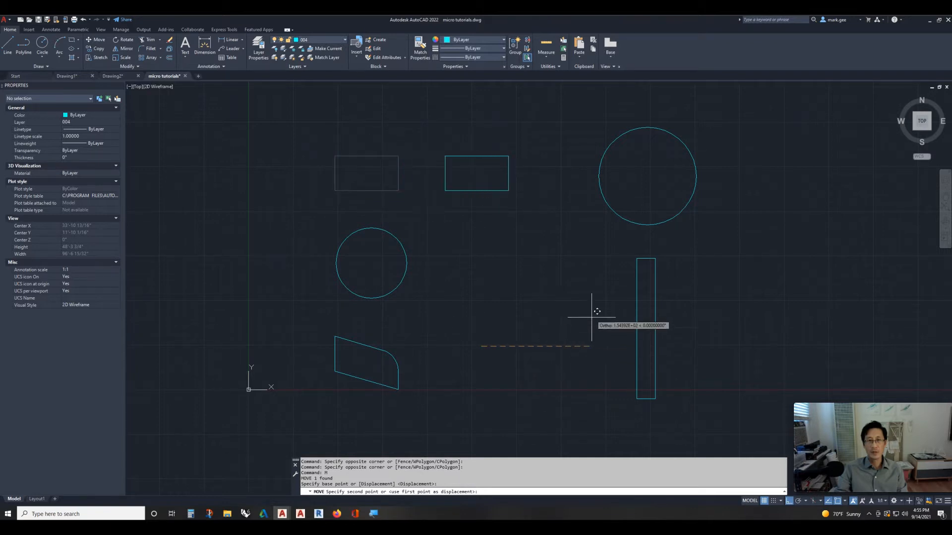
pyautogui.press('F8')
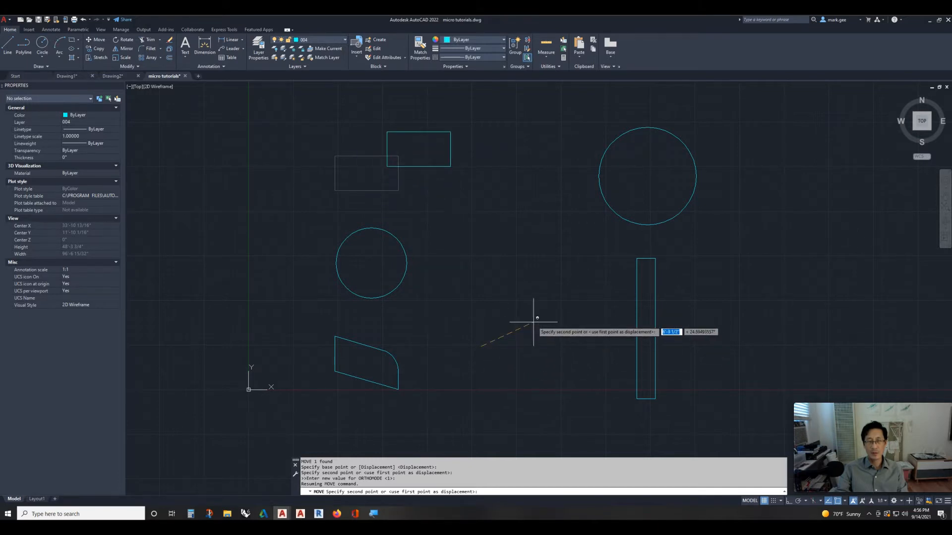
pyautogui.press('F8')
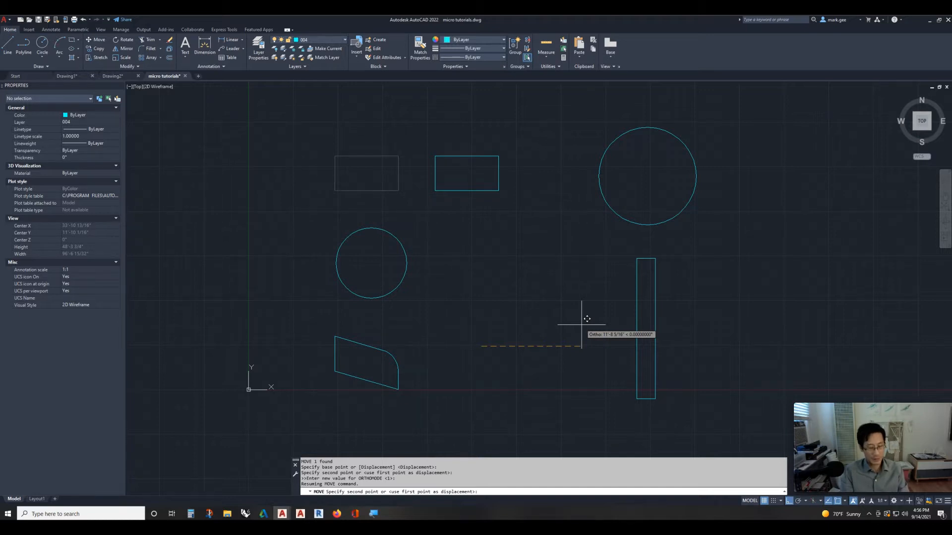
pyautogui.write('12')
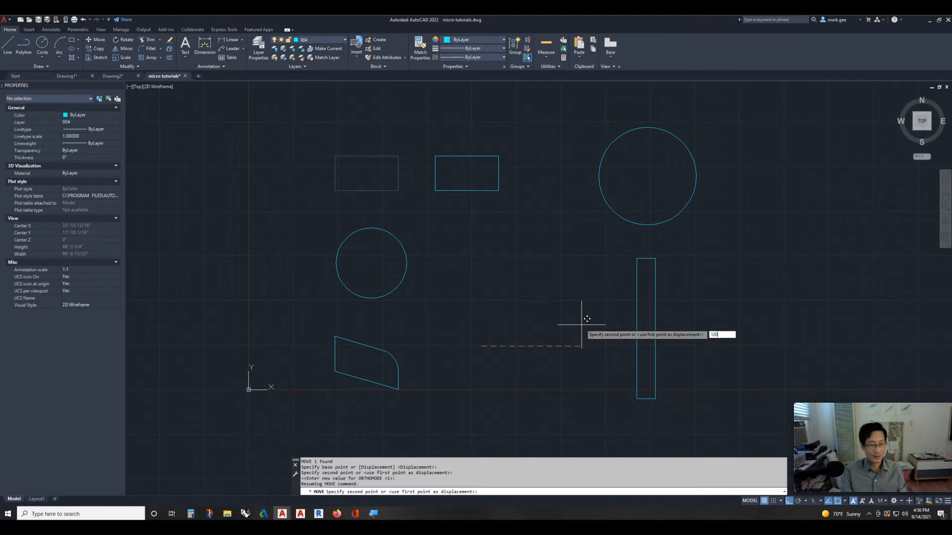
pyautogui.write('0')
pyautogui.press('Return')
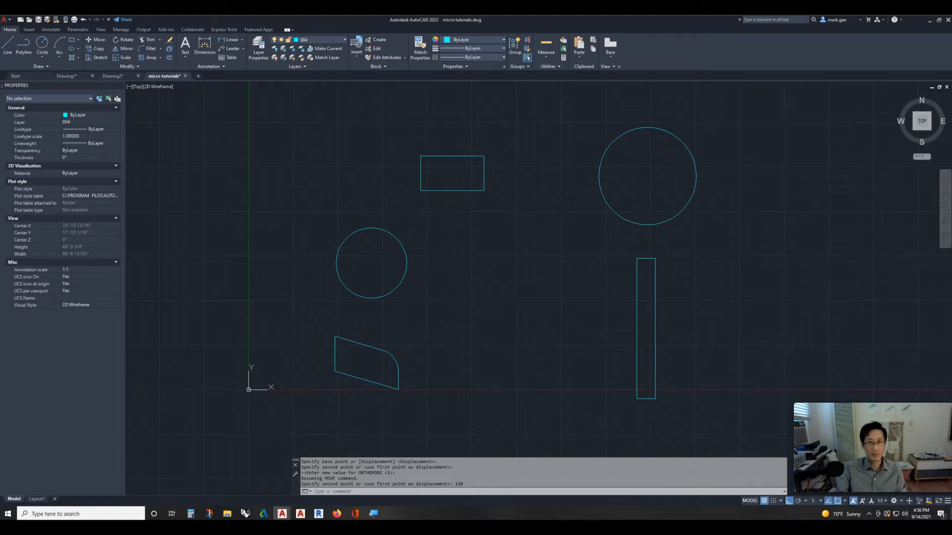
# Step: Undo the rectangle's 120-unit move
pyautogui.hotkey('ctrl', 'z')
pyautogui.press('Escape')
pyautogui.press('Escape')
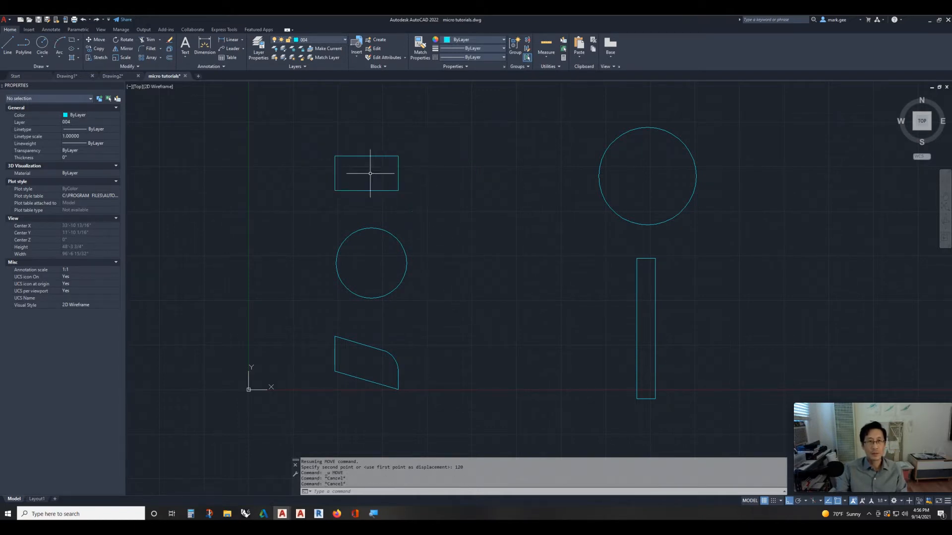
# Step: Move the small rectangle and the small circle together 120 units horizontally to the right
pyautogui.click(314, 124)
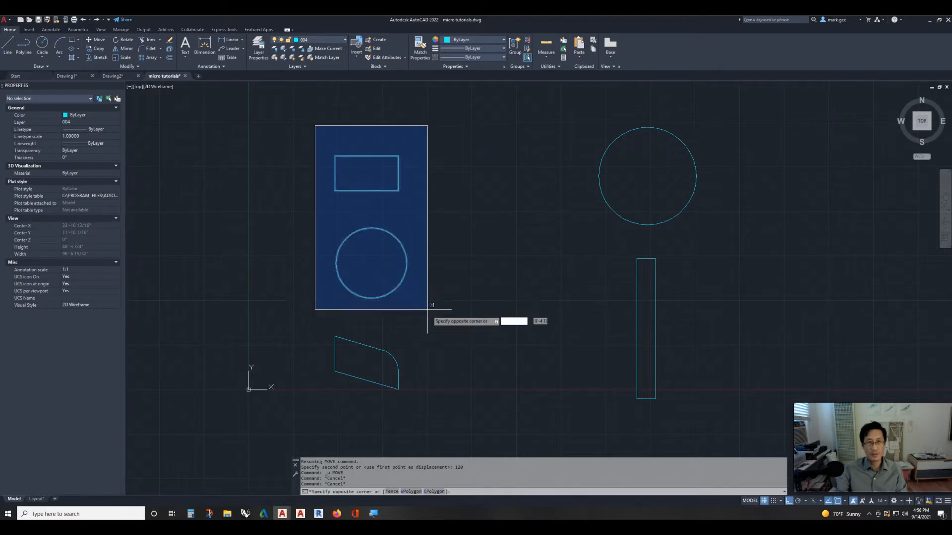
pyautogui.click(428, 309)
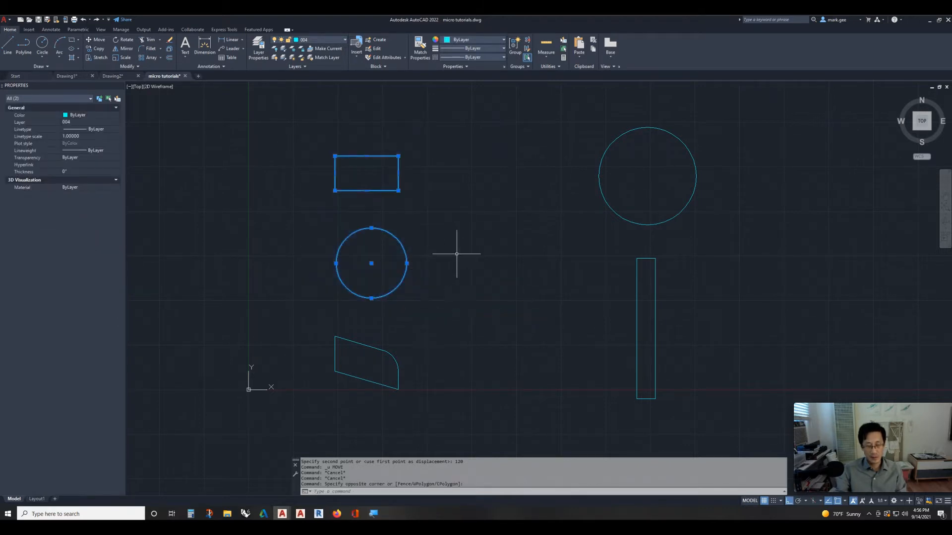
pyautogui.write('M')
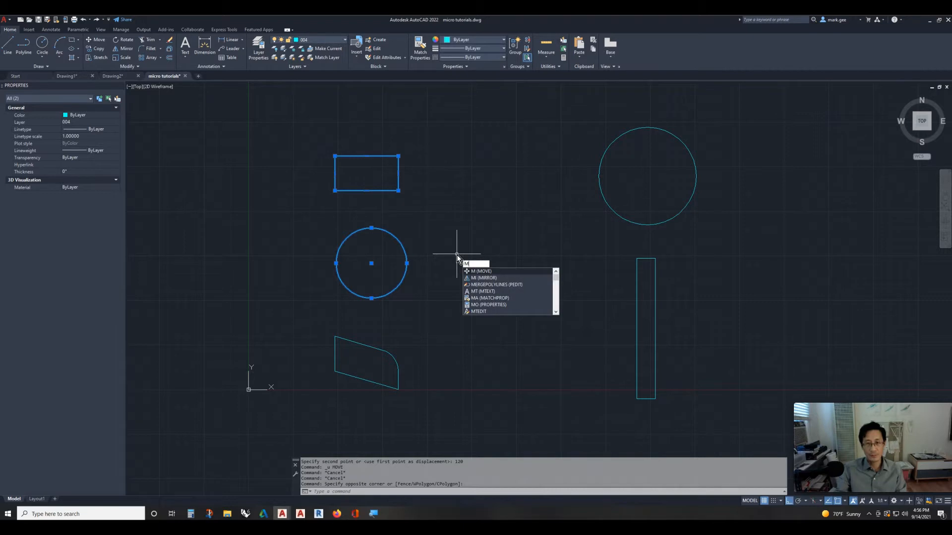
pyautogui.press('Return')
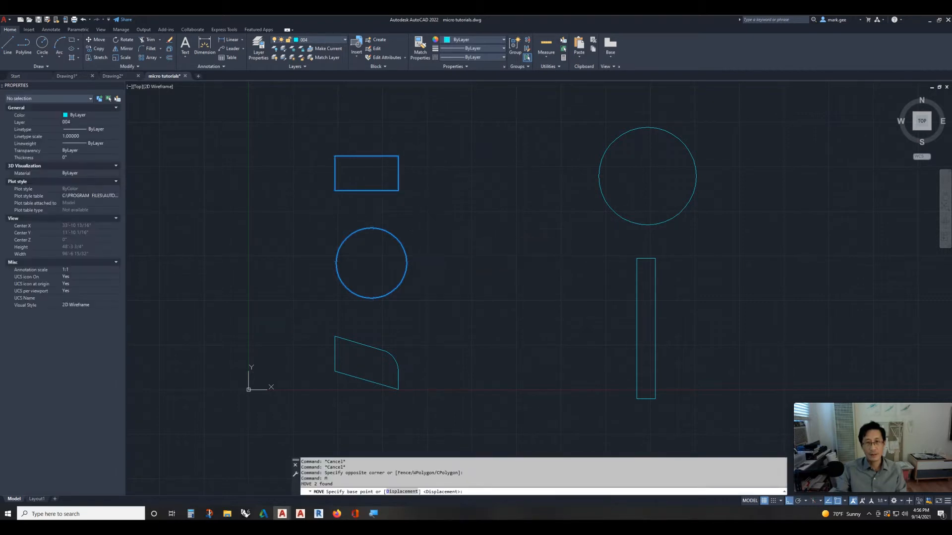
pyautogui.click(432, 231)
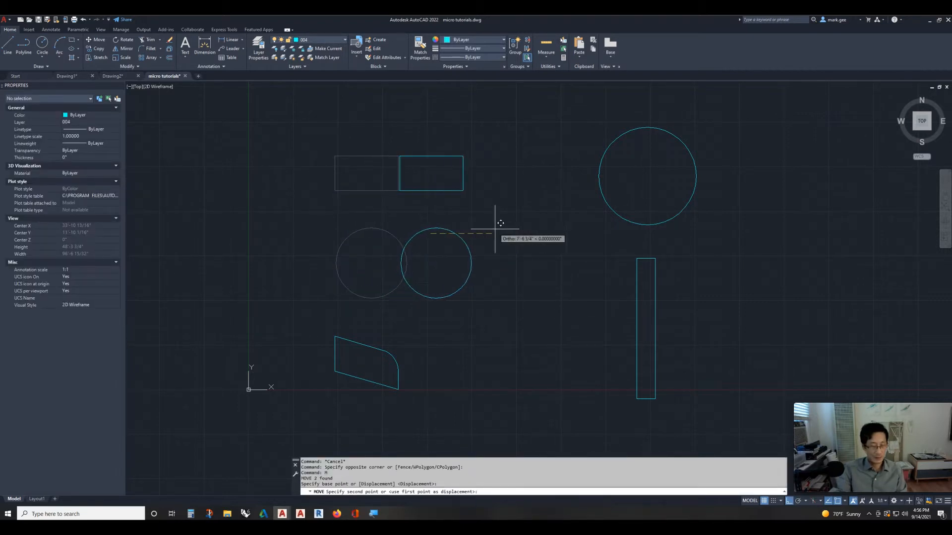
pyautogui.write('120')
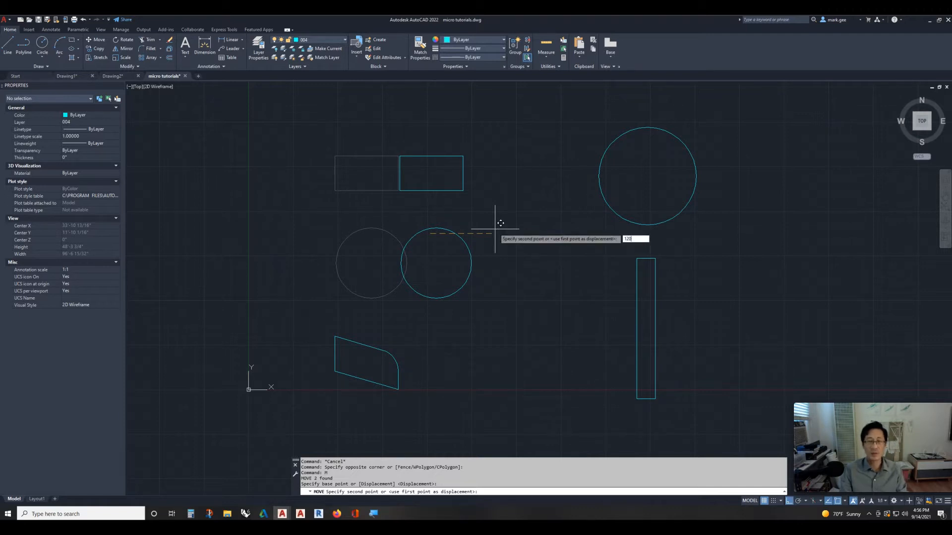
pyautogui.press('Return')
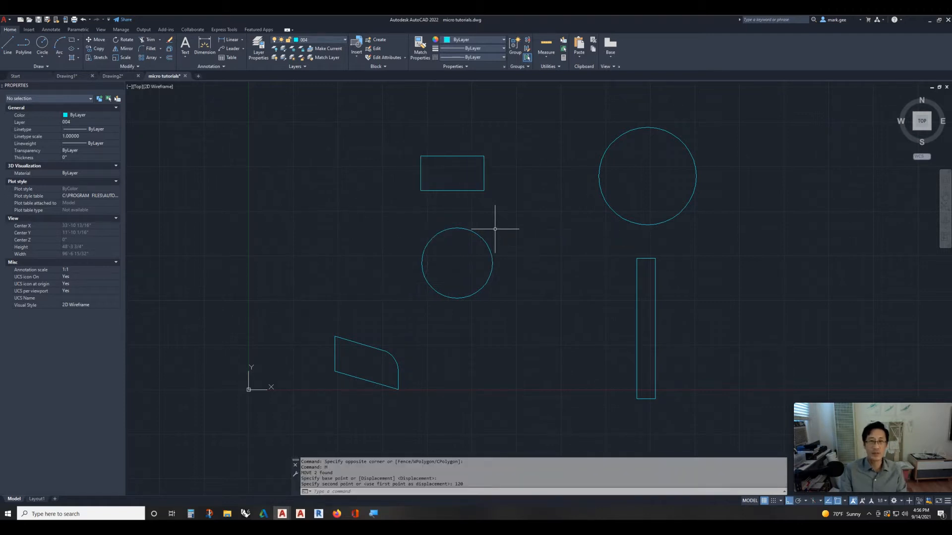
# Step: Undo the combined move of the rectangle and the small circle
pyautogui.hotkey('ctrl', 'z')
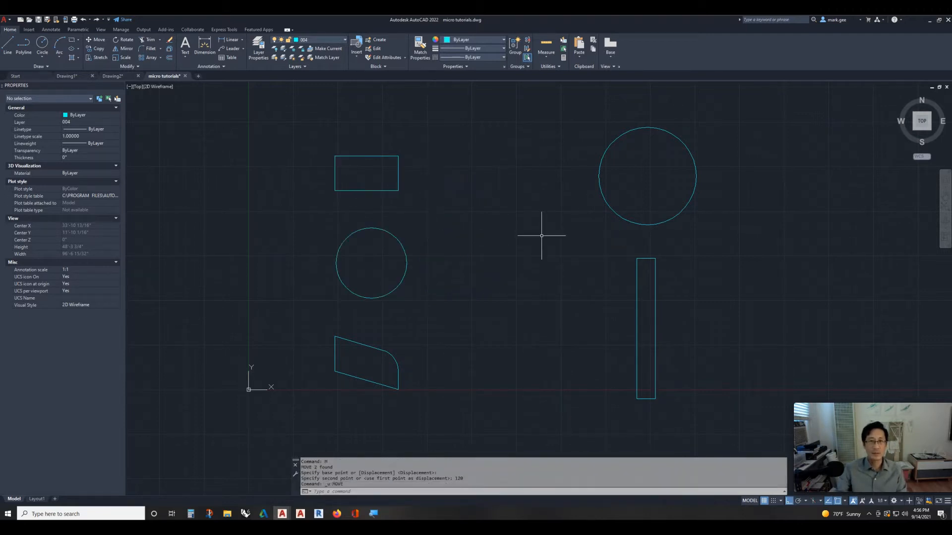
pyautogui.press('Escape')
pyautogui.press('Escape')
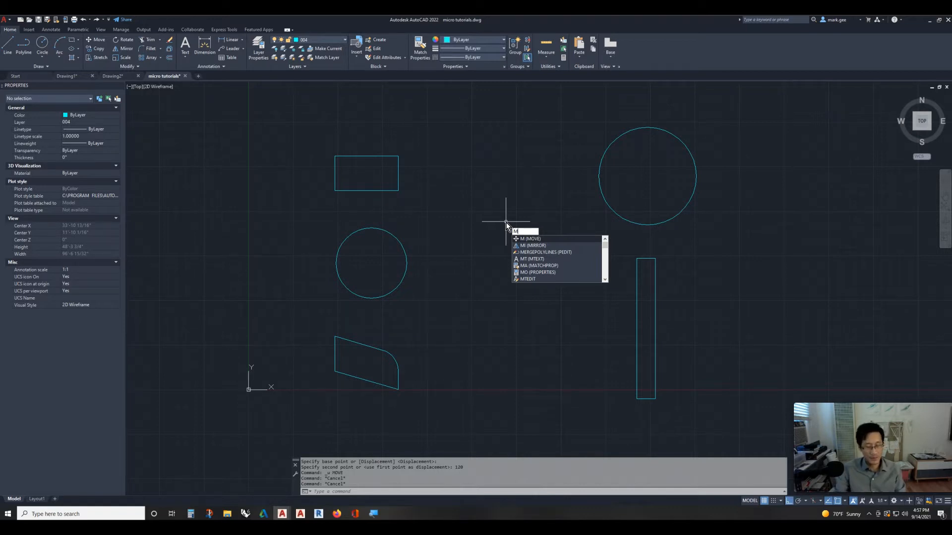
# Step: Start Move before selecting objects, and shift the small circle and the slanted shape with the rounded corner 120 units to the right
pyautogui.press('Return')
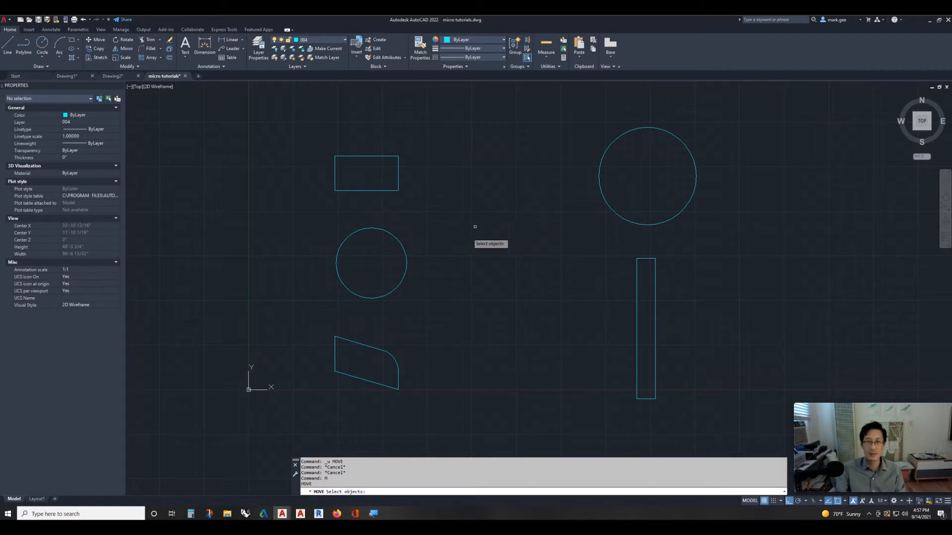
pyautogui.click(439, 254)
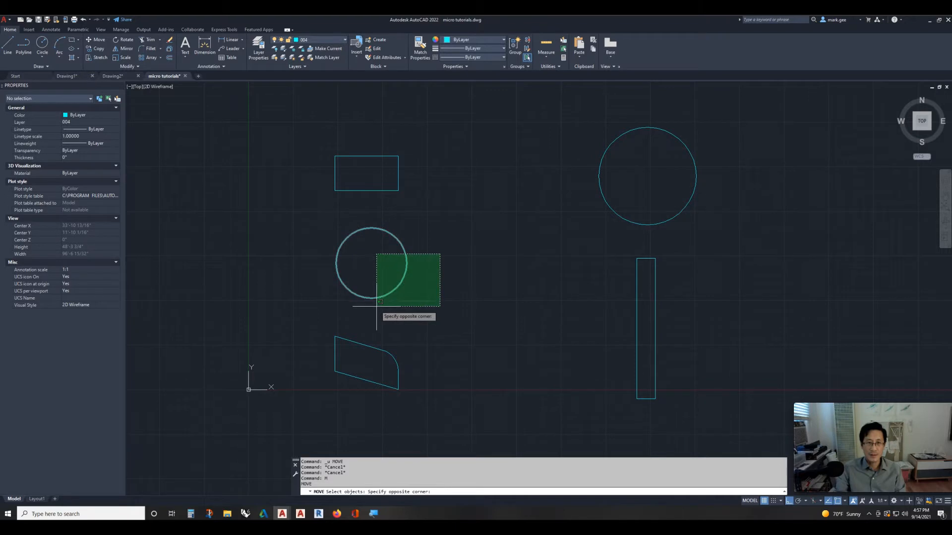
pyautogui.click(377, 302)
pyautogui.click(426, 323)
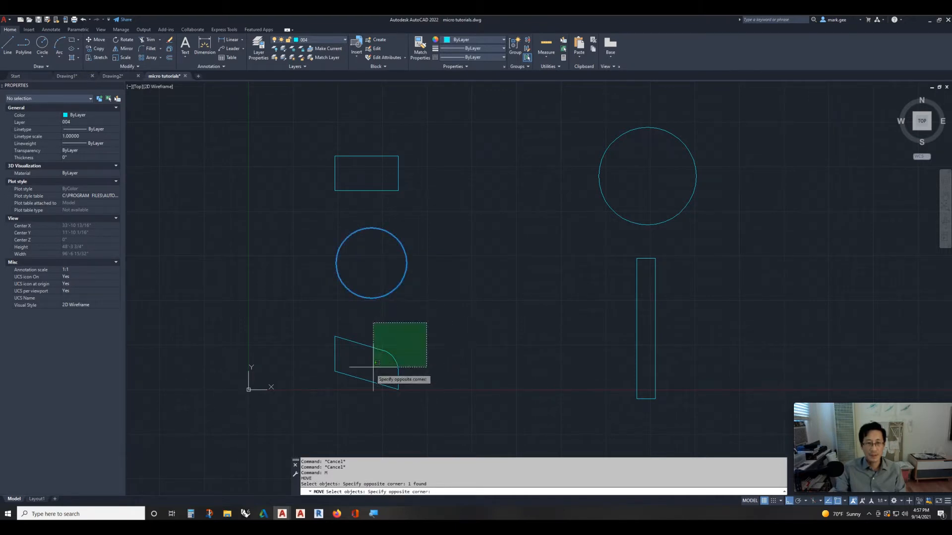
pyautogui.click(377, 363)
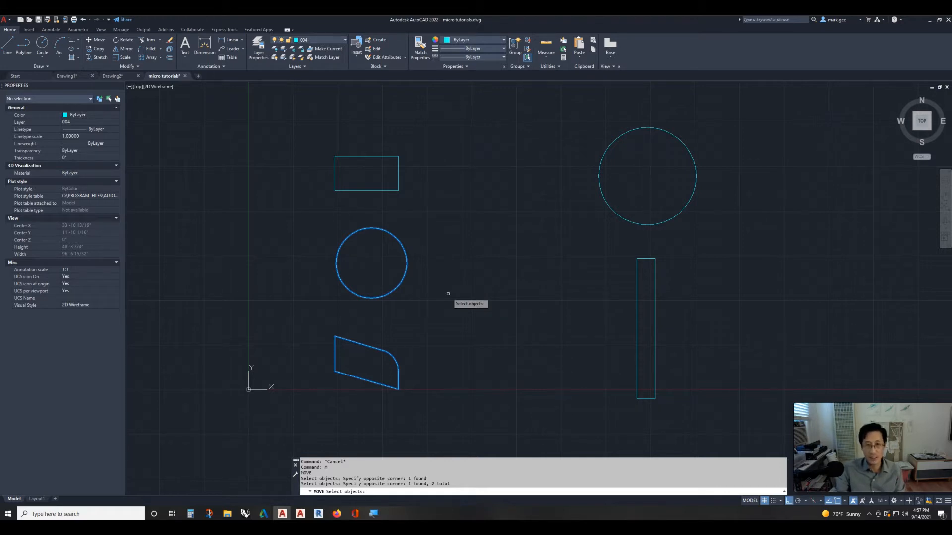
pyautogui.press('Return')
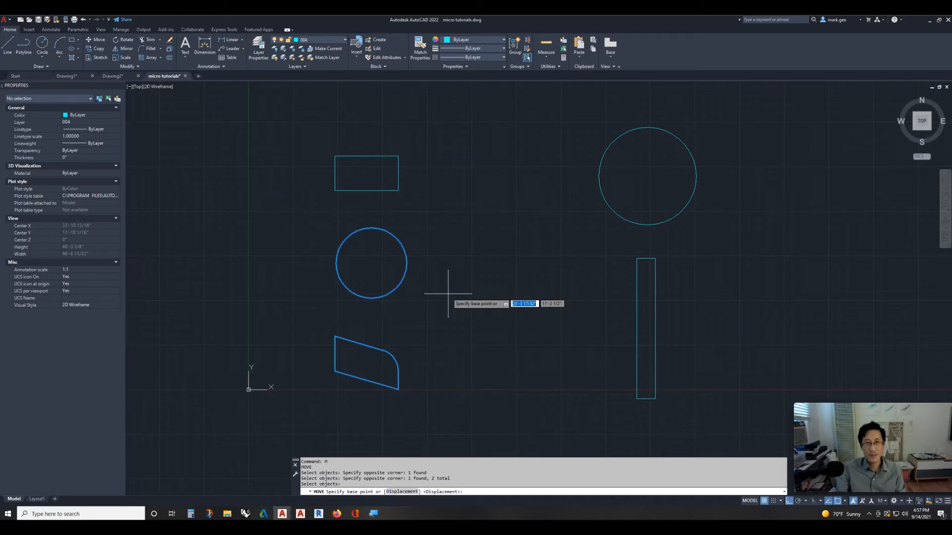
pyautogui.click(474, 262)
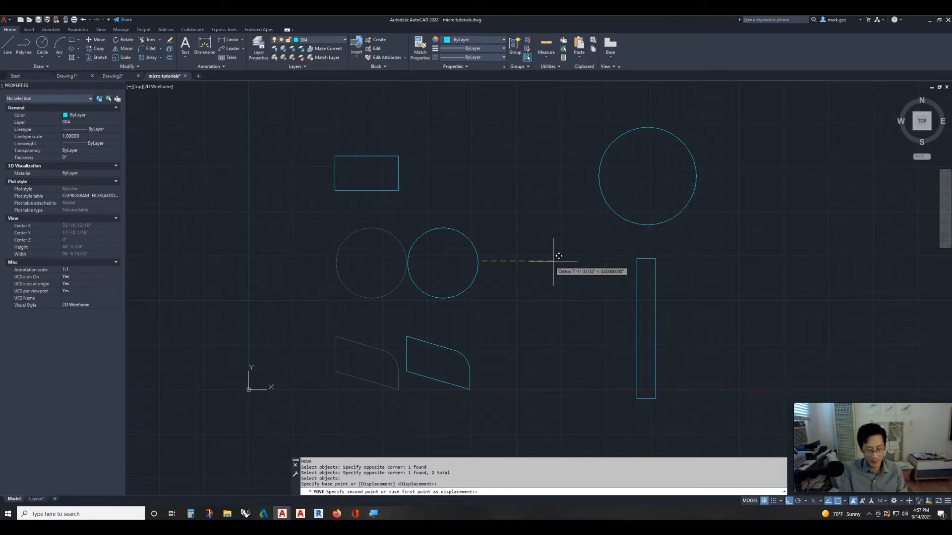
pyautogui.write('120')
pyautogui.press('Return')
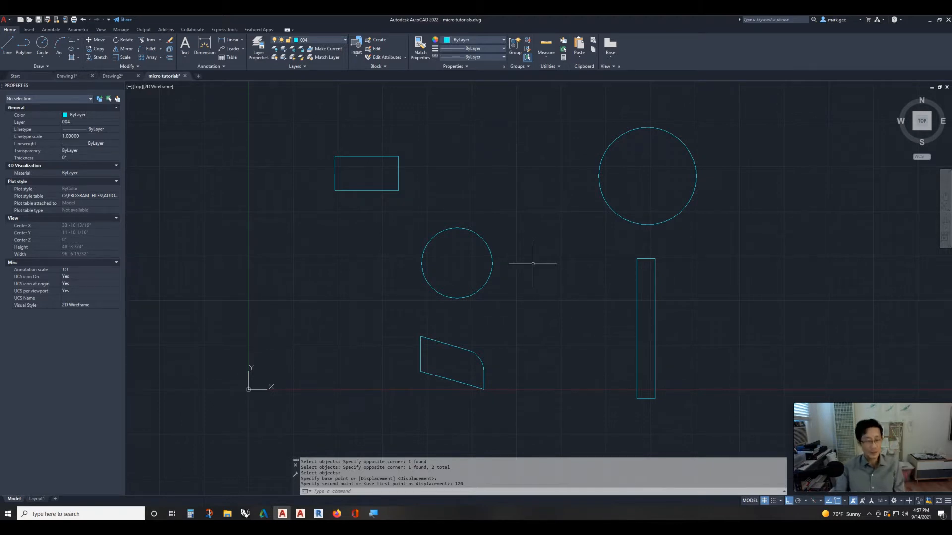
# Step: Undo the combined move of the small circle and the slanted shape
pyautogui.hotkey('ctrl', 'z')
pyautogui.press('Escape')
pyautogui.press('Escape')
pyautogui.press('Escape')
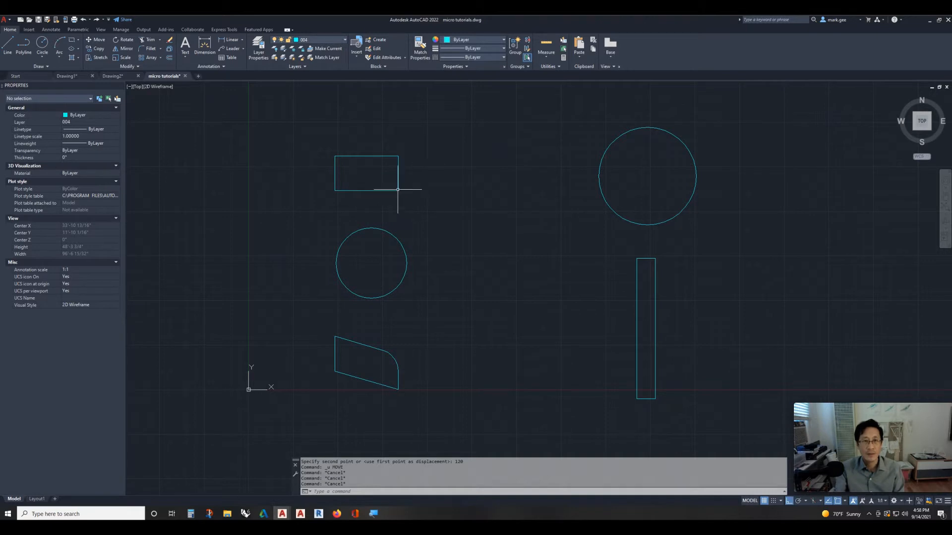
# Step: Move the small rectangle by its lower-right corner onto the large circle's left quadrant, with Ortho off
pyautogui.click(437, 189)
pyautogui.click(349, 156)
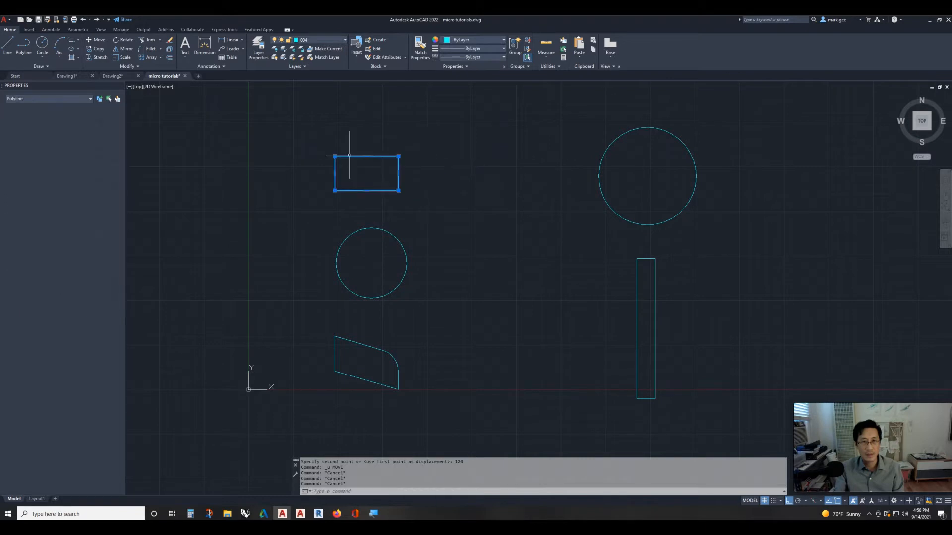
pyautogui.write('m')
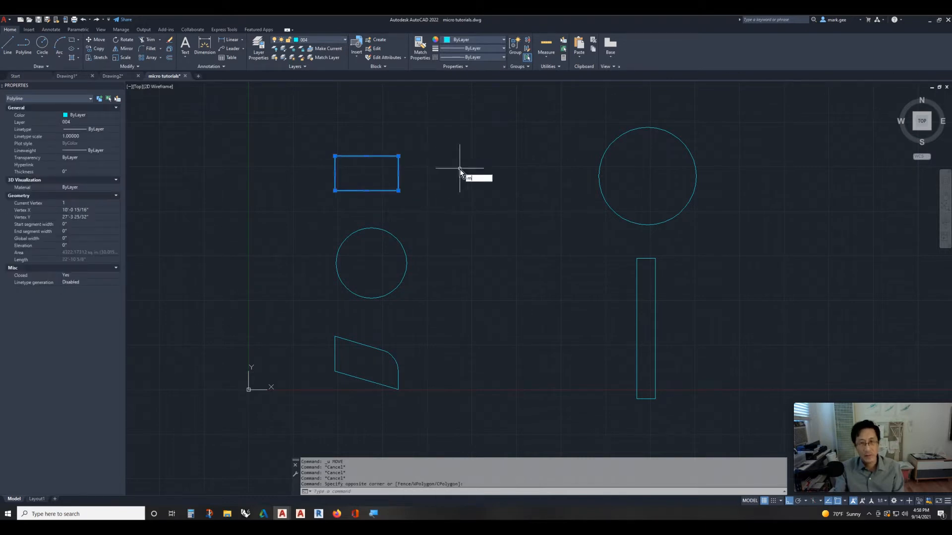
pyautogui.press('Return')
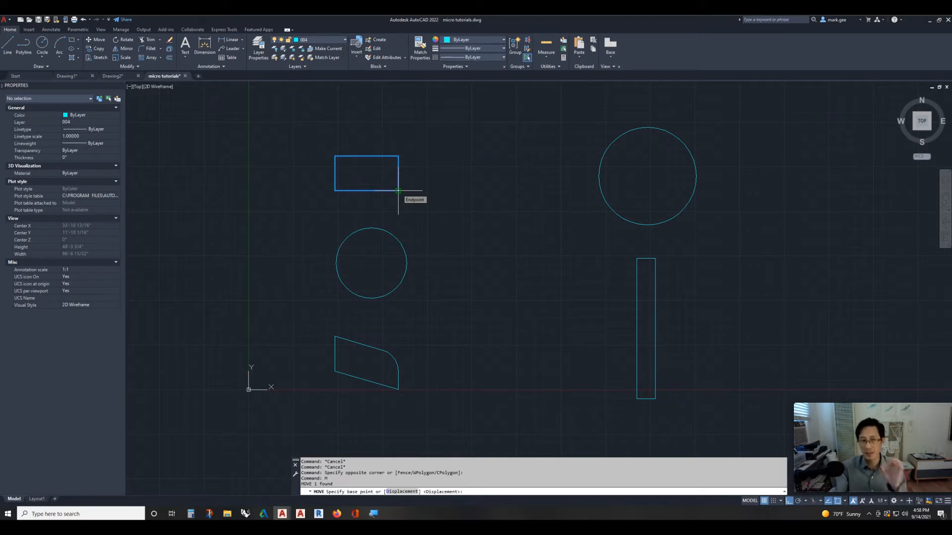
pyautogui.click(399, 191)
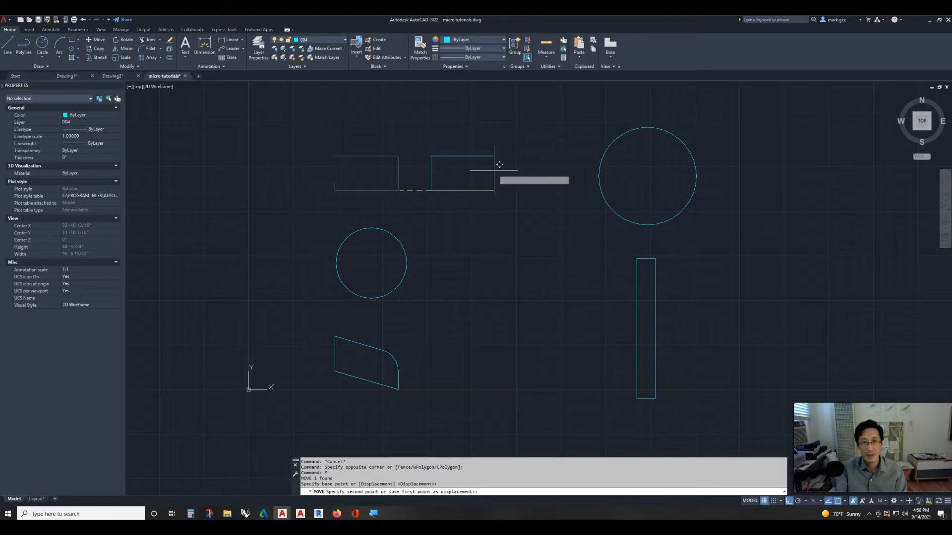
pyautogui.press('F8')
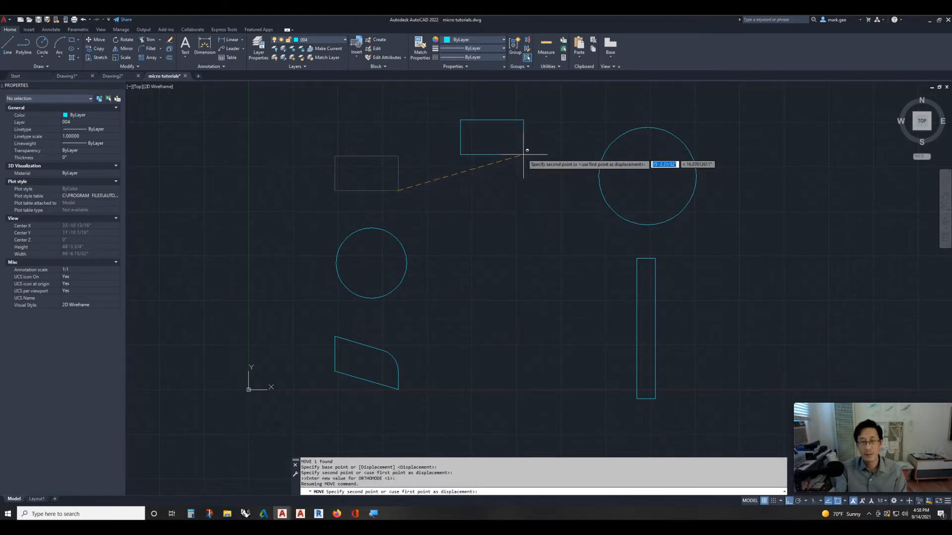
pyautogui.click(599, 176)
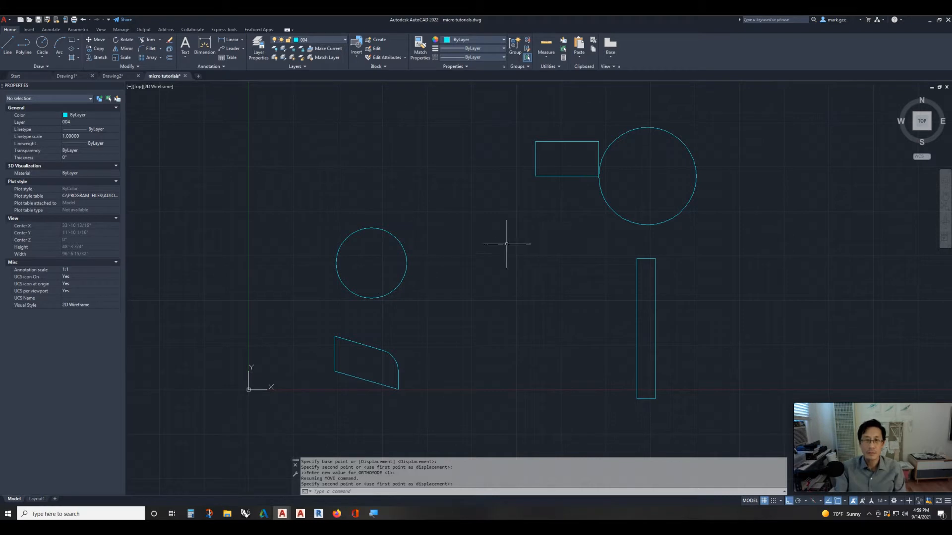
# Step: Move the small circle by its center point onto the large circle's right quadrant
pyautogui.click(447, 237)
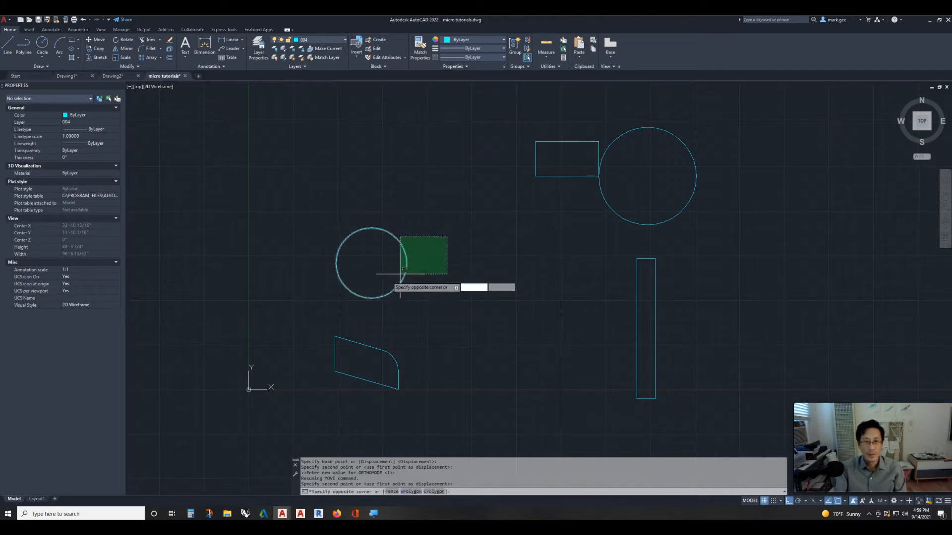
pyautogui.click(368, 276)
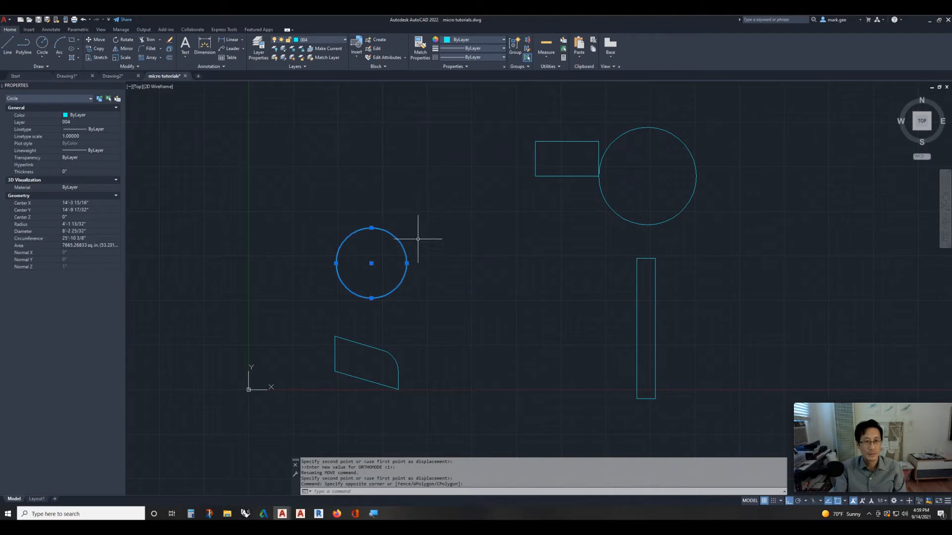
pyautogui.write('m')
pyautogui.press('Return')
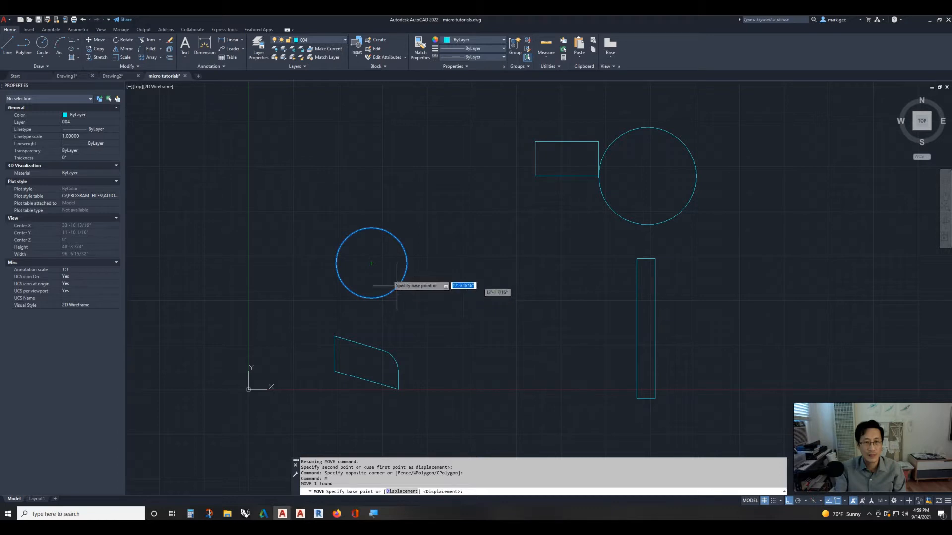
pyautogui.click(372, 263)
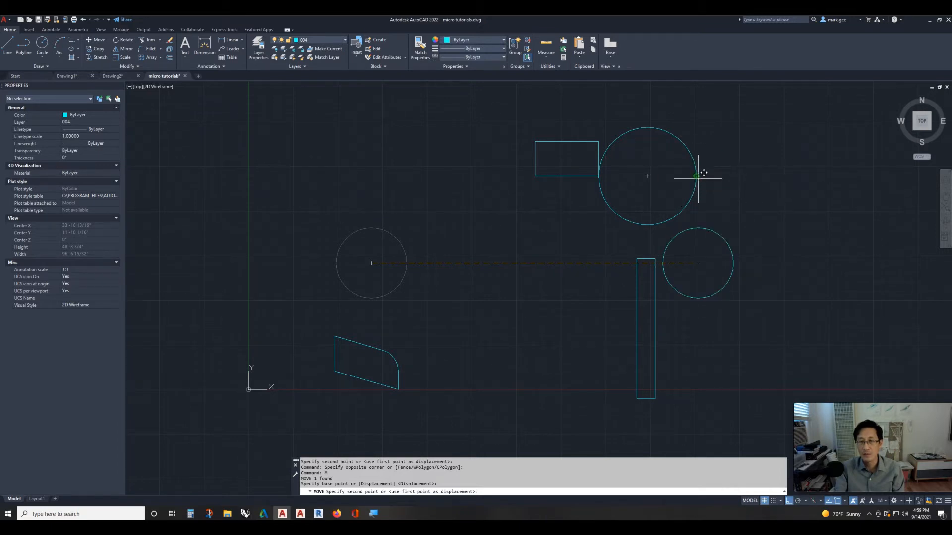
pyautogui.click(697, 177)
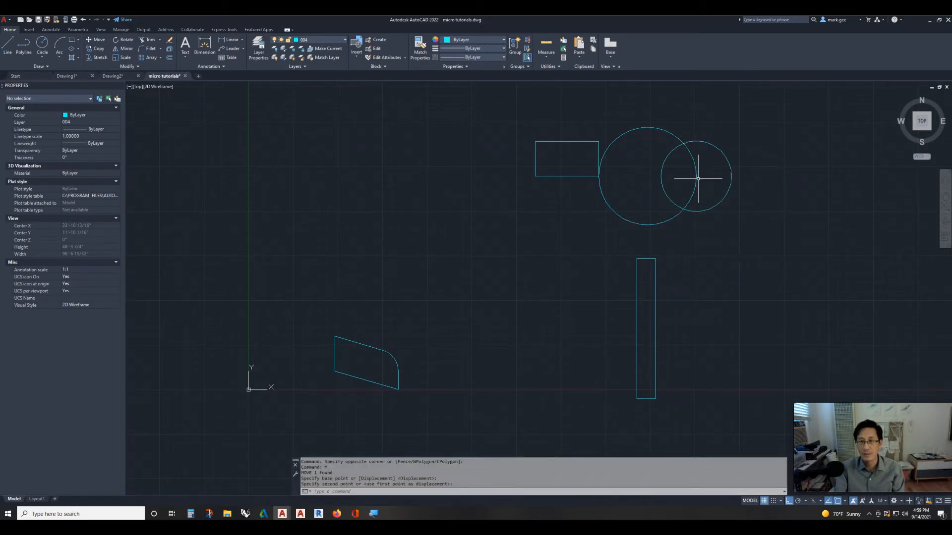
# Step: Move the slanted shape by the upper endpoint of its rounded corner onto the midpoint of the tall rectangle's left side
pyautogui.click(415, 334)
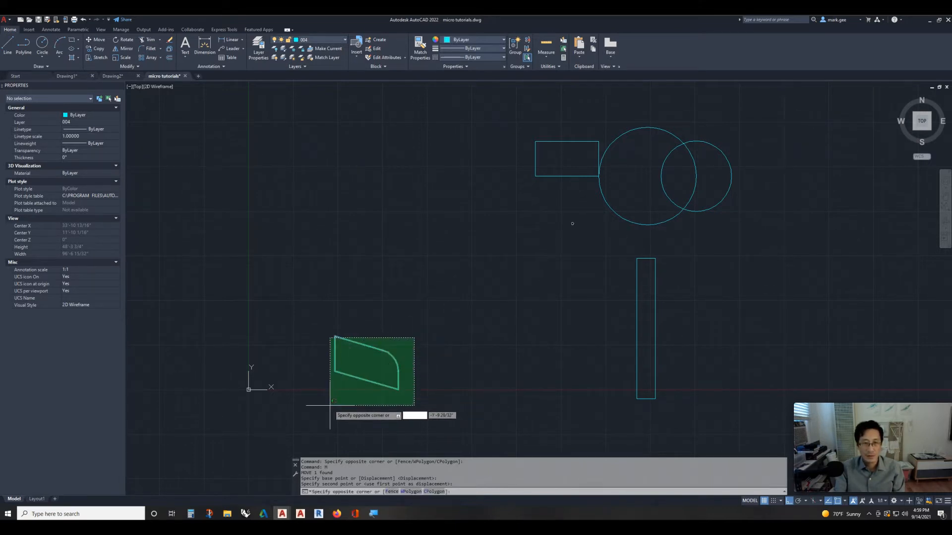
pyautogui.click(330, 406)
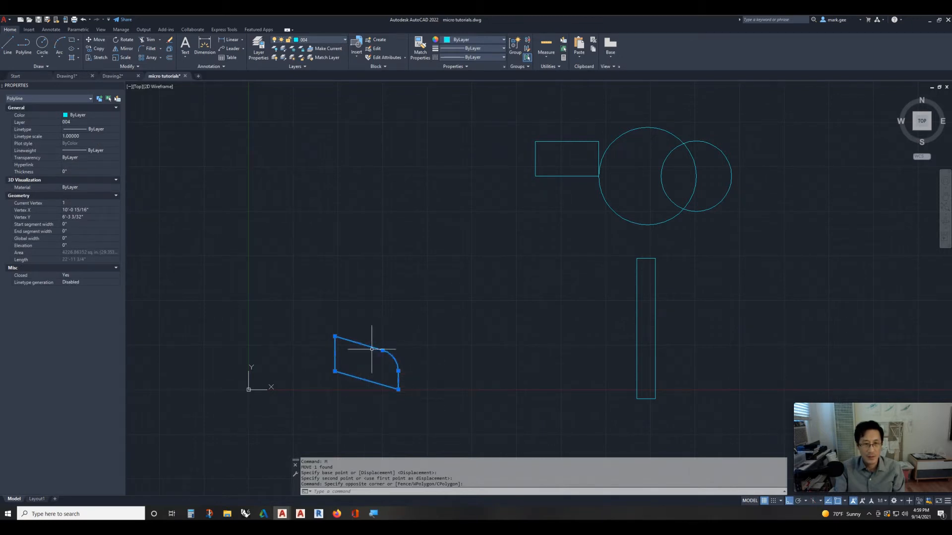
pyautogui.scroll(4, 381, 349)
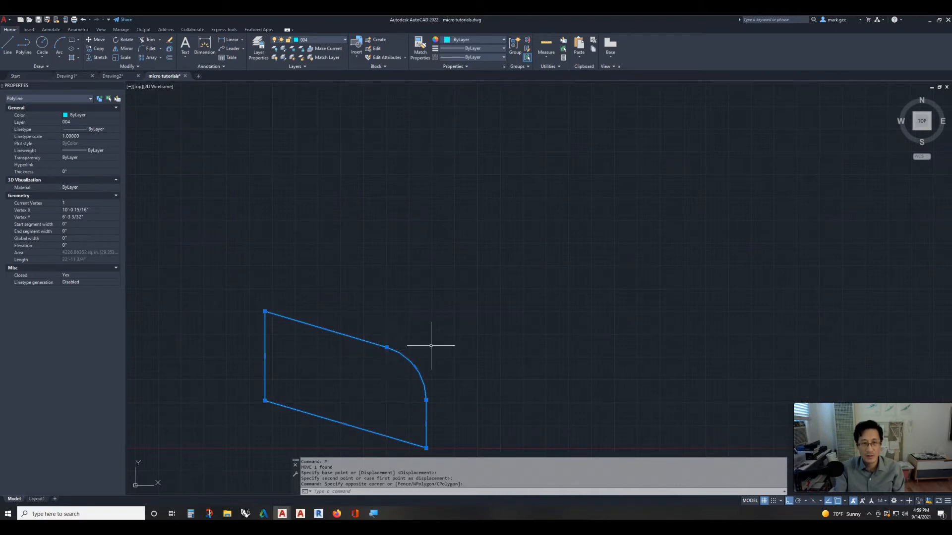
pyautogui.scroll(-4, 459, 325)
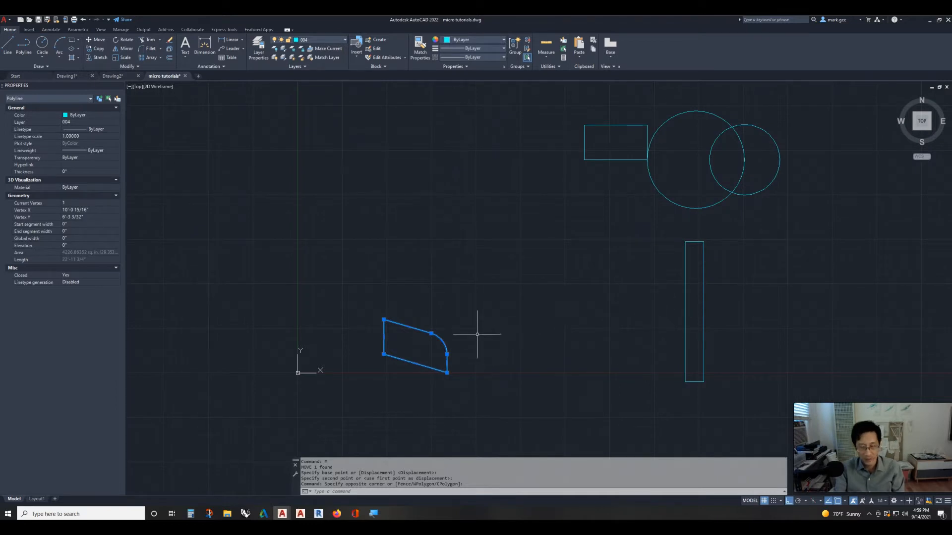
pyautogui.press('Return')
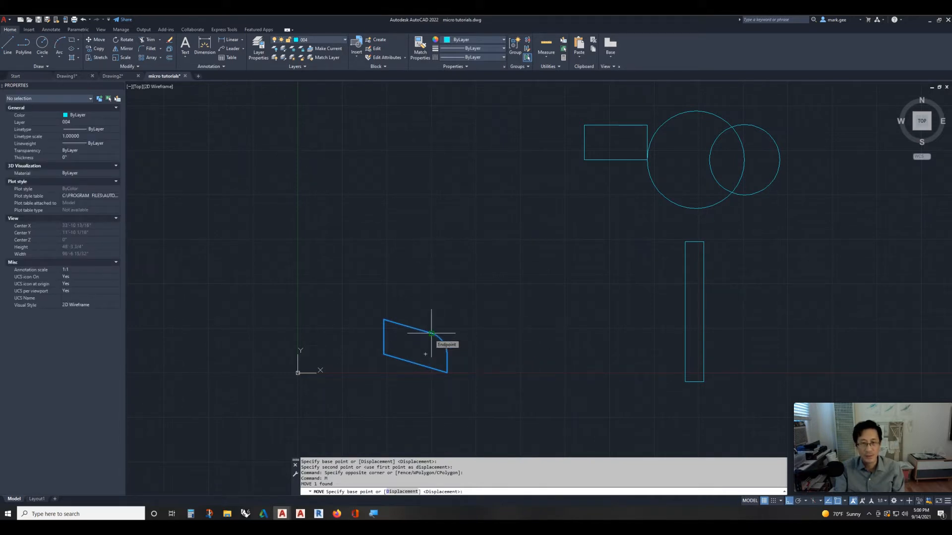
pyautogui.click(432, 334)
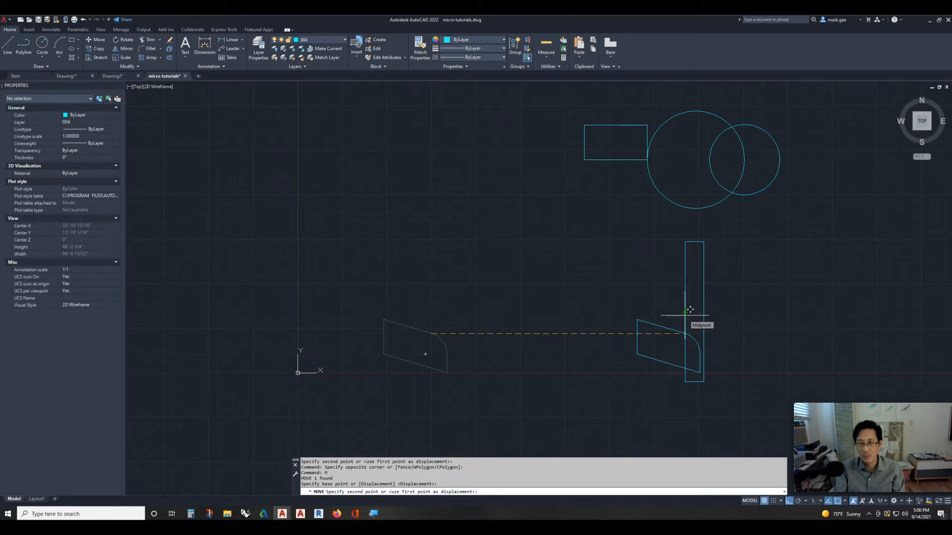
pyautogui.click(690, 311)
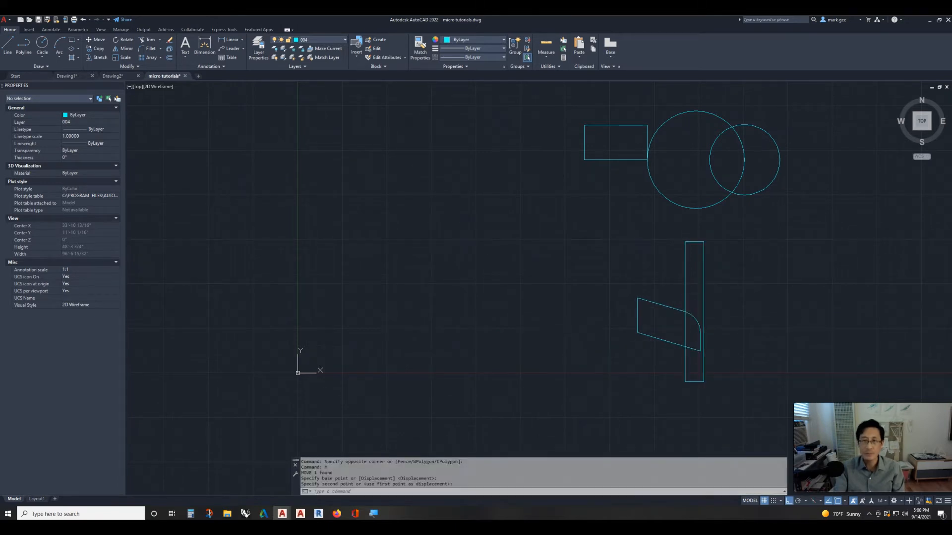
pyautogui.moveTo(554, 323)
pyautogui.mouseDown(button='middle')
pyautogui.moveTo(485, 340)
pyautogui.moveTo(493, 353)
pyautogui.mouseUp(button='middle')
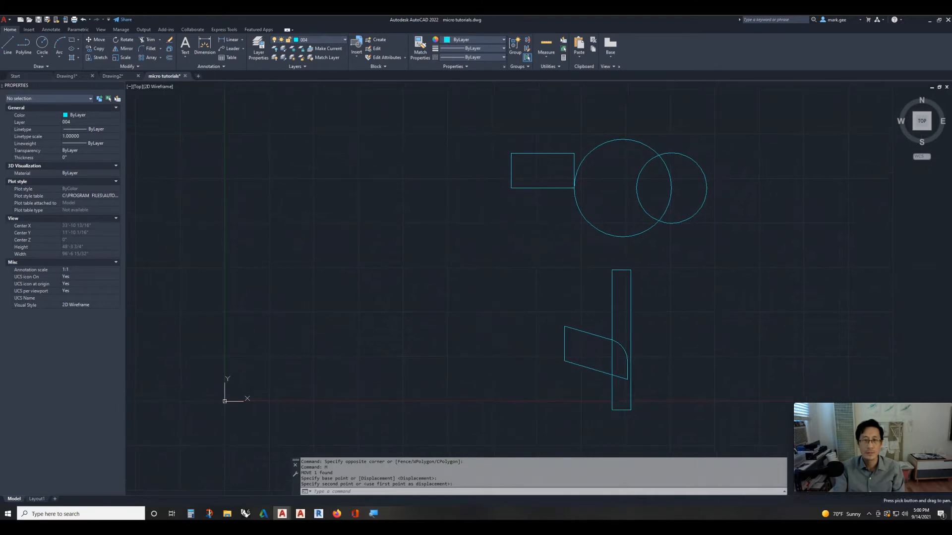
pyautogui.press('Escape')
pyautogui.press('Escape')
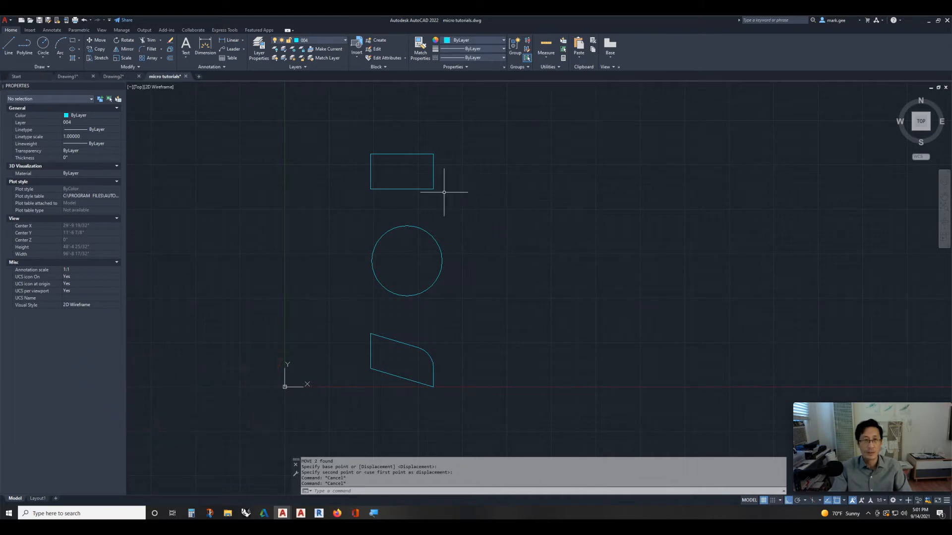
# Step: Copy the small rectangle 240 units to the right, keeping the Copy command active
pyautogui.click(455, 152)
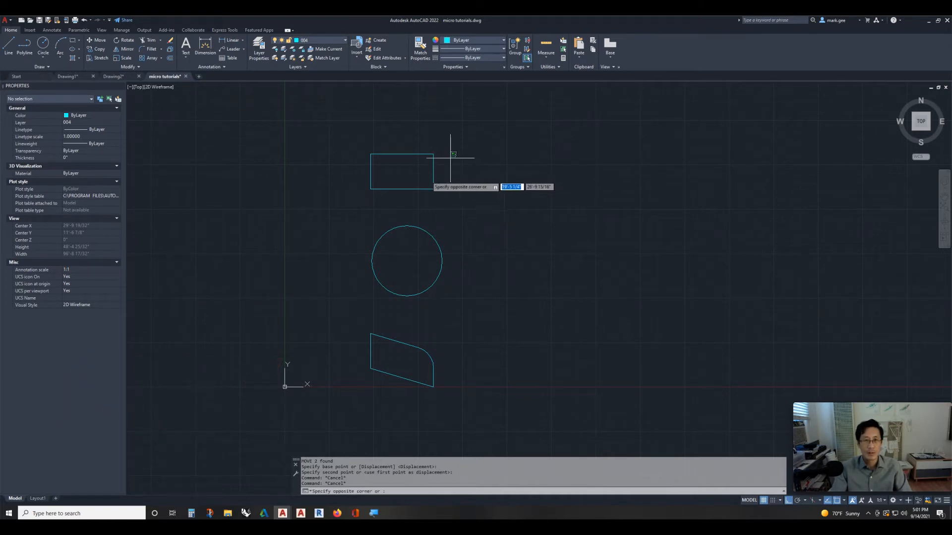
pyautogui.click(405, 185)
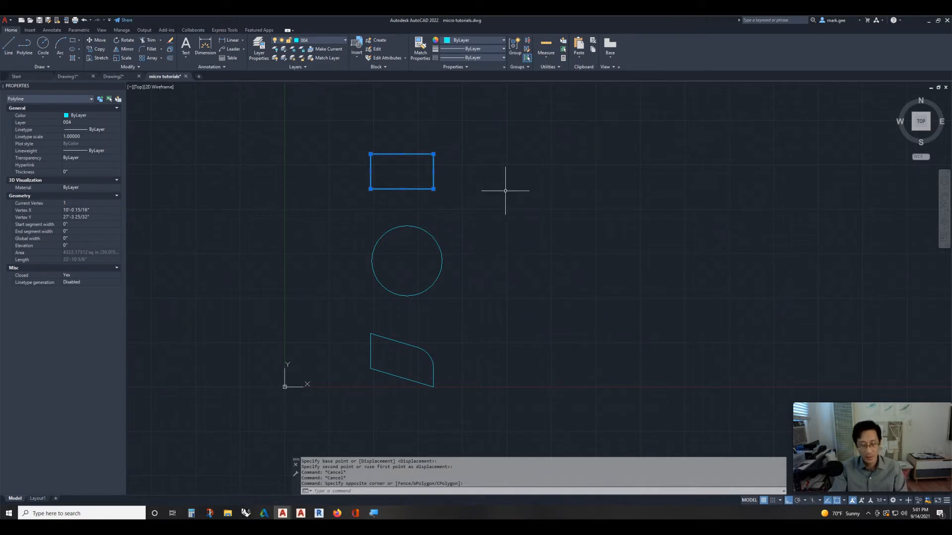
pyautogui.write('Co')
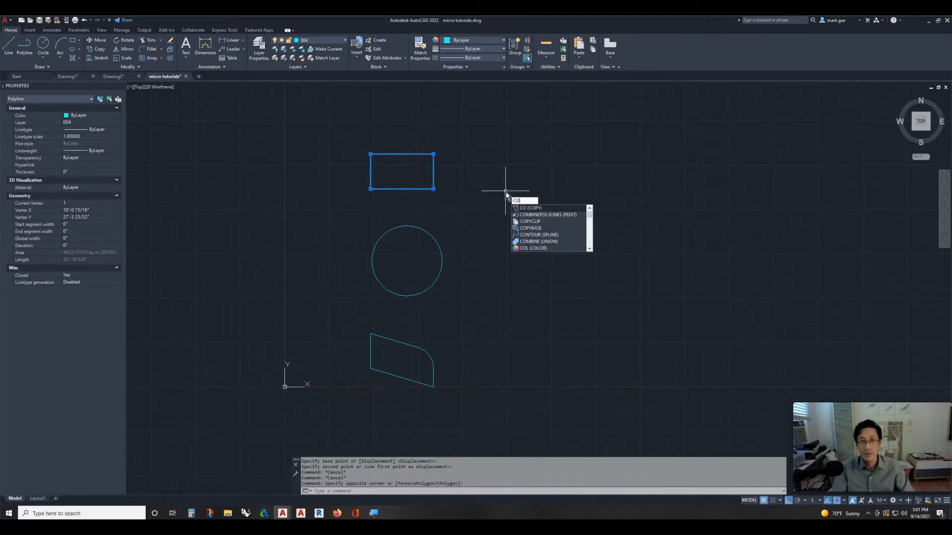
pyautogui.press('Return')
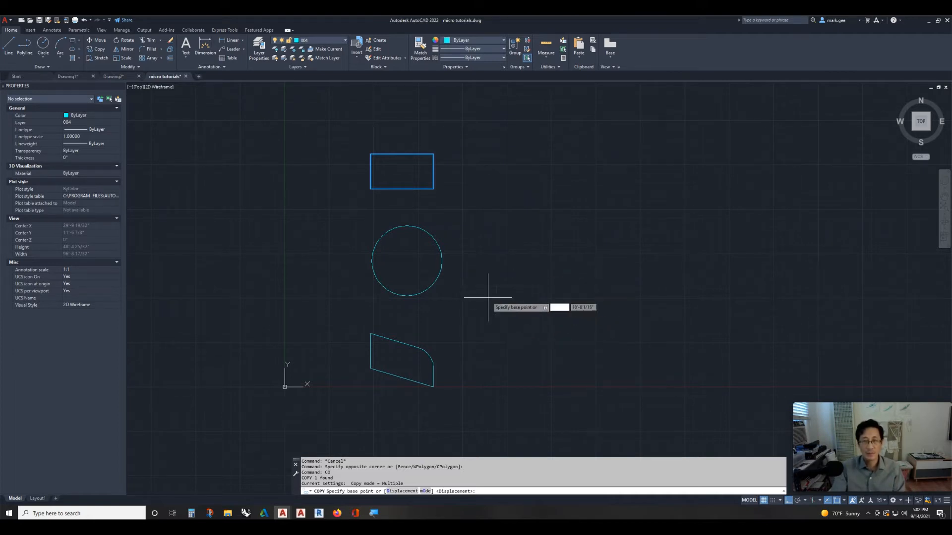
pyautogui.click(480, 298)
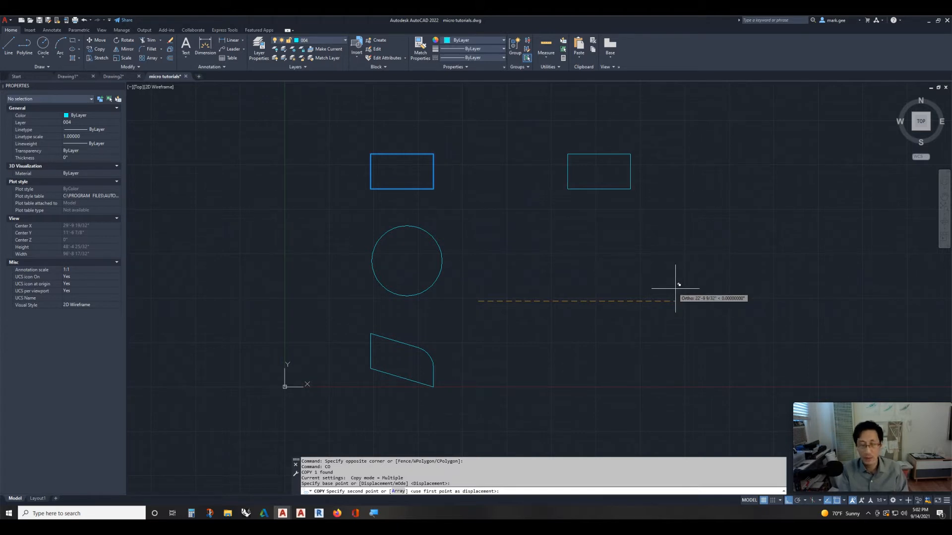
pyautogui.write('24')
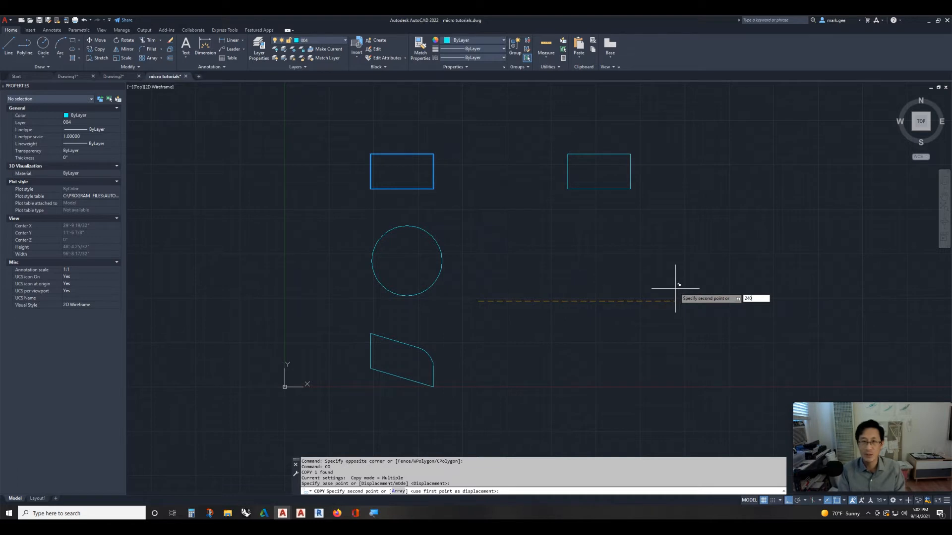
pyautogui.write('0')
pyautogui.press('Return')
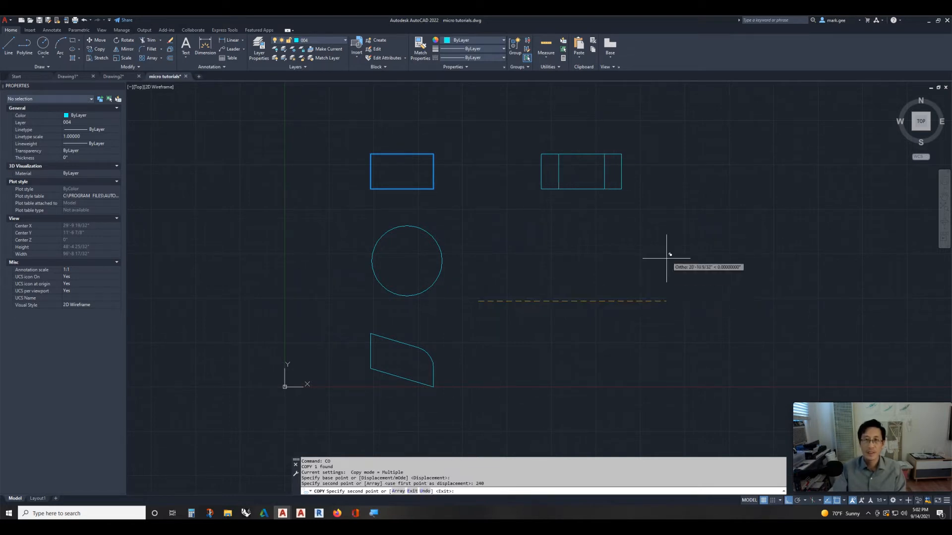
# Step: Toggle Ortho off, temporarily constrain the direction horizontally, and place a second rectangle copy 240 units right of the same base point
pyautogui.press('F8')
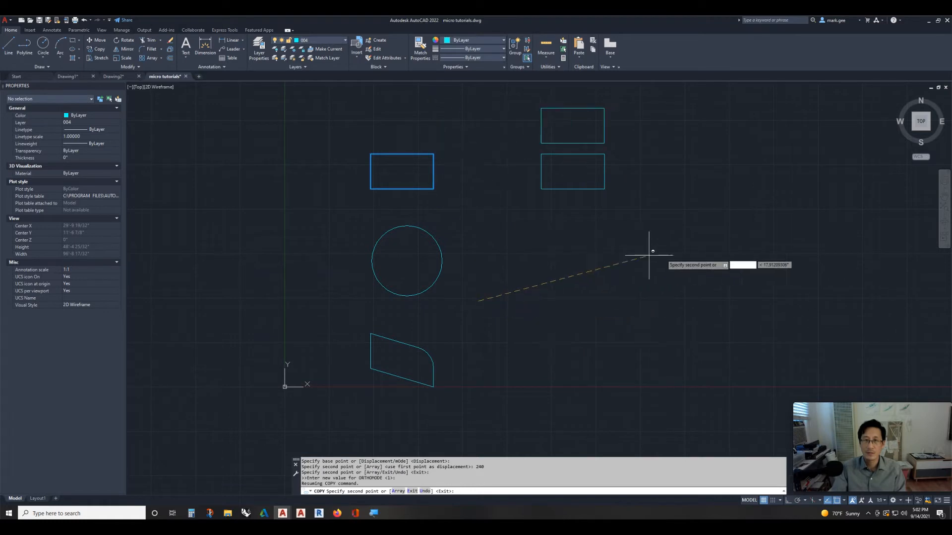
pyautogui.press('shift')
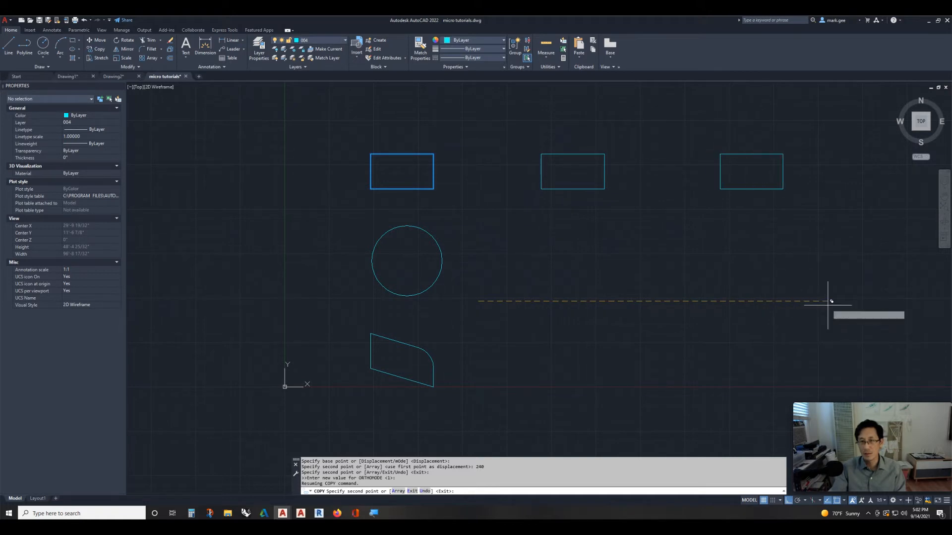
pyautogui.write('24')
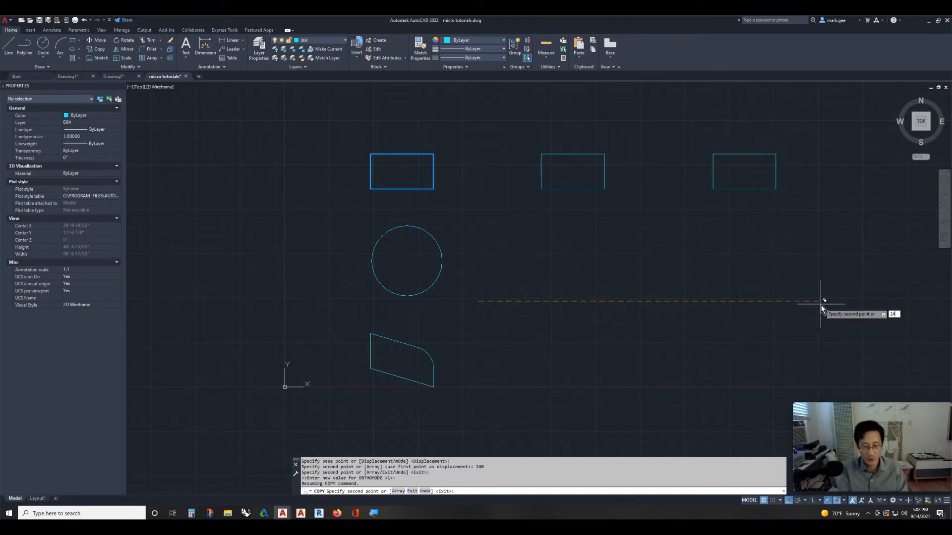
pyautogui.write('0')
pyautogui.press('Return')
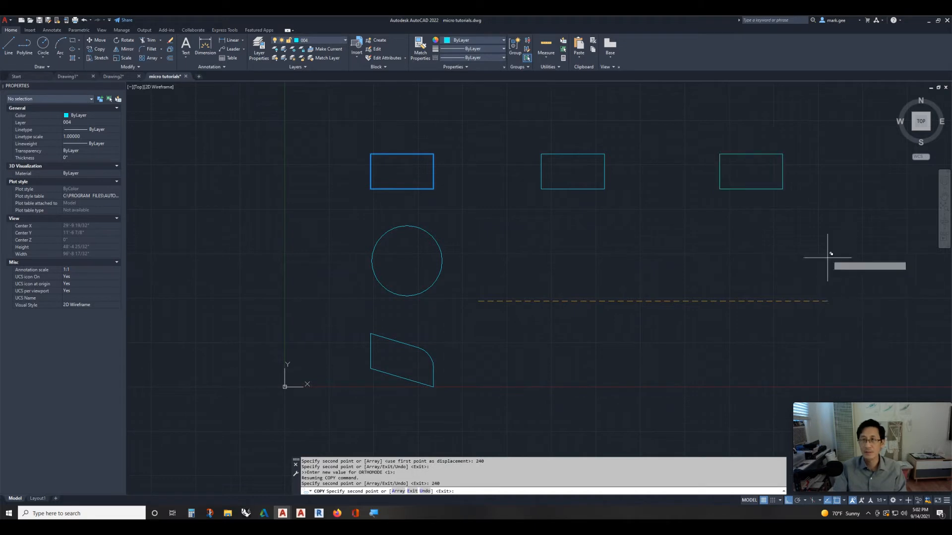
# Step: Place a third rectangle copy 240 units right of the original base point and end the Copy command
pyautogui.moveTo(849, 238)
pyautogui.mouseDown(button='middle')
pyautogui.moveTo(865, 244)
pyautogui.moveTo(750, 278)
pyautogui.moveTo(671, 286)
pyautogui.mouseUp(button='middle')
pyautogui.moveTo(739, 287); pyautogui.dragTo(643, 297, button='middle')
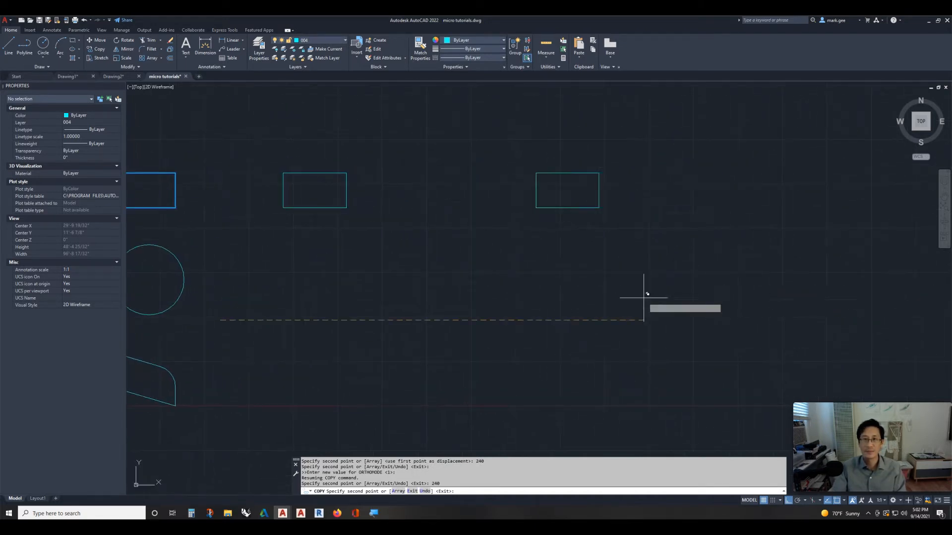
pyautogui.scroll(-2, 644, 298)
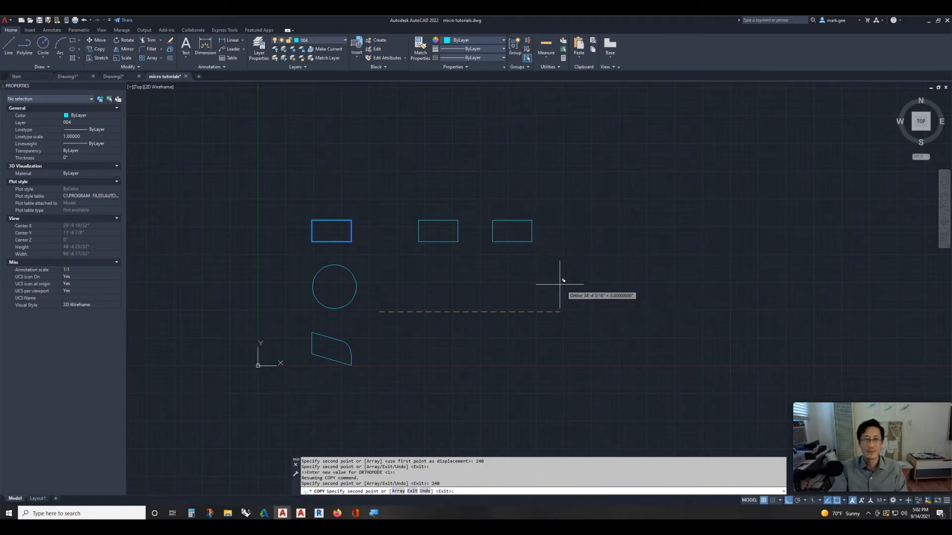
pyautogui.write('240')
pyautogui.press('Return')
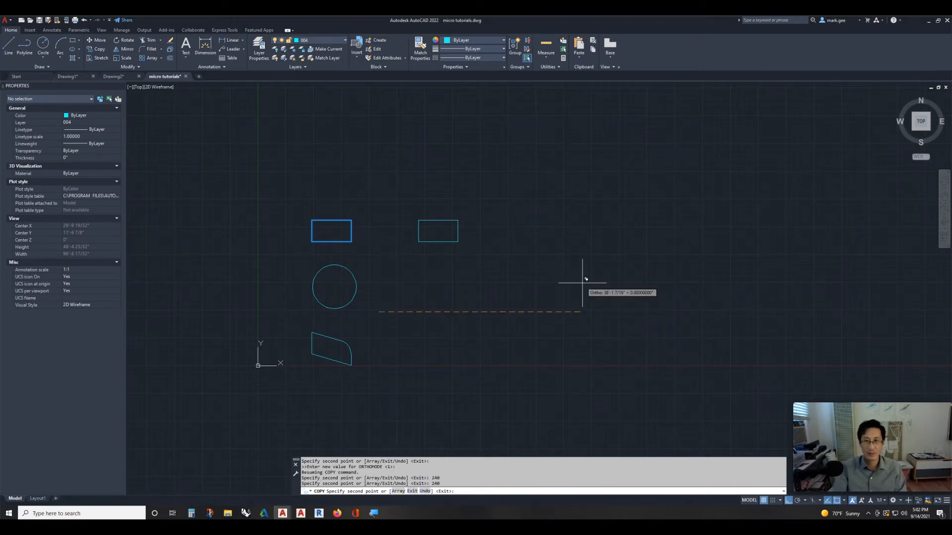
pyautogui.scroll(-2, 585, 280)
pyautogui.scroll(-4, 588, 281)
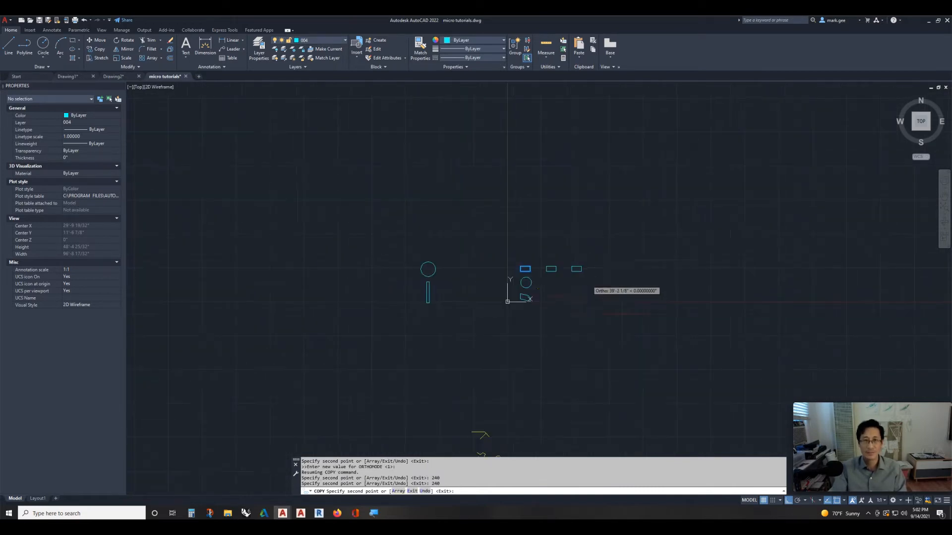
pyautogui.press('Escape')
# Step: Check for overlapping copies at the right-hand rectangle by selecting the whole stack, clear the selection, and select a single rectangle there
pyautogui.middleClick(589, 280)
pyautogui.middleClick(589, 280)
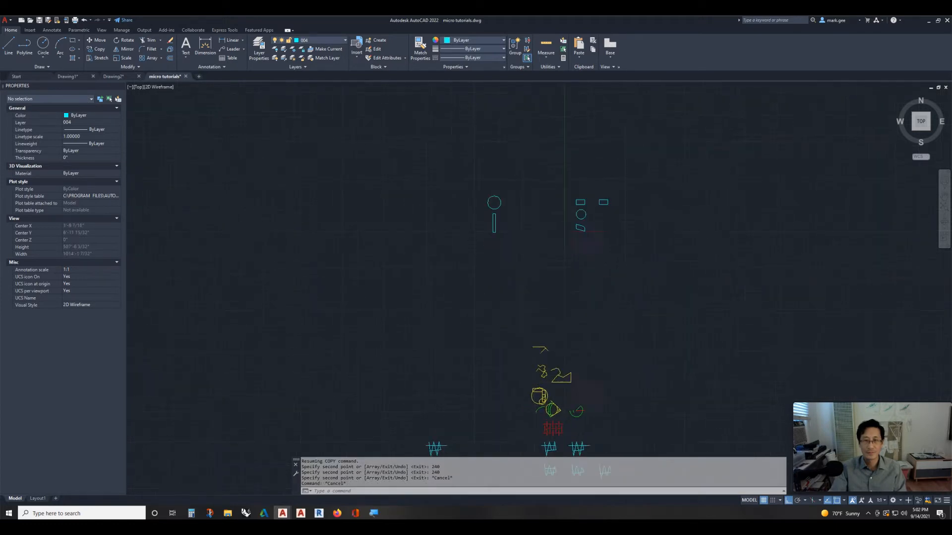
pyautogui.moveTo(606, 224); pyautogui.dragTo(563, 305, button='middle')
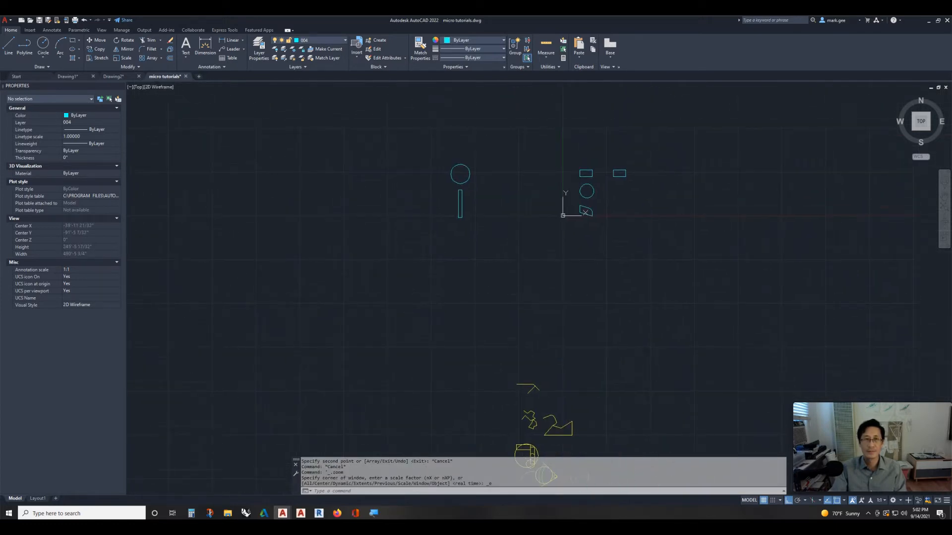
pyautogui.scroll(4, 607, 190)
pyautogui.moveTo(582, 224); pyautogui.dragTo(497, 313, button='middle')
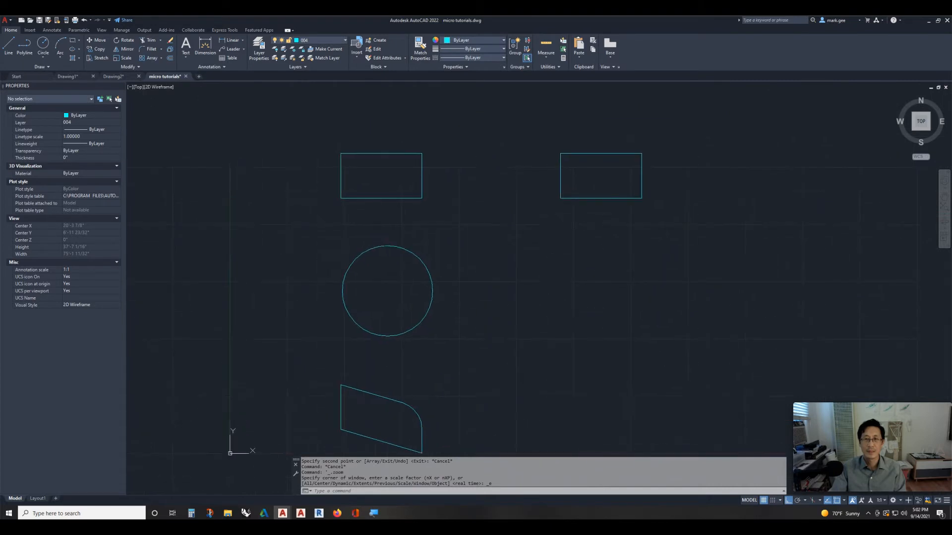
pyautogui.click(553, 176)
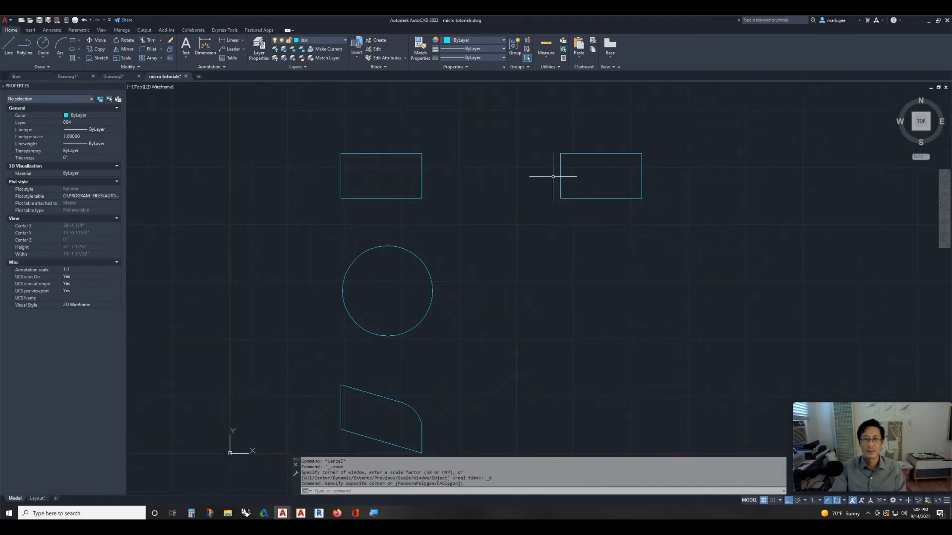
pyautogui.click(574, 175)
pyautogui.click(554, 194)
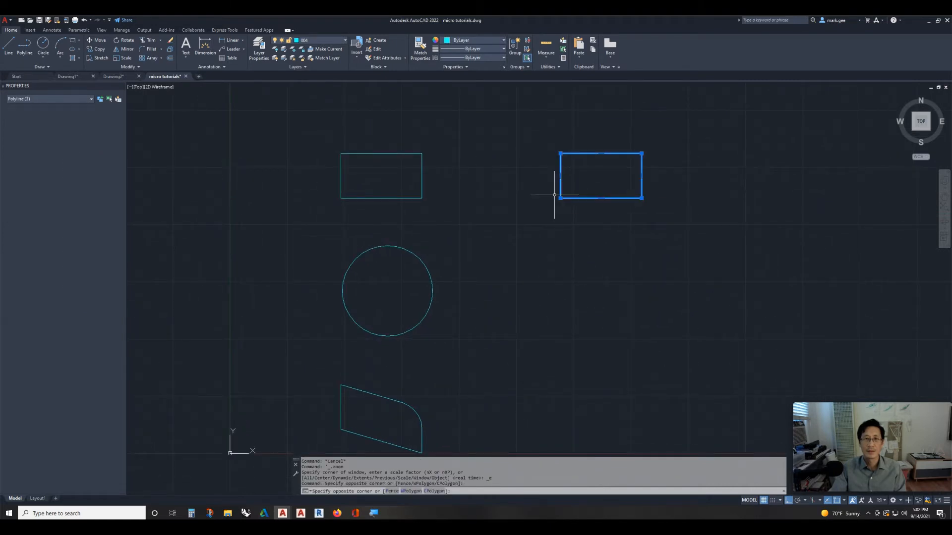
pyautogui.press('Escape')
pyautogui.press('Escape')
pyautogui.click(588, 198)
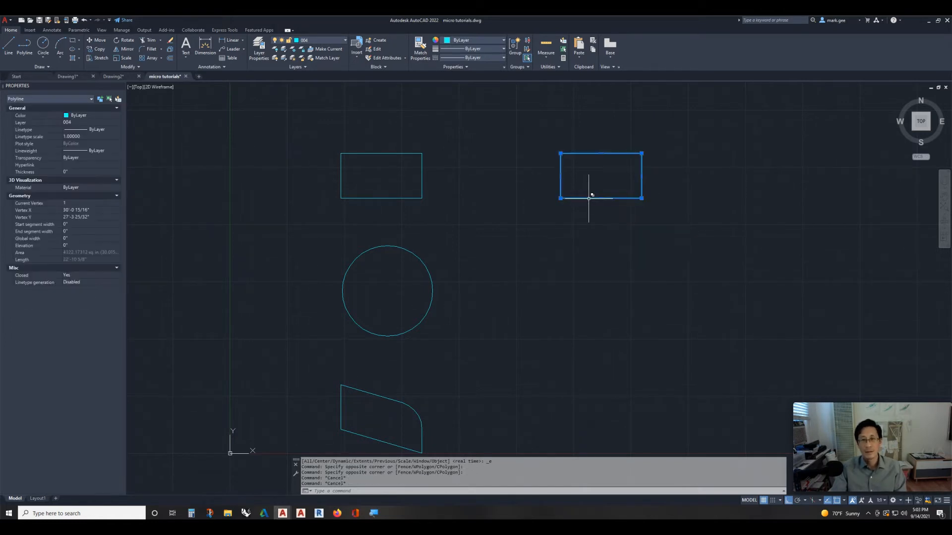
# Step: Erase the stack of overlapping rectangle copies to the right of the original rectangle
pyautogui.press('Escape')
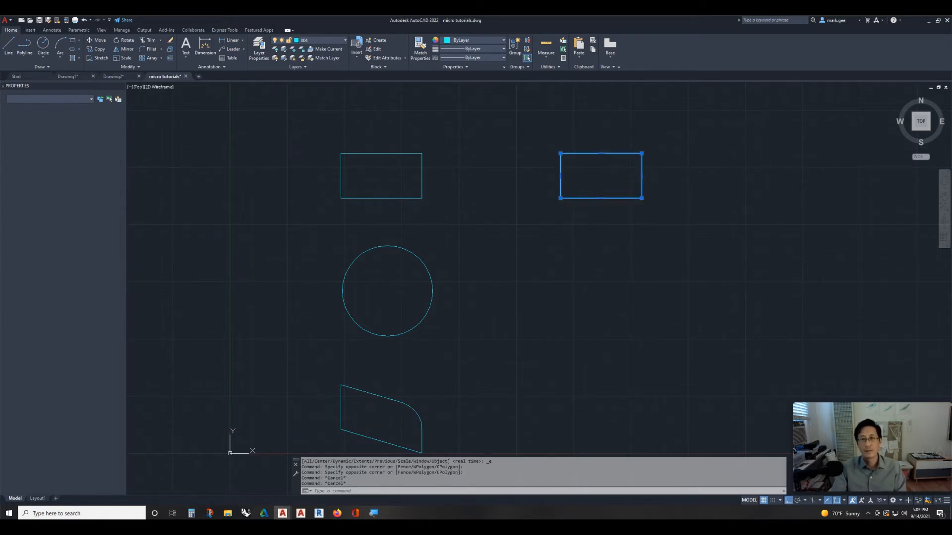
pyautogui.click(588, 201)
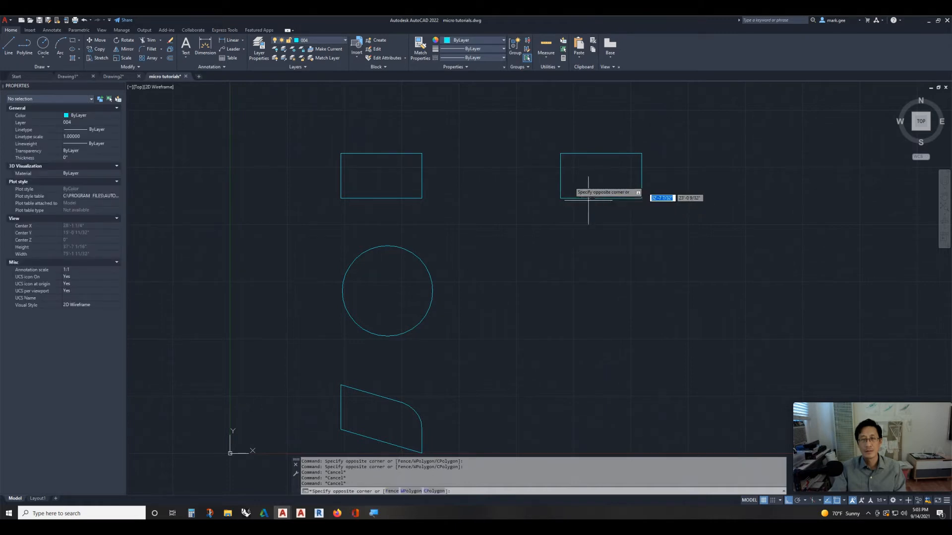
pyautogui.click(570, 182)
pyautogui.press('e')
pyautogui.press('Return')
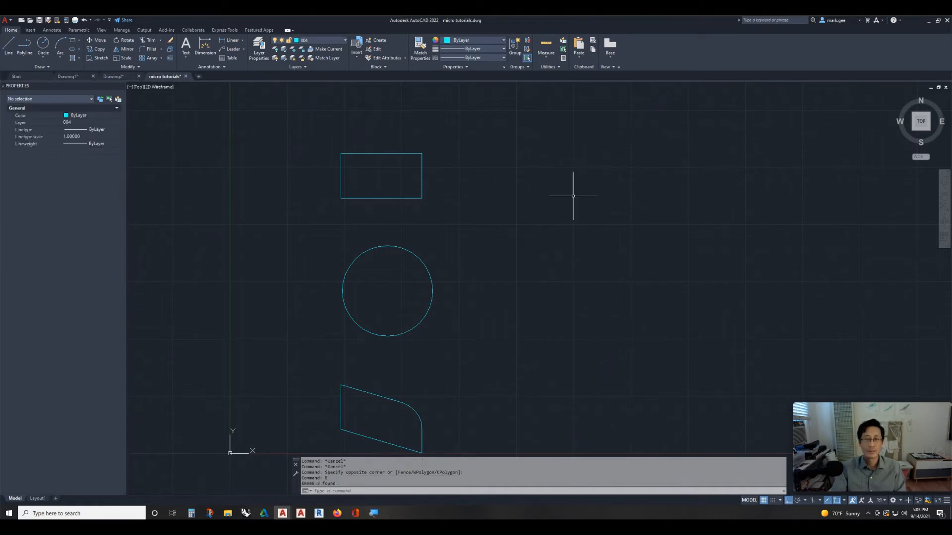
# Step: Zoom to a window framing the rectangle, circle and rounded shape with empty space to their right
pyautogui.moveTo(572, 194)
pyautogui.mouseDown(button='middle')
pyautogui.moveTo(559, 176)
pyautogui.moveTo(538, 205)
pyautogui.mouseUp(button='middle')
pyautogui.scroll(-2, 559, 176)
pyautogui.scroll(2, 538, 205)
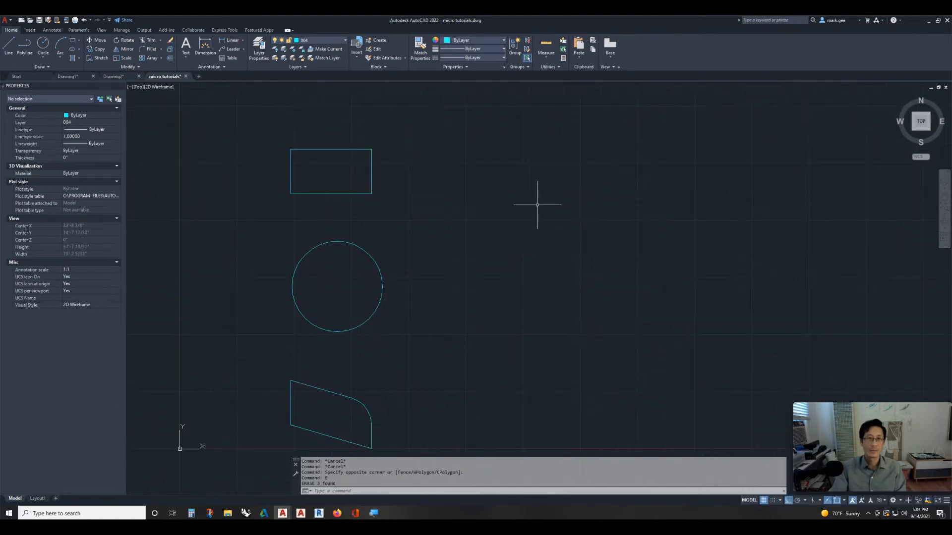
pyautogui.scroll(-2, 531, 209)
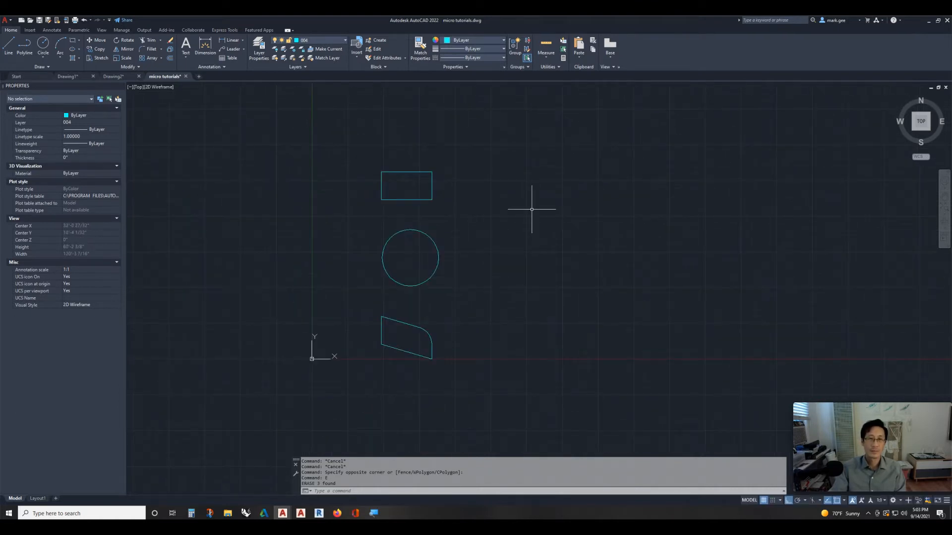
pyautogui.write('z')
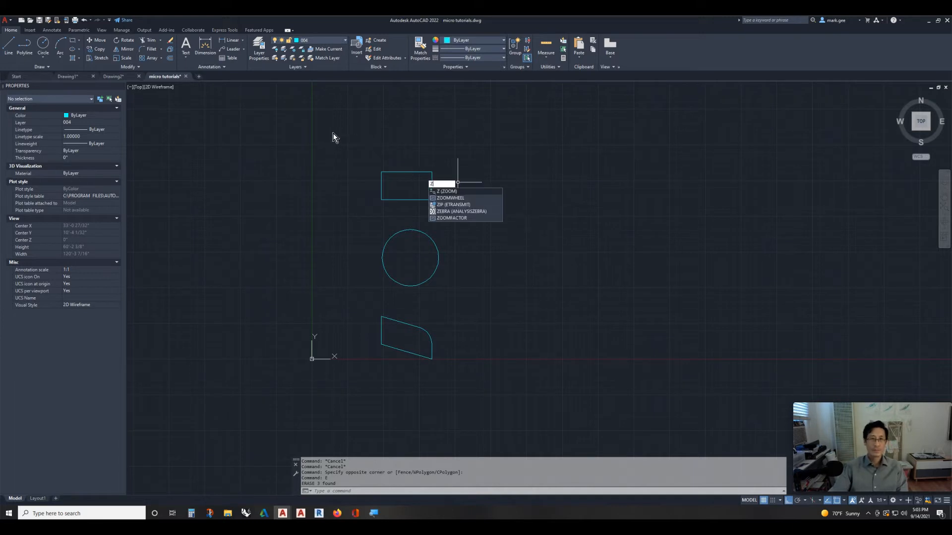
pyautogui.press('Return')
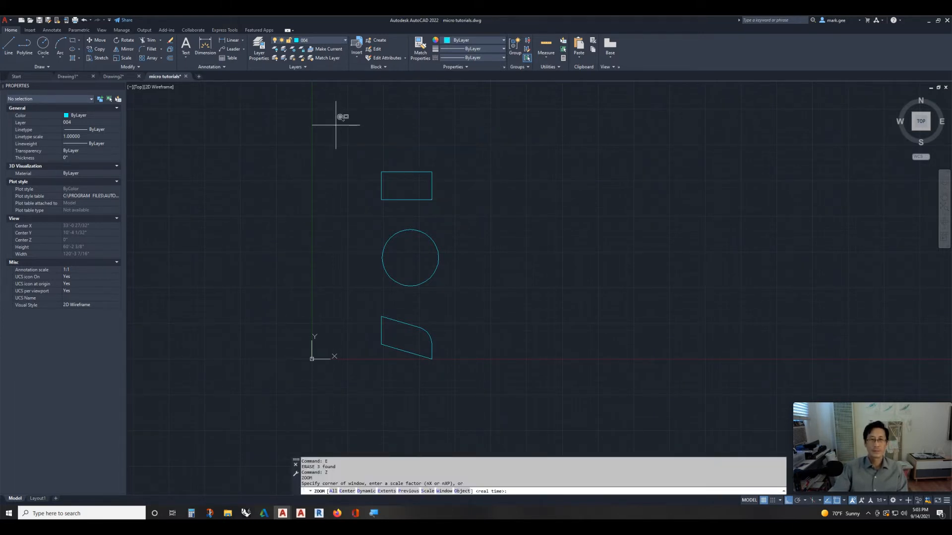
pyautogui.click(335, 125)
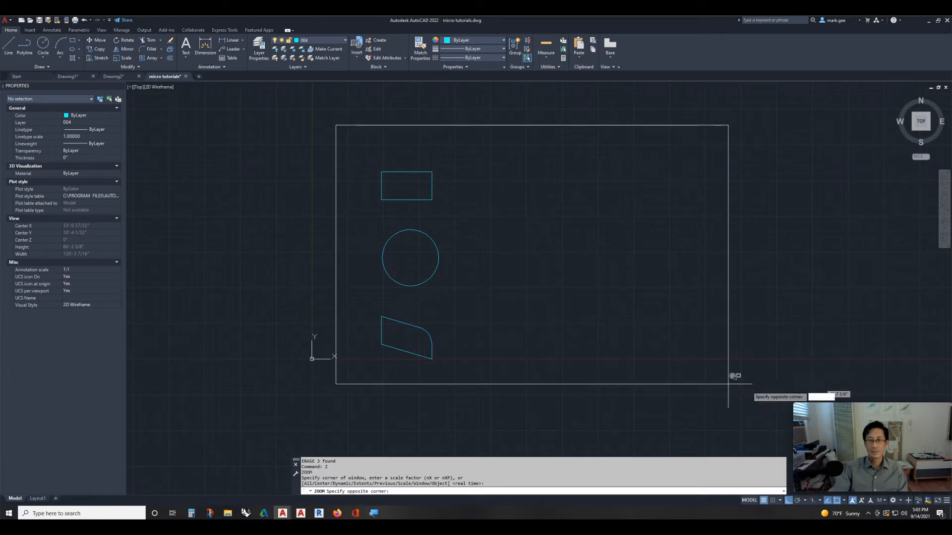
pyautogui.click(751, 405)
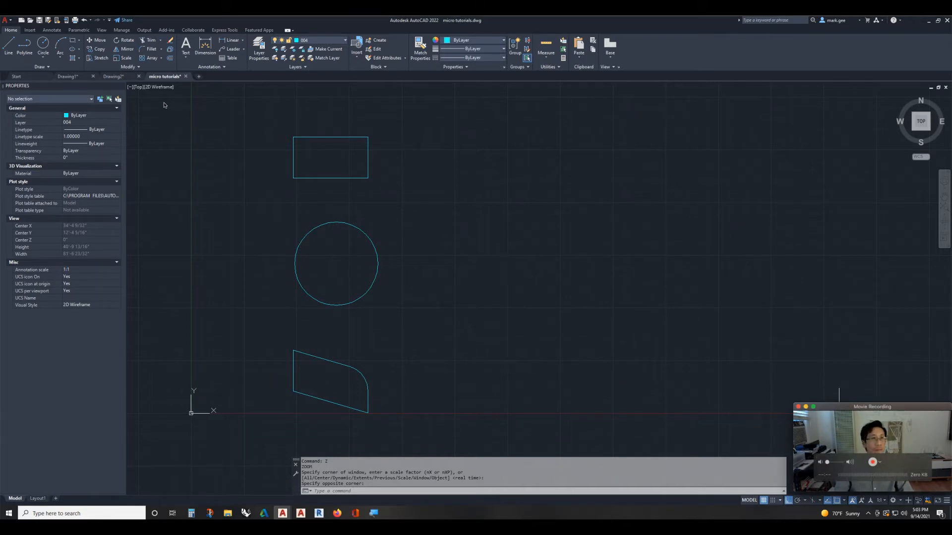
pyautogui.click(75, 4)
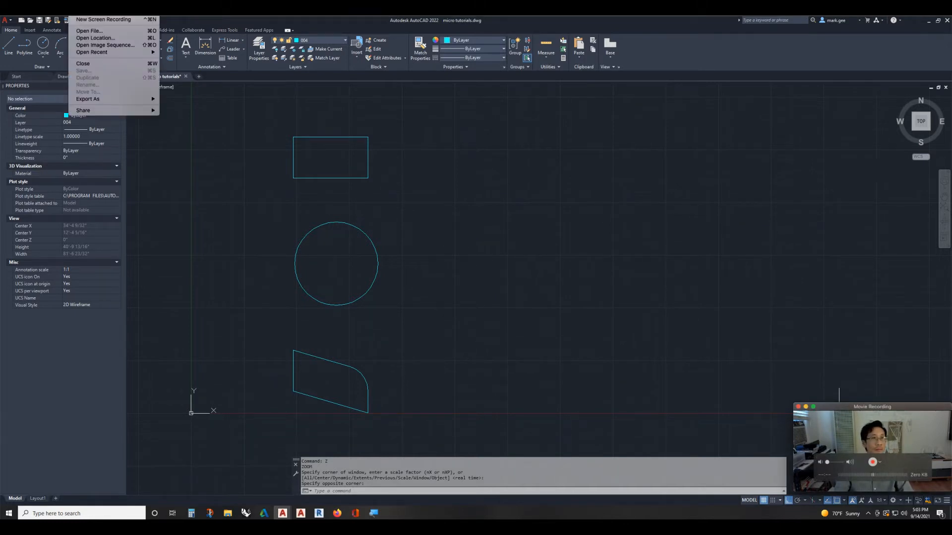
pyautogui.click(80, 19)
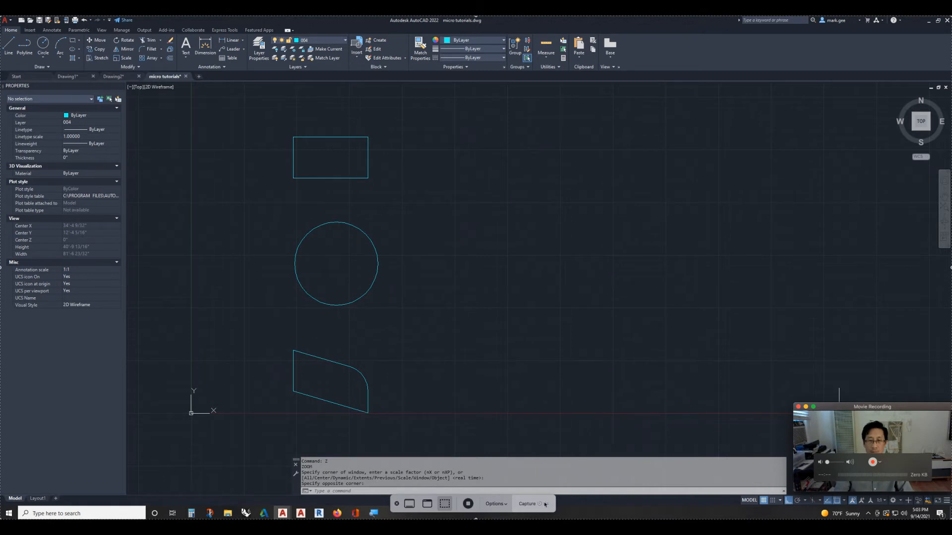
pyautogui.click(527, 504)
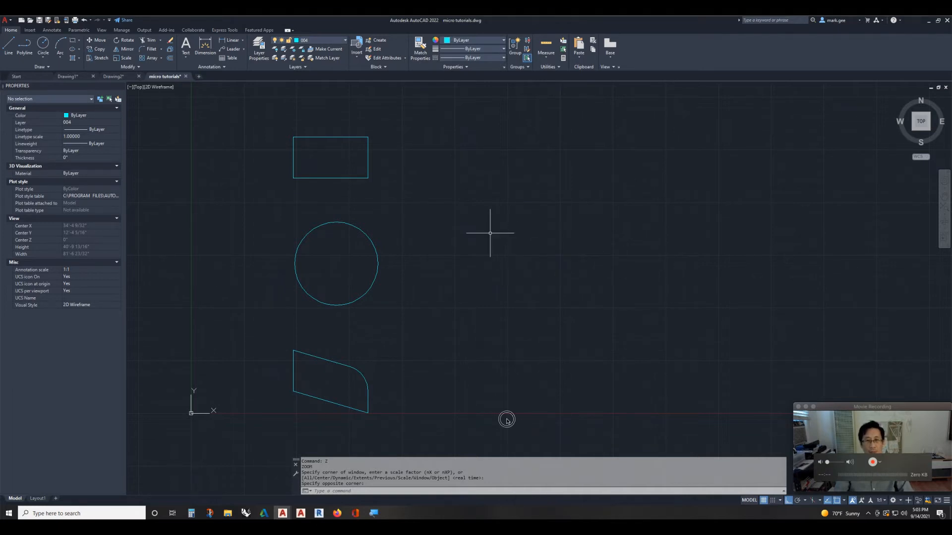
pyautogui.click(490, 233)
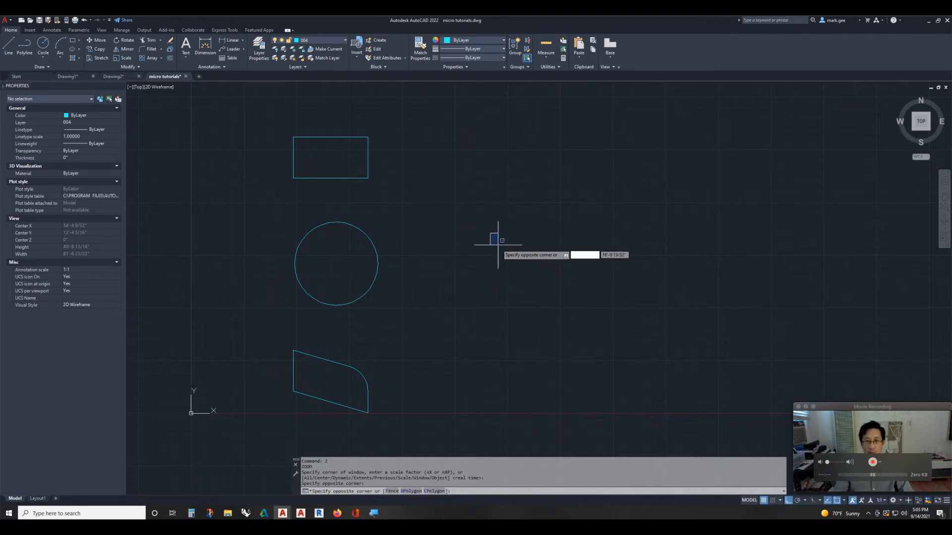
pyautogui.click(498, 244)
pyautogui.press('Escape')
pyautogui.press('Escape')
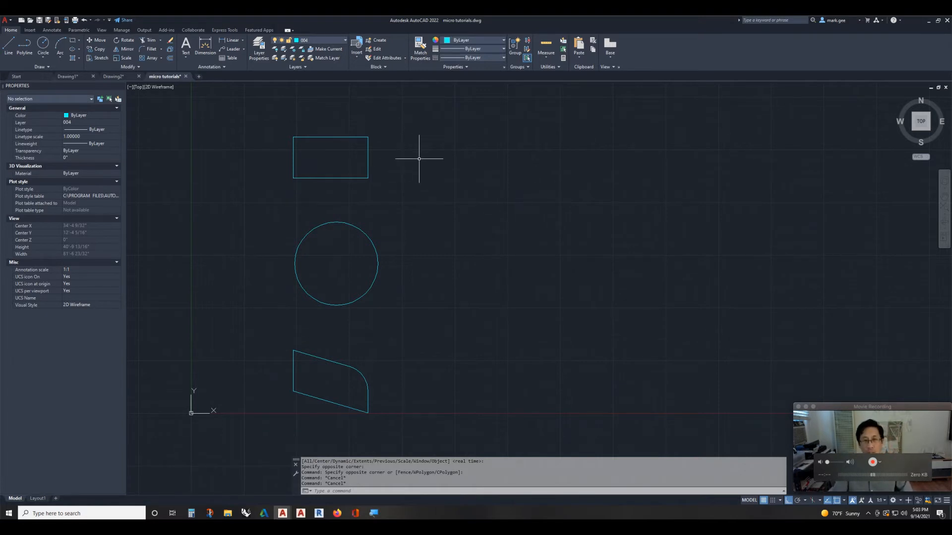
# Step: Copy the rectangle 120 units to the right with Ortho on, using a base point in empty space and keeping Copy active
pyautogui.click(398, 142)
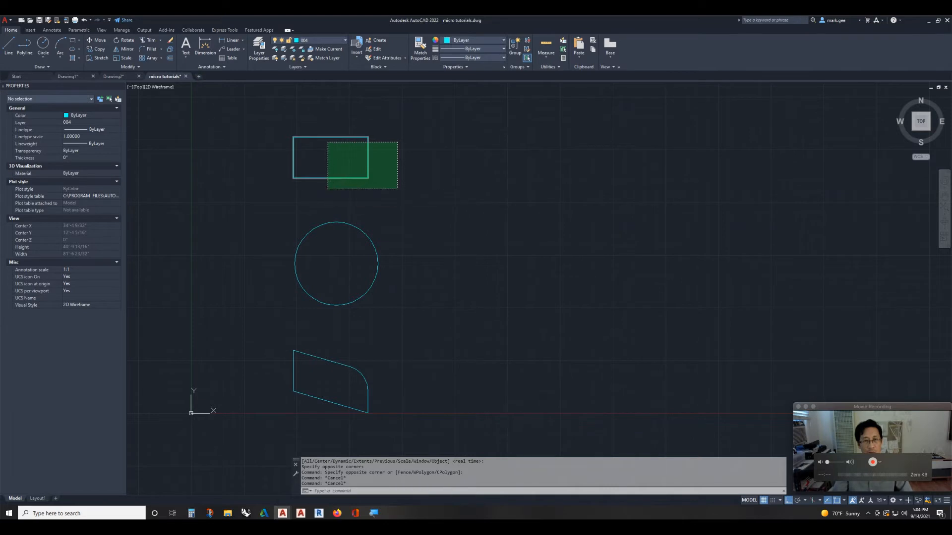
pyautogui.click(327, 189)
pyautogui.write('c')
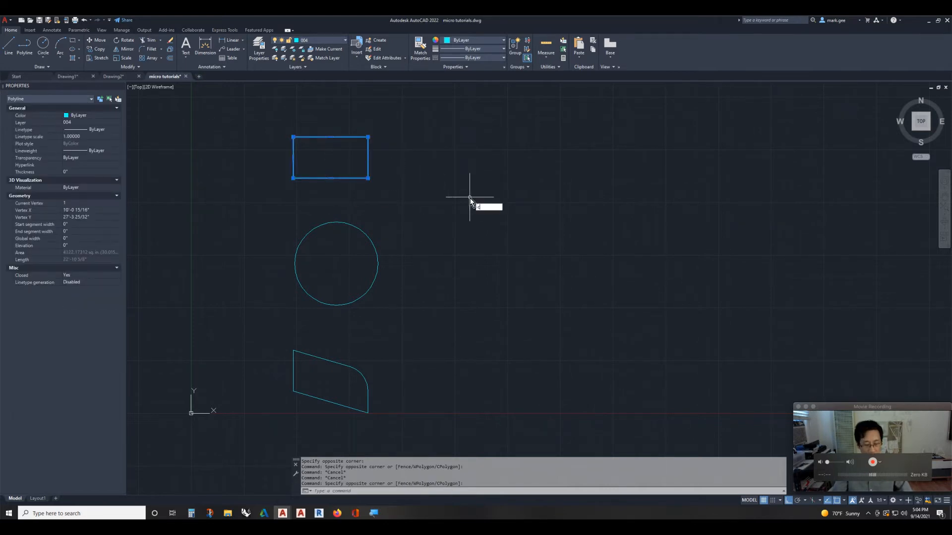
pyautogui.write('o')
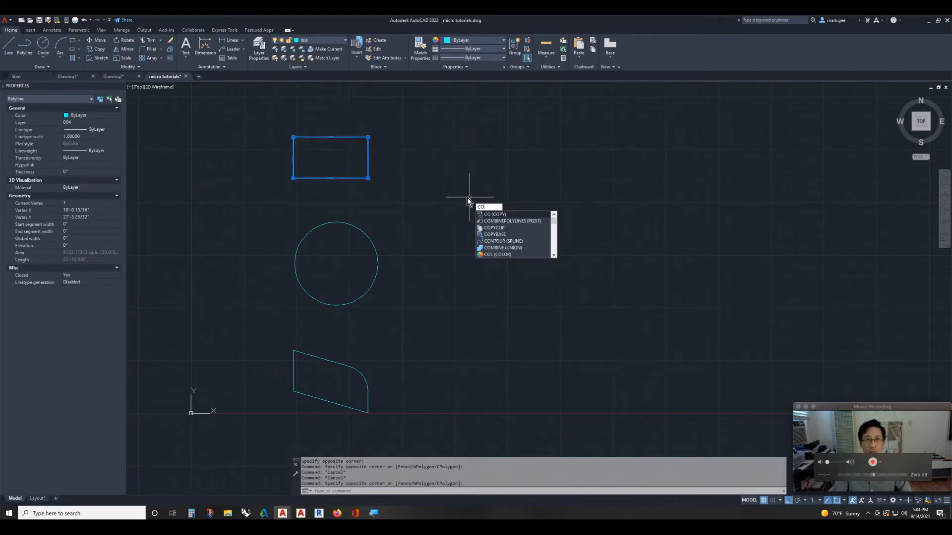
pyautogui.press('Return')
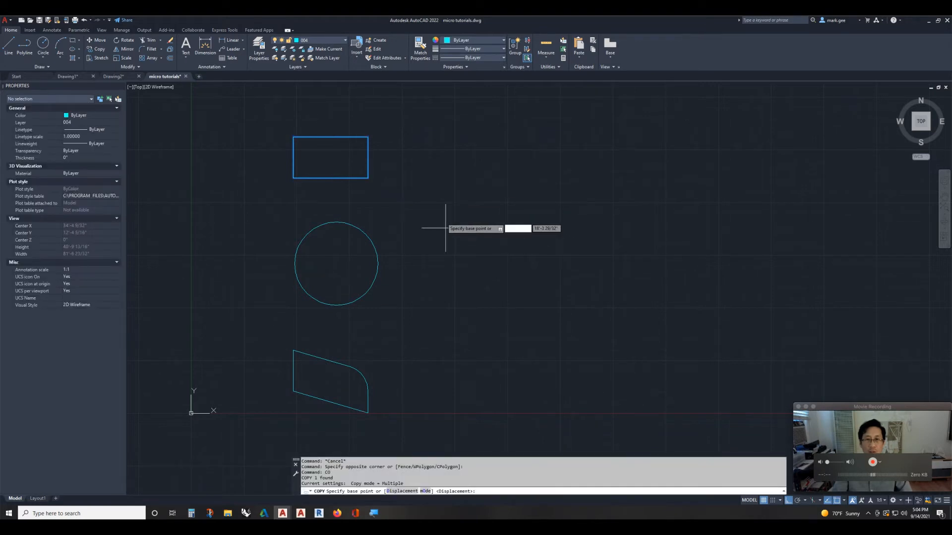
pyautogui.click(439, 218)
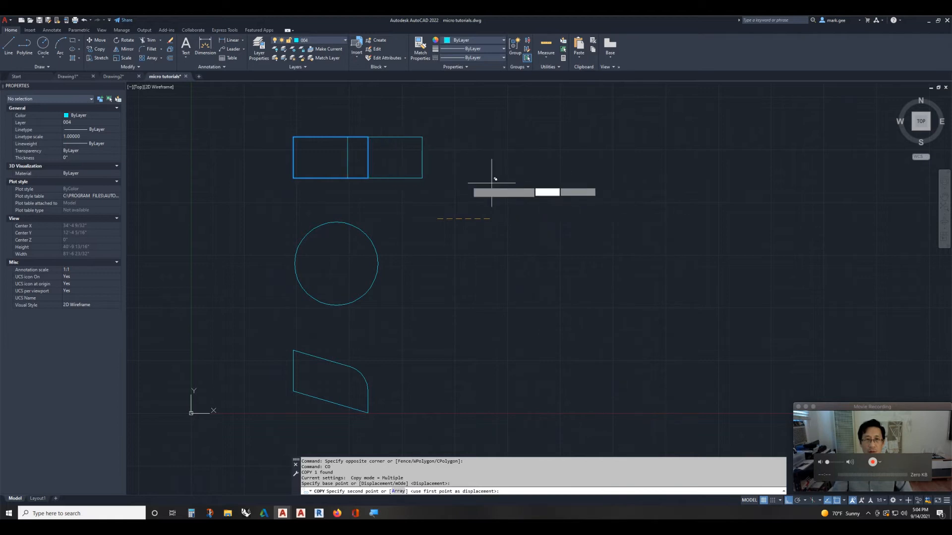
pyautogui.press('F8')
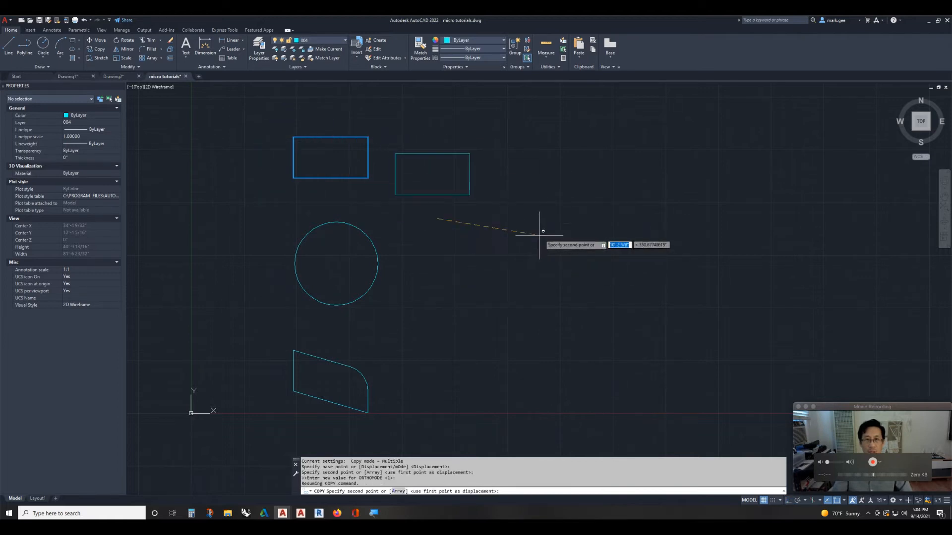
pyautogui.press('F8')
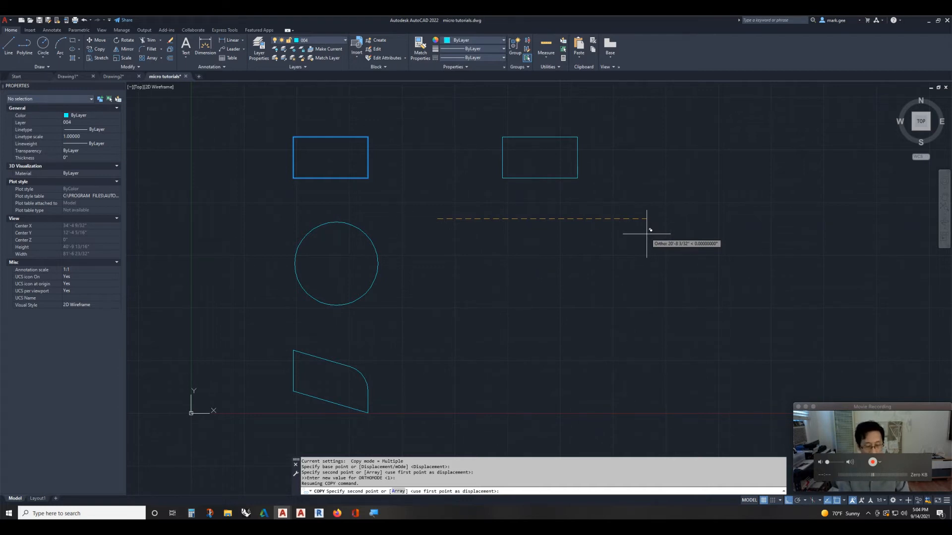
pyautogui.write('120')
pyautogui.press('Return')
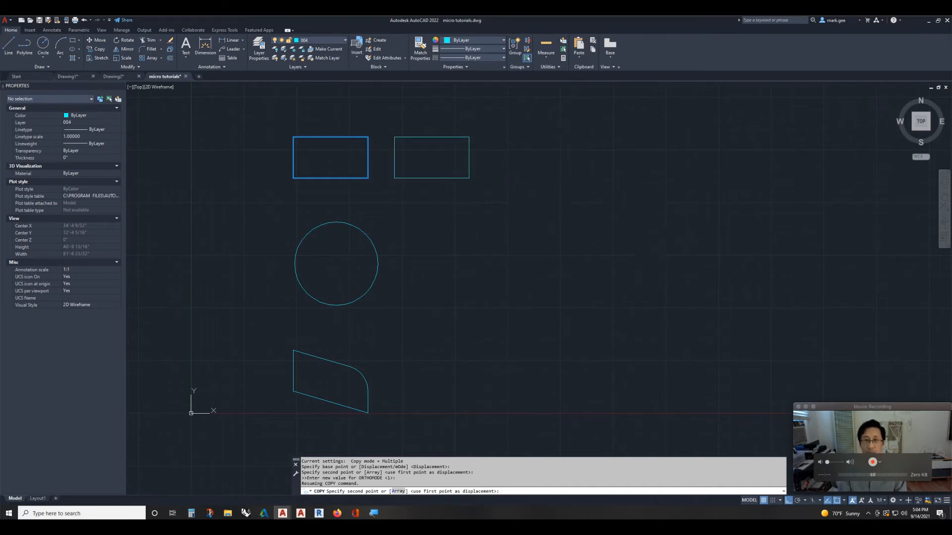
# Step: Place a second rectangle copy 240 units to the right of the same base point with Ortho constraining the direction
pyautogui.press('F8')
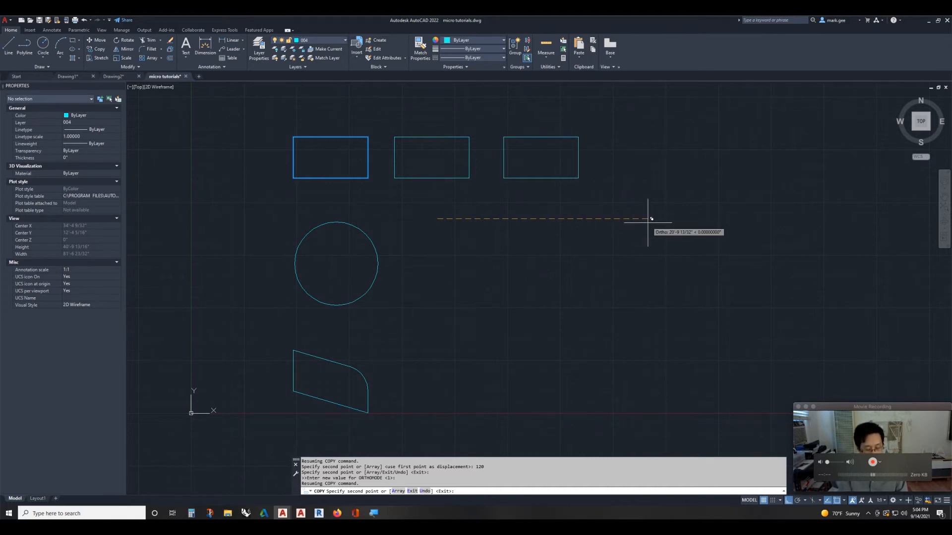
pyautogui.write('24')
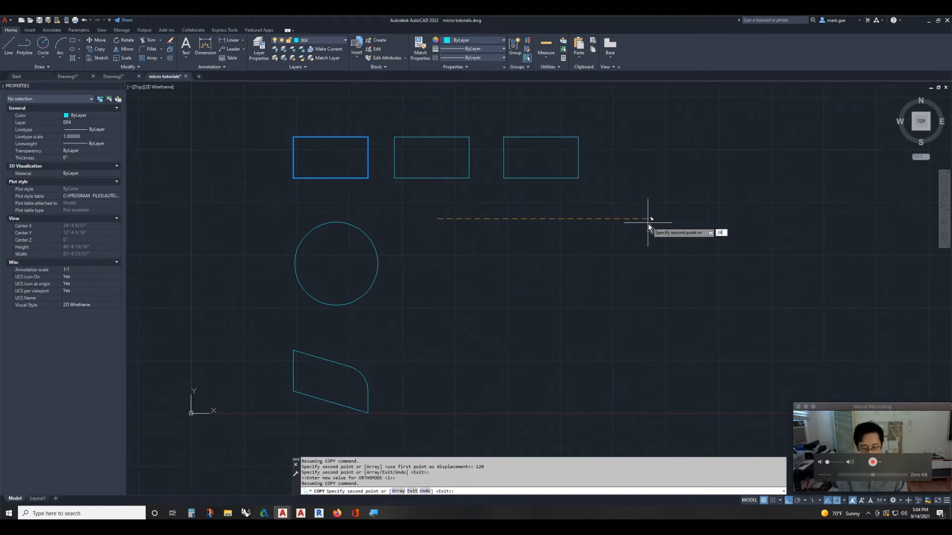
pyautogui.write('0')
pyautogui.press('Return')
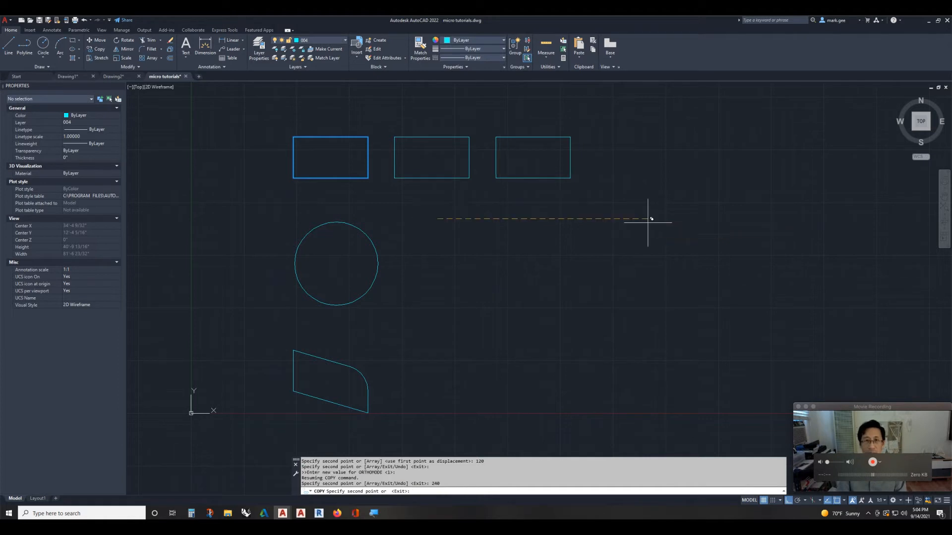
# Step: Place a third rectangle copy 144 units straight down from the same base point and end the Copy command
pyautogui.press('shift')
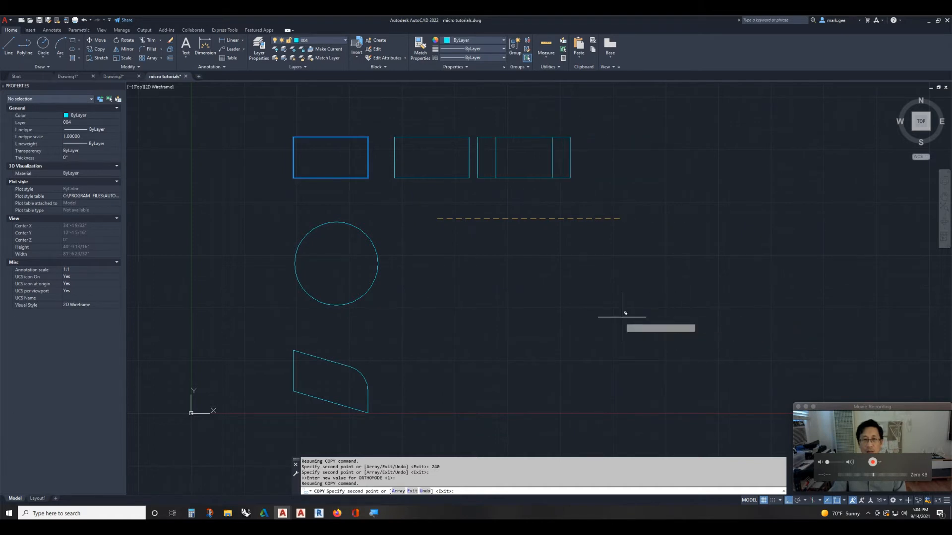
pyautogui.press('shift')
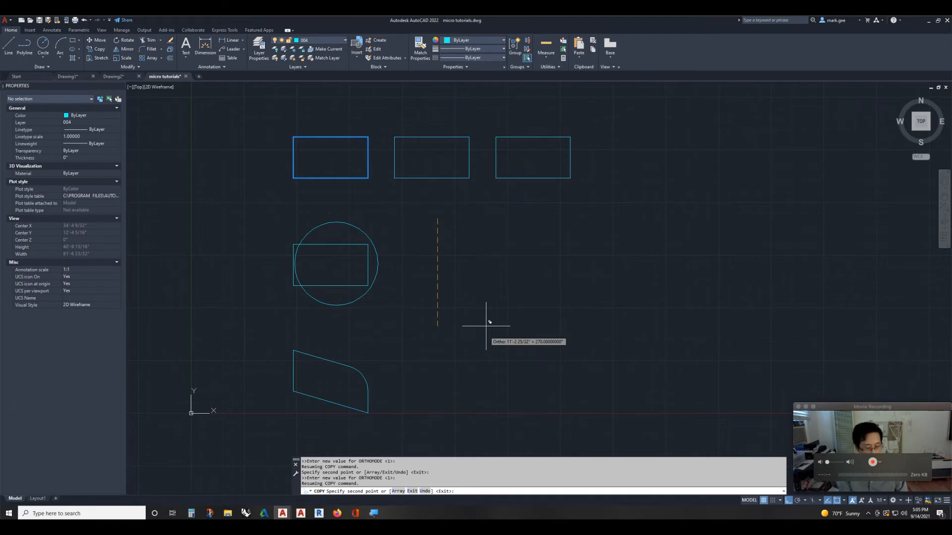
pyautogui.write('144')
pyautogui.press('Return')
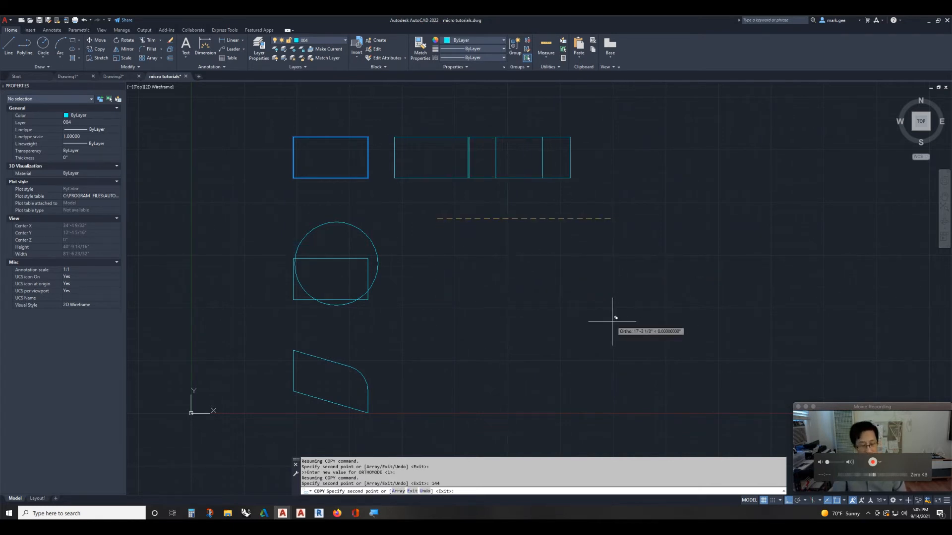
pyautogui.press('Return')
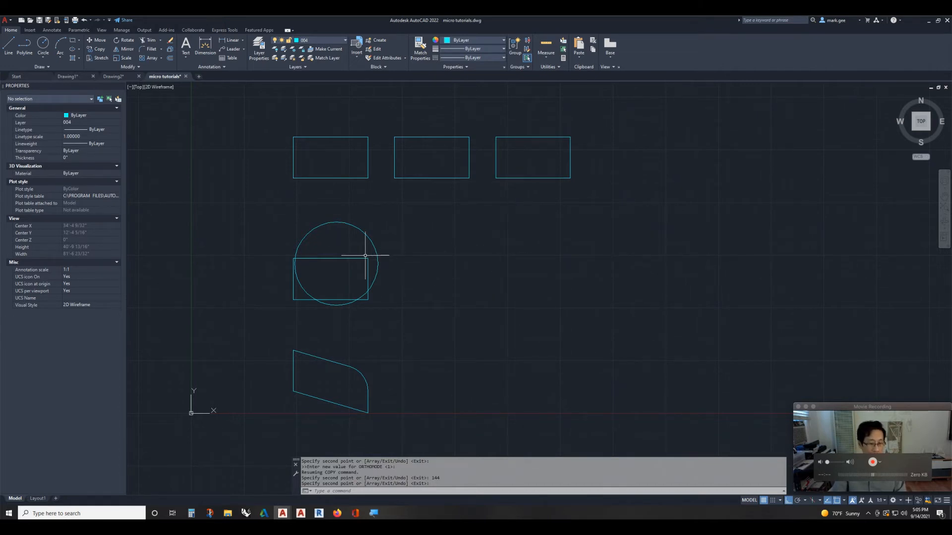
# Step: Undo the entire Copy operation that placed the three rectangle copies
pyautogui.hotkey('ctrl', 'z')
pyautogui.press('Escape')
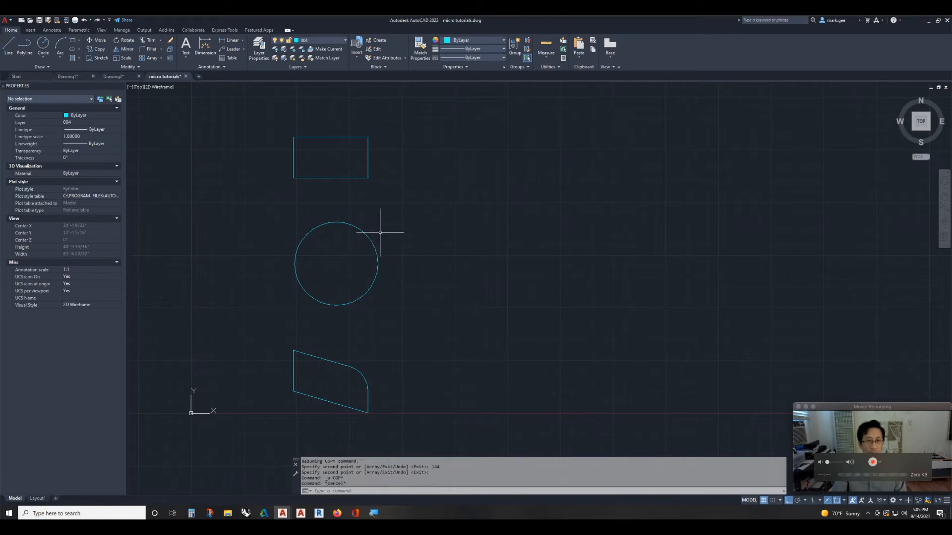
# Step: Copy the rectangle from the midpoint of its left edge to the circle's centre and end the Copy command
pyautogui.click(377, 189)
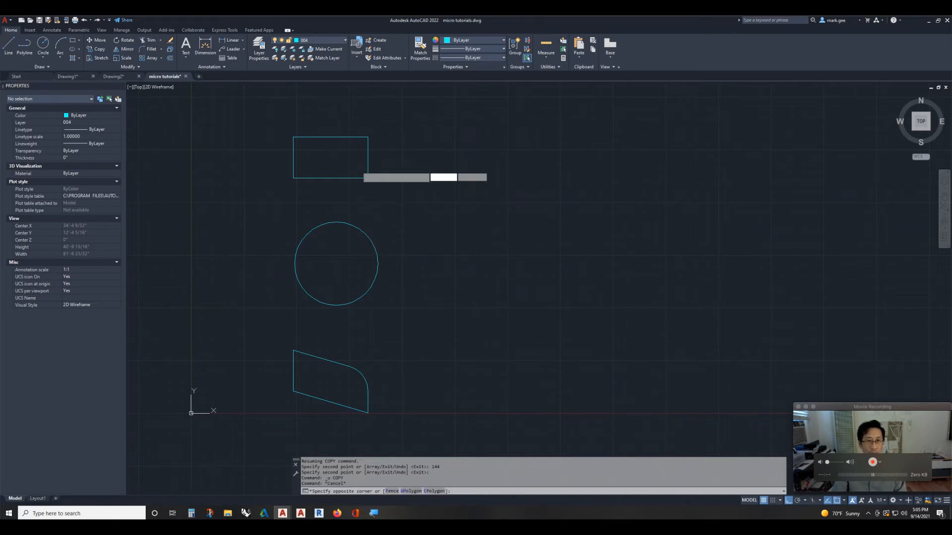
pyautogui.click(338, 152)
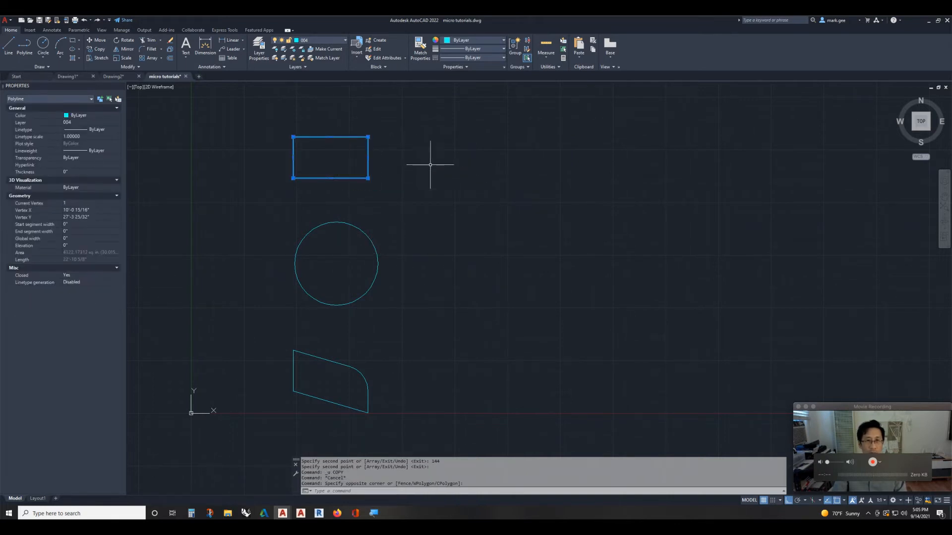
pyautogui.write('co')
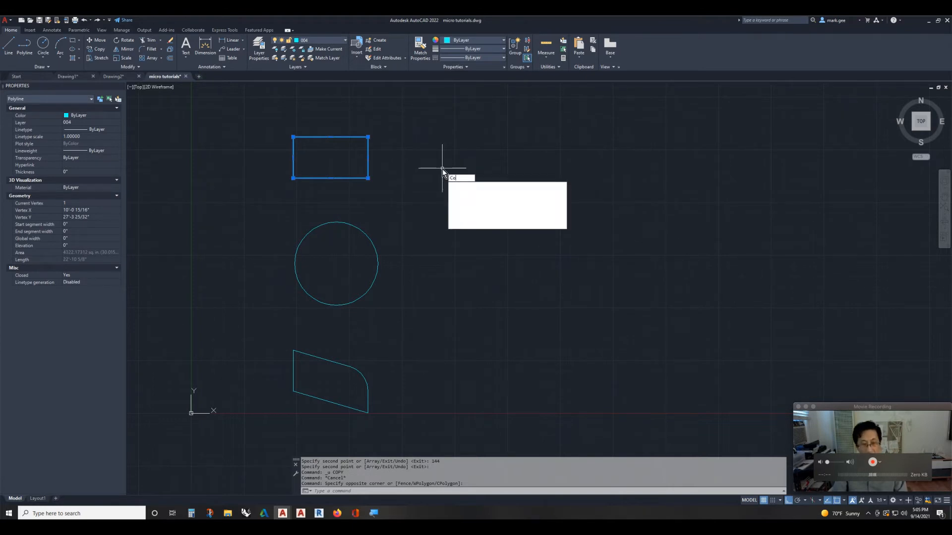
pyautogui.press('Return')
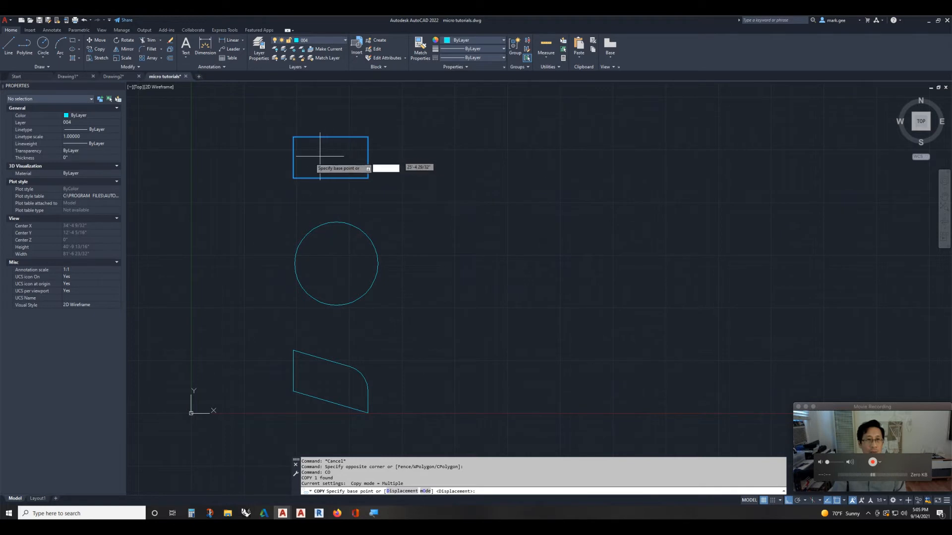
pyautogui.click(293, 158)
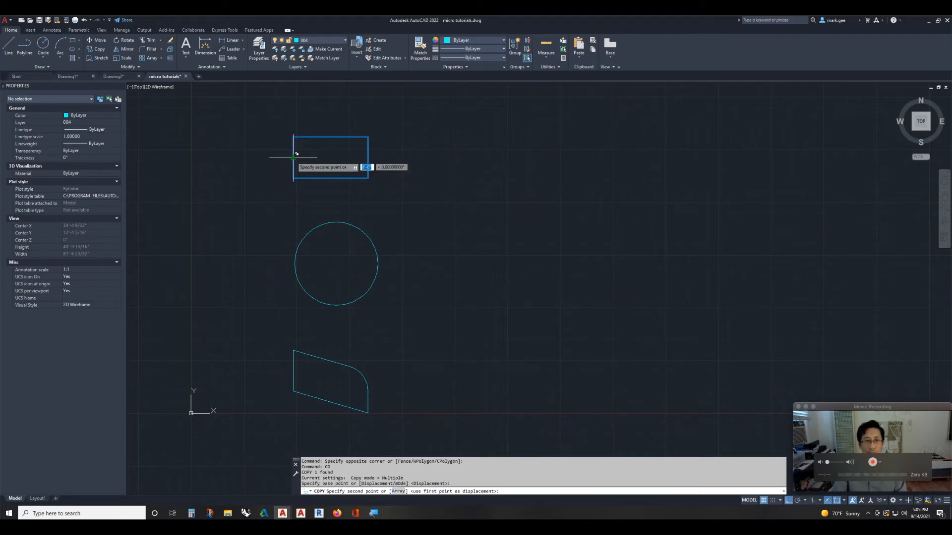
pyautogui.click(336, 264)
pyautogui.press('Return')
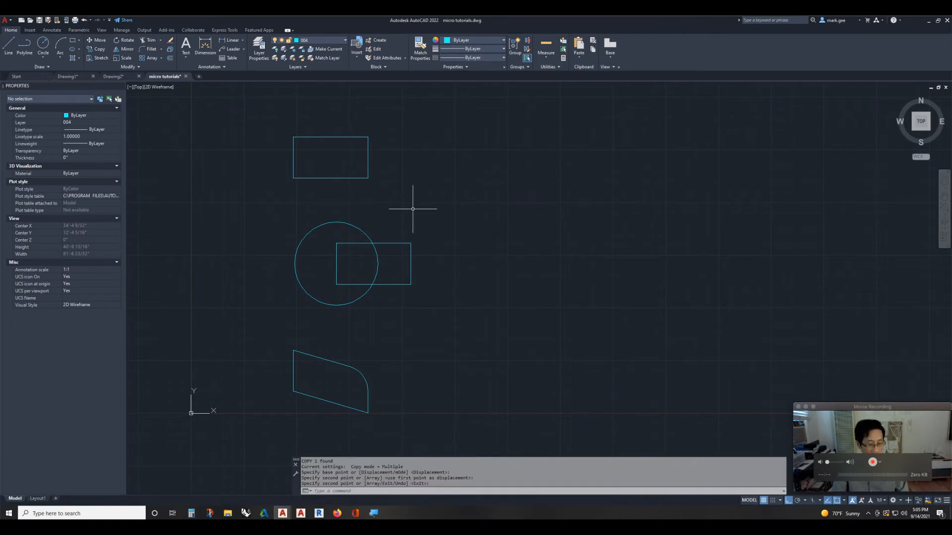
pyautogui.press('Escape')
pyautogui.press('Escape')
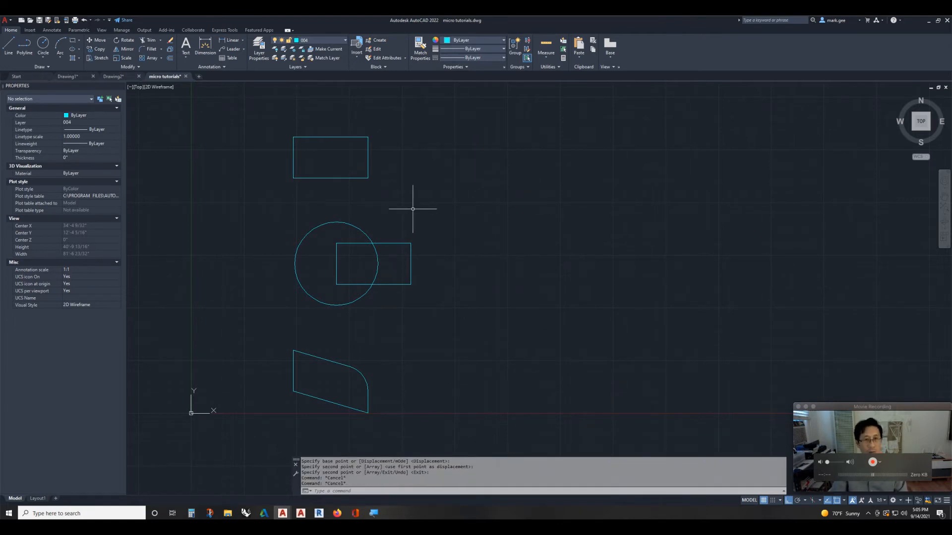
# Step: Copy the original rectangle as a linear array of 4 items spaced 240 units to the right, using a base point in empty space
pyautogui.click(377, 190)
pyautogui.click(348, 163)
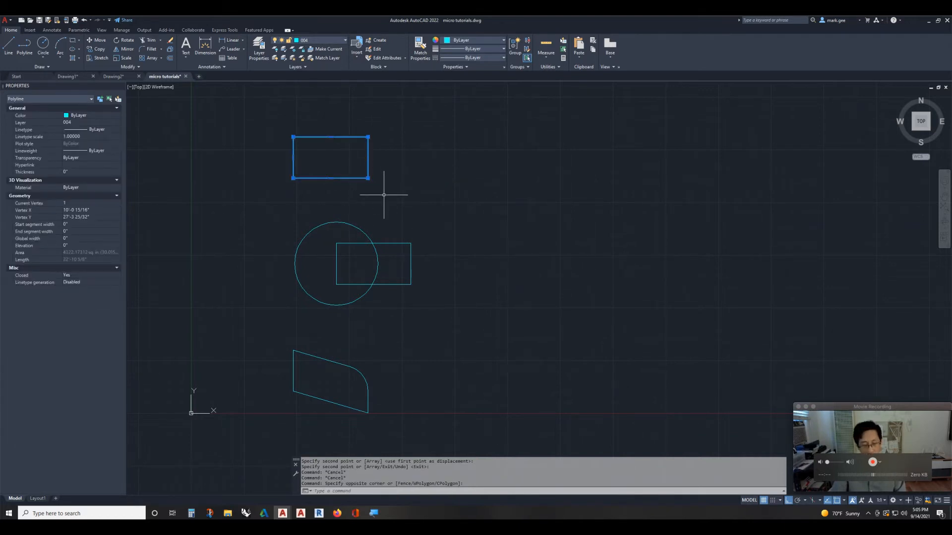
pyautogui.write('co')
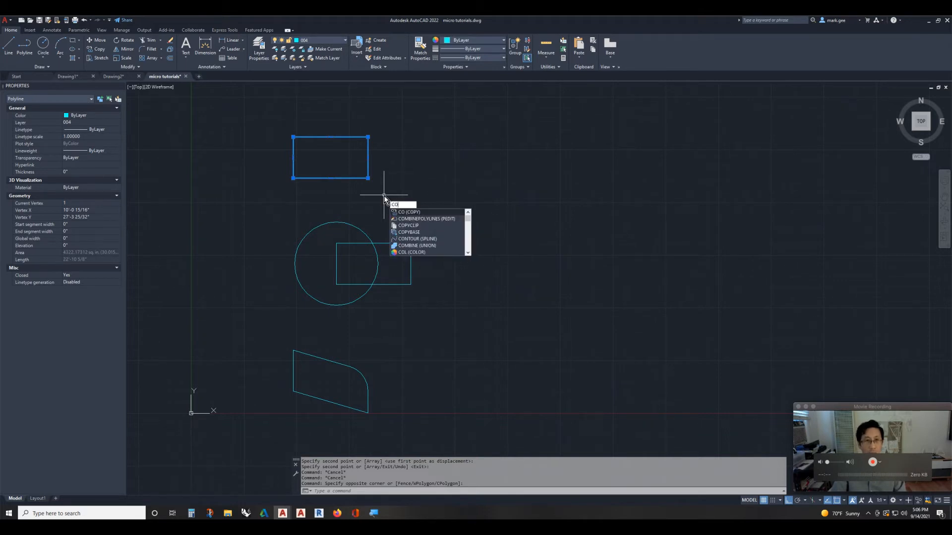
pyautogui.press('Return')
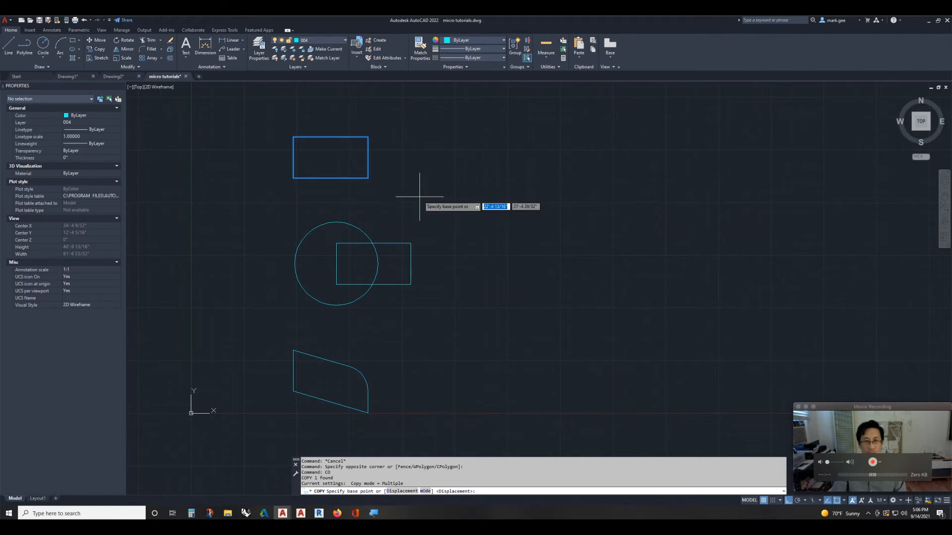
pyautogui.click(422, 199)
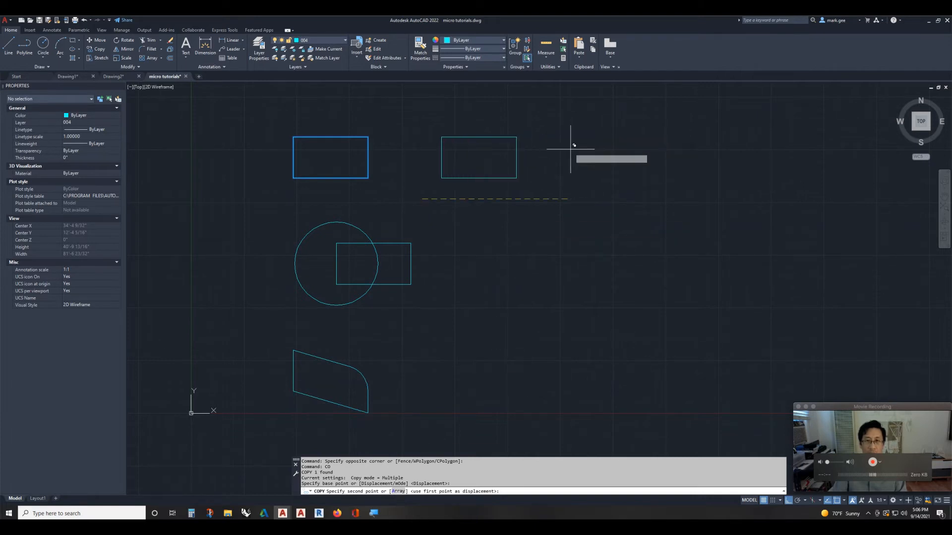
pyautogui.write('a')
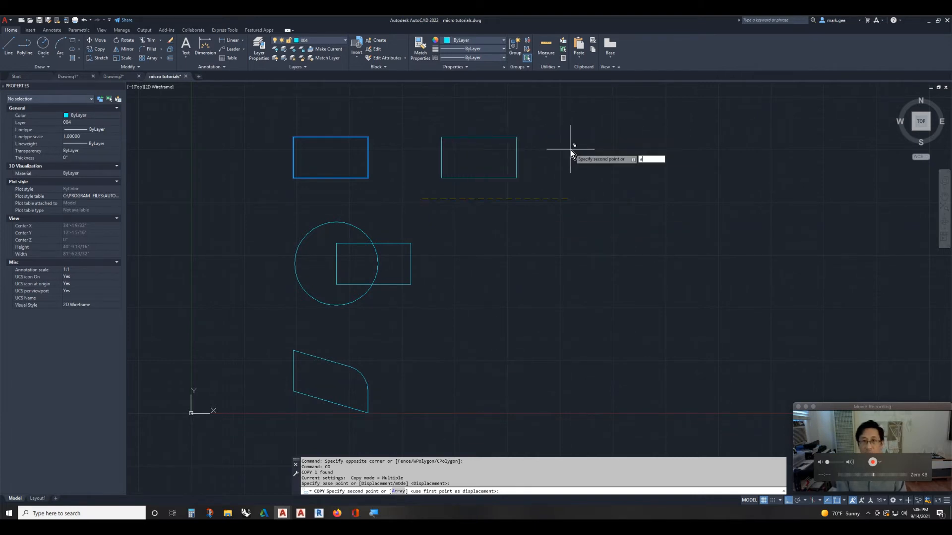
pyautogui.press('Return')
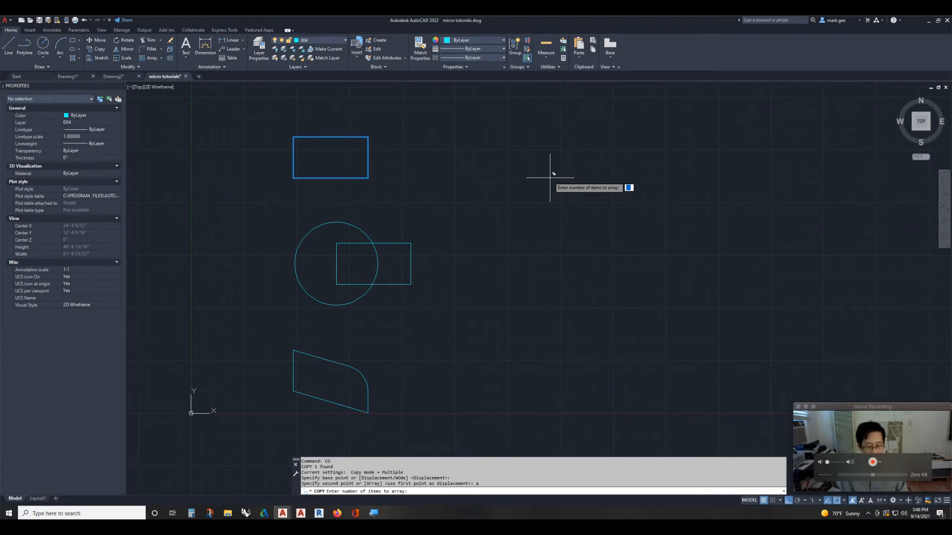
pyautogui.write('4')
pyautogui.press('Return')
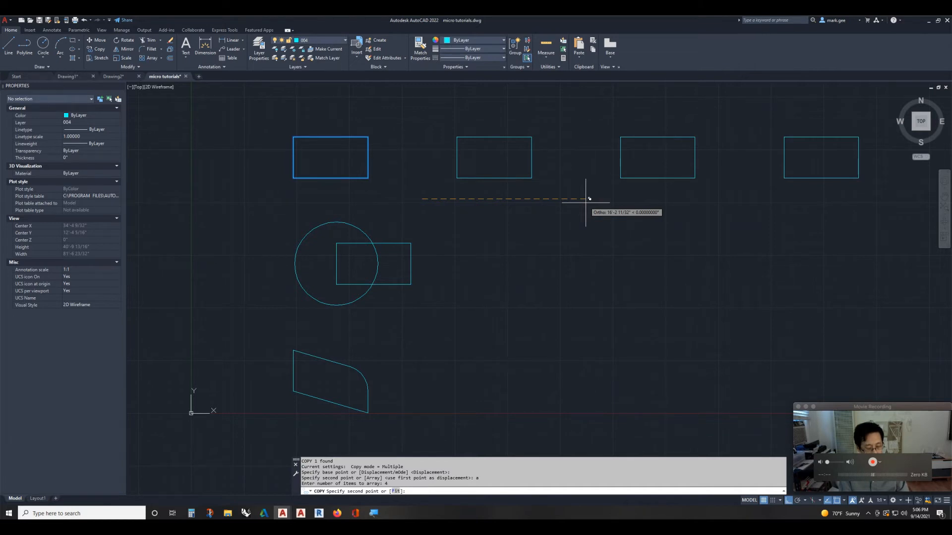
pyautogui.write('140')
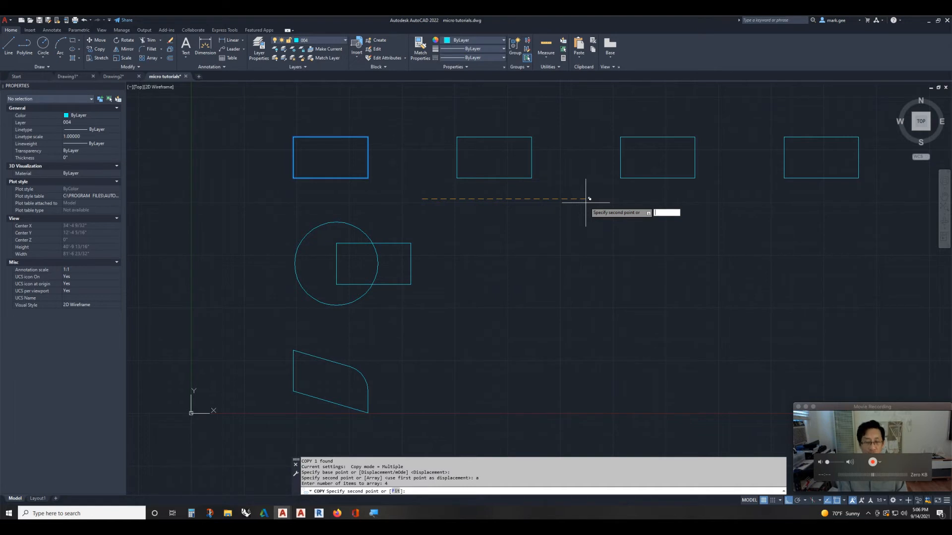
pyautogui.press('Return')
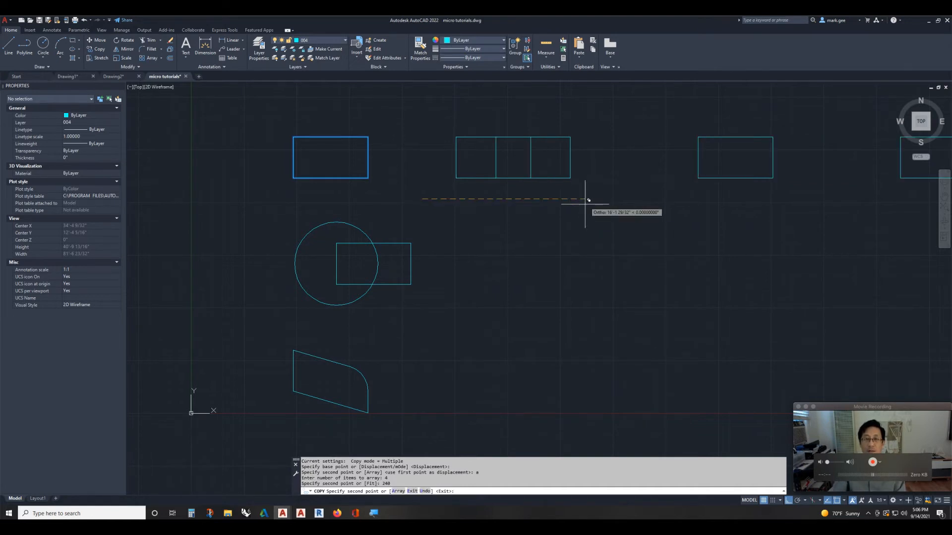
# Step: Preview a further copy with Ortho briefly off and back on, and end the Copy command without placing it
pyautogui.press('F8')
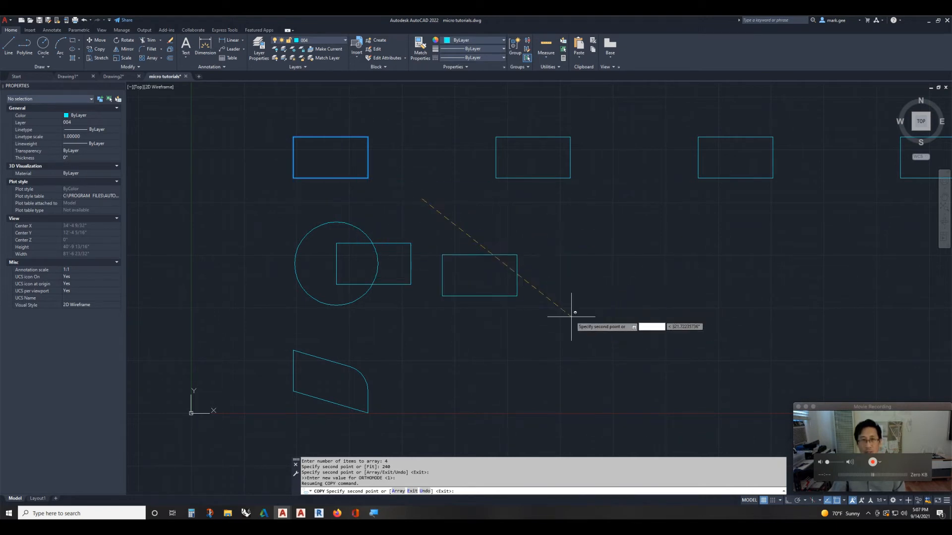
pyautogui.press('shift')
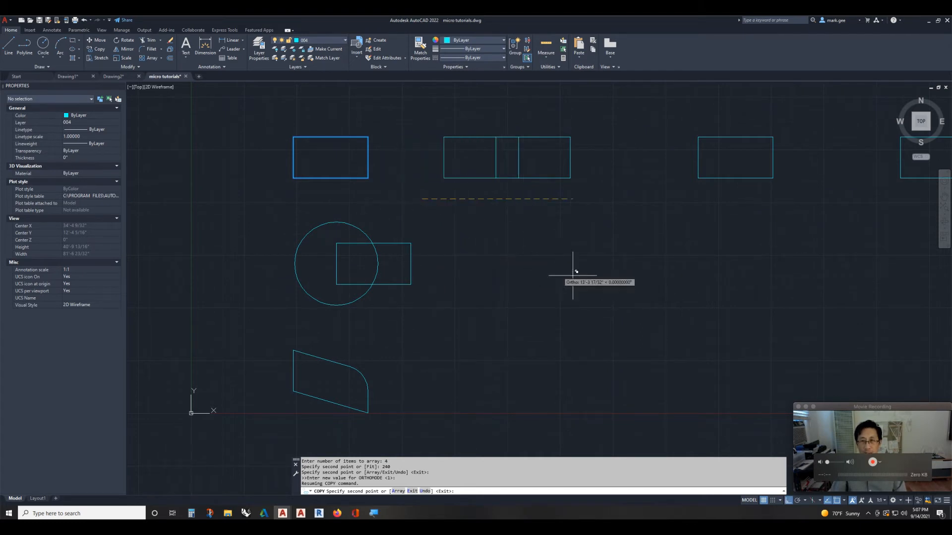
pyautogui.scroll(-4, 570, 271)
pyautogui.moveTo(565, 270); pyautogui.dragTo(482, 276, button='middle')
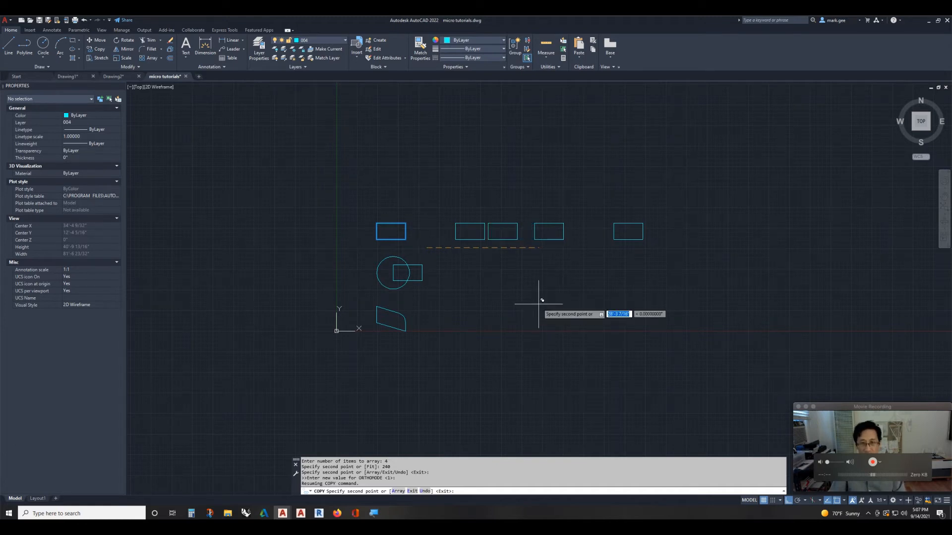
pyautogui.press('Return')
pyautogui.press('Escape')
pyautogui.press('Escape')
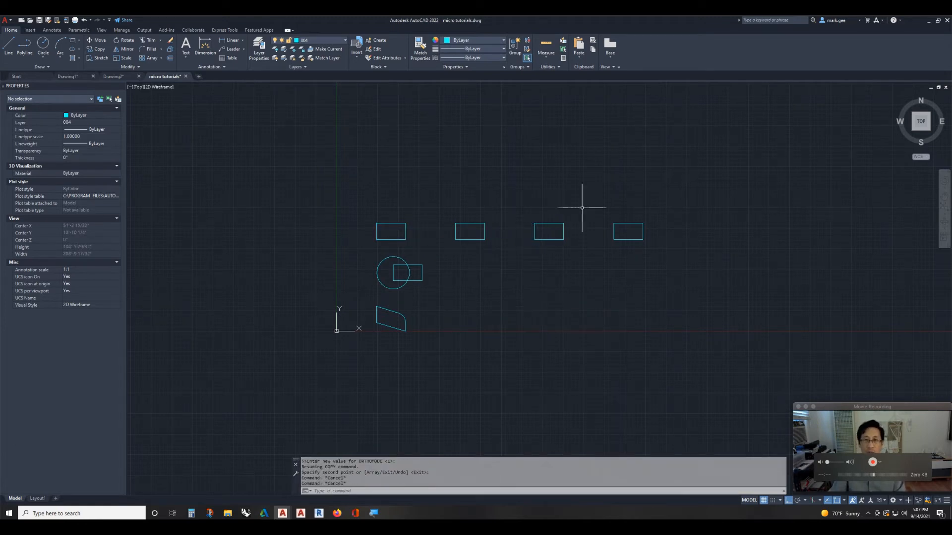
# Step: Highlight the row of four rectangles to examine the array spacing and clear the selection
pyautogui.click(363, 198)
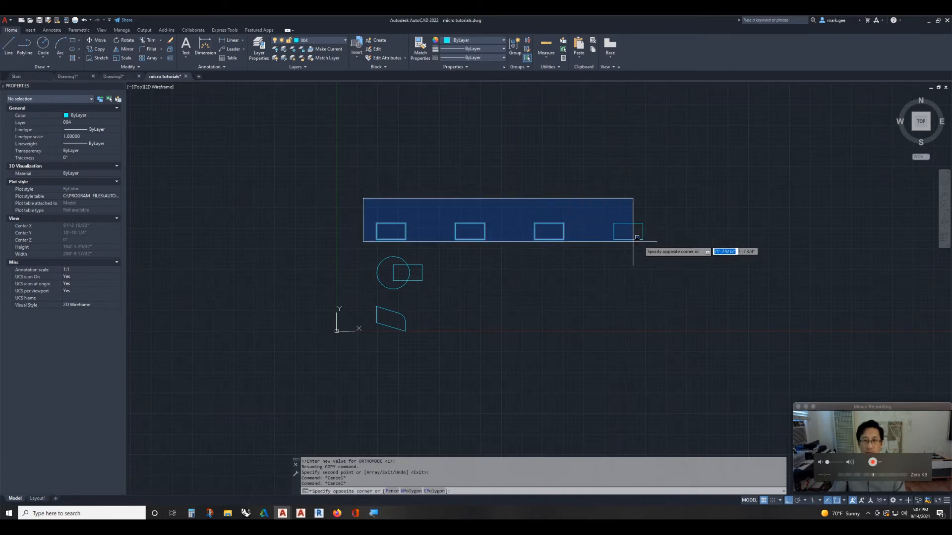
pyautogui.click(654, 248)
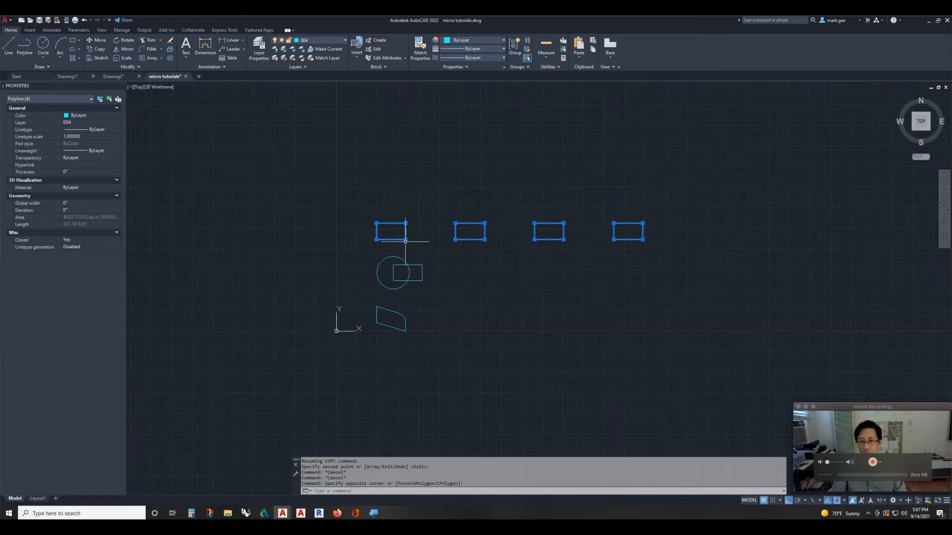
pyautogui.press('Escape')
pyautogui.press('Escape')
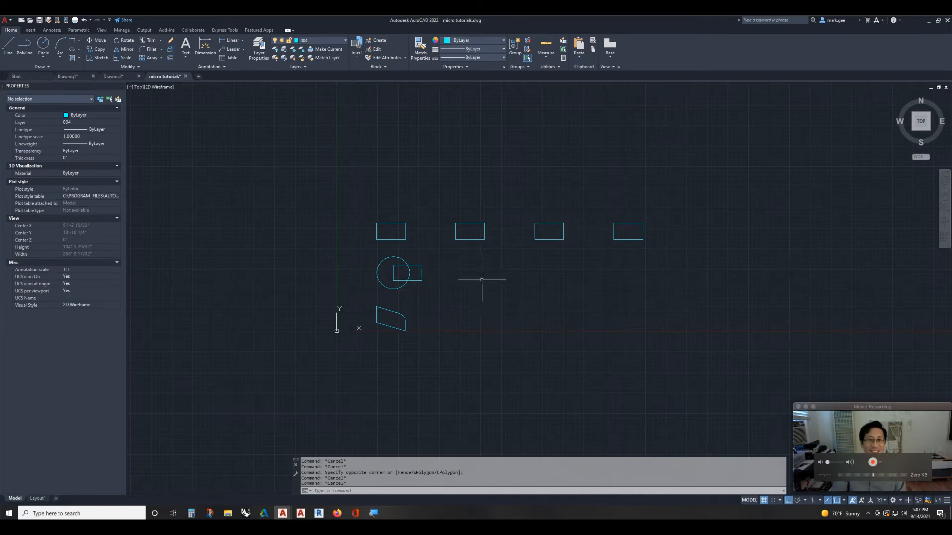
pyautogui.press('Escape')
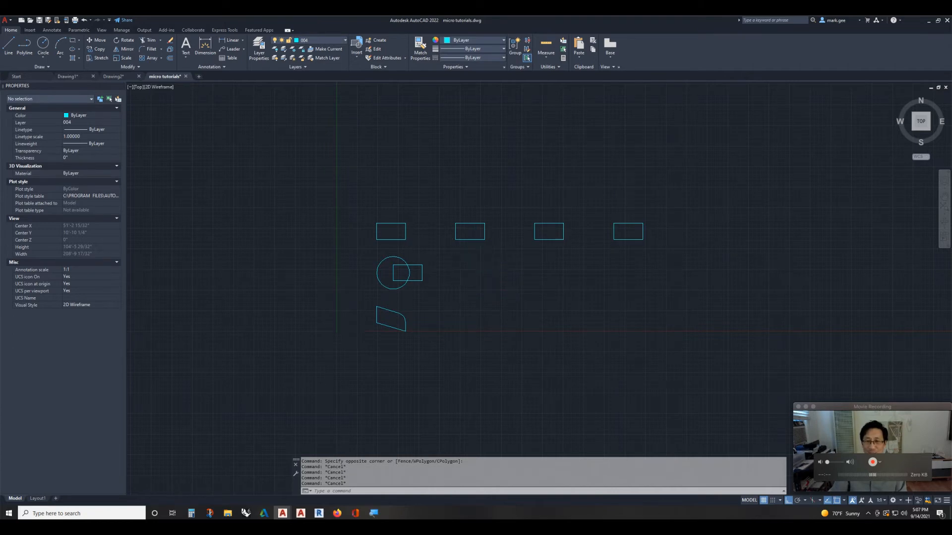
pyautogui.scroll(2, 492, 265)
pyautogui.scroll(2, 490, 263)
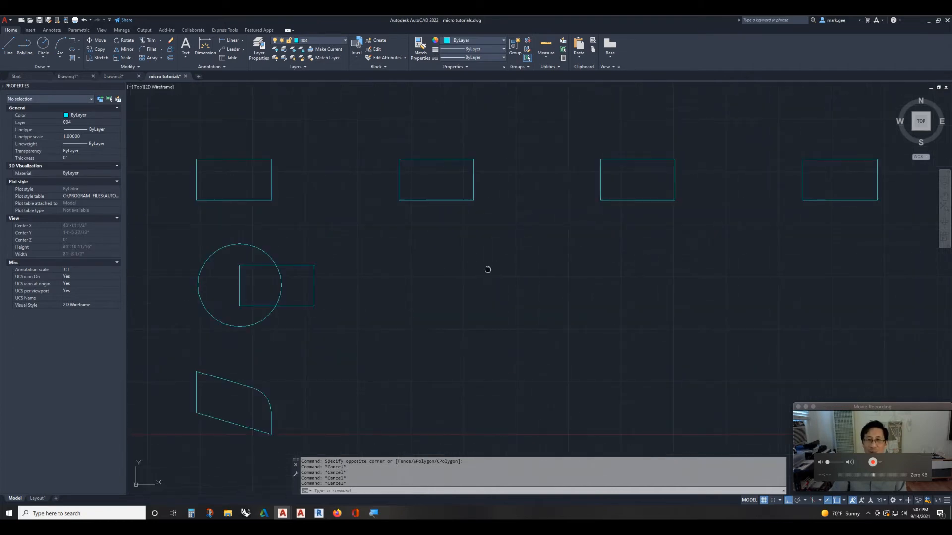
pyautogui.moveTo(488, 269); pyautogui.dragTo(487, 277, button='middle')
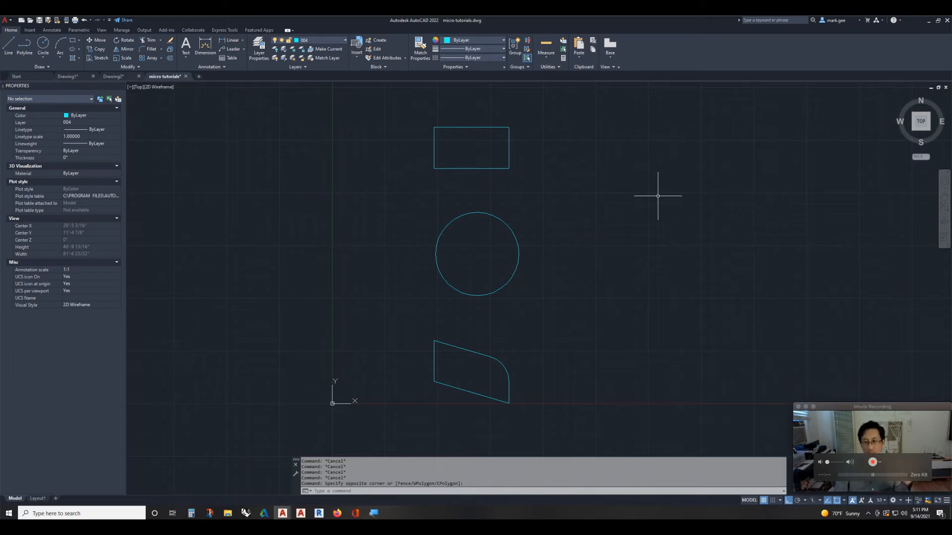
# Step: Rotate the rectangle about its lower-right corner, previewing with Ortho off and on, and set the angle by snapping to the circle's centre
pyautogui.click(513, 181)
pyautogui.click(482, 149)
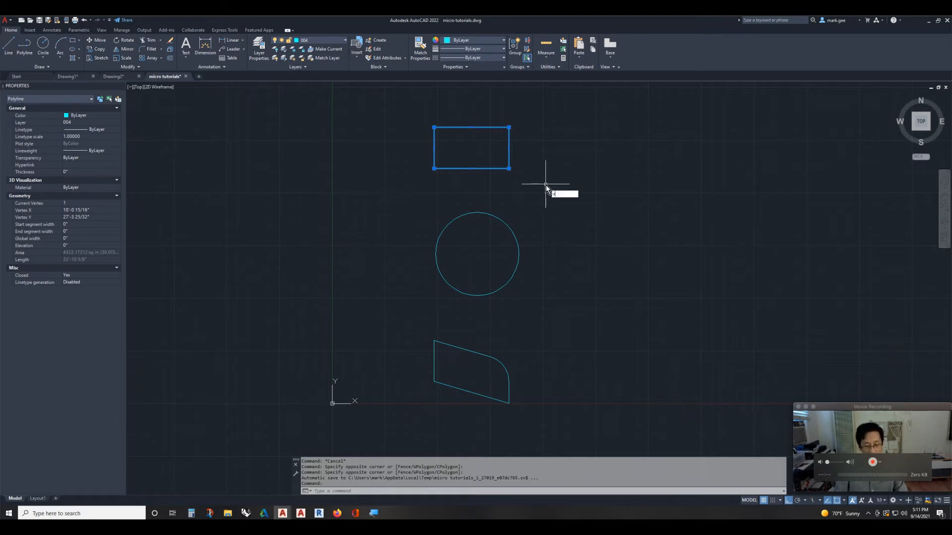
pyautogui.write('Ro')
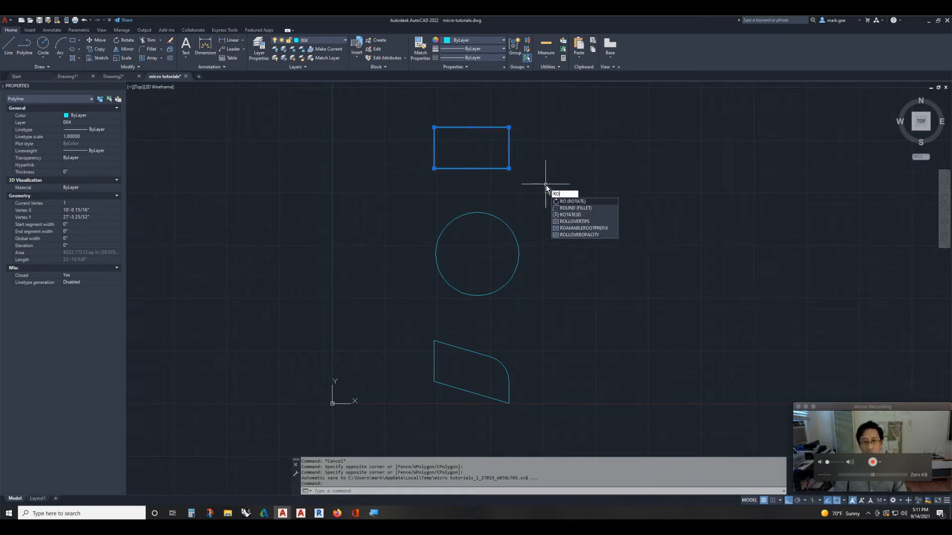
pyautogui.press('Return')
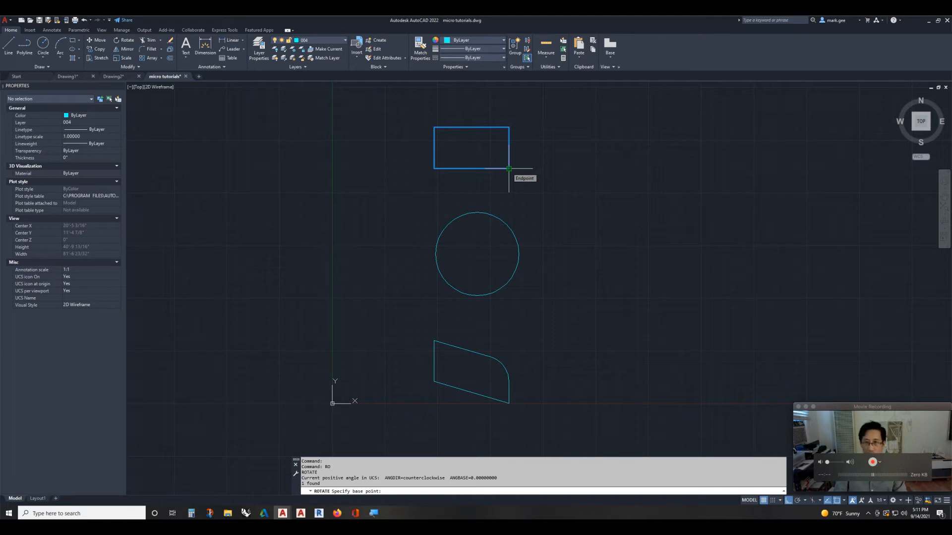
pyautogui.click(508, 169)
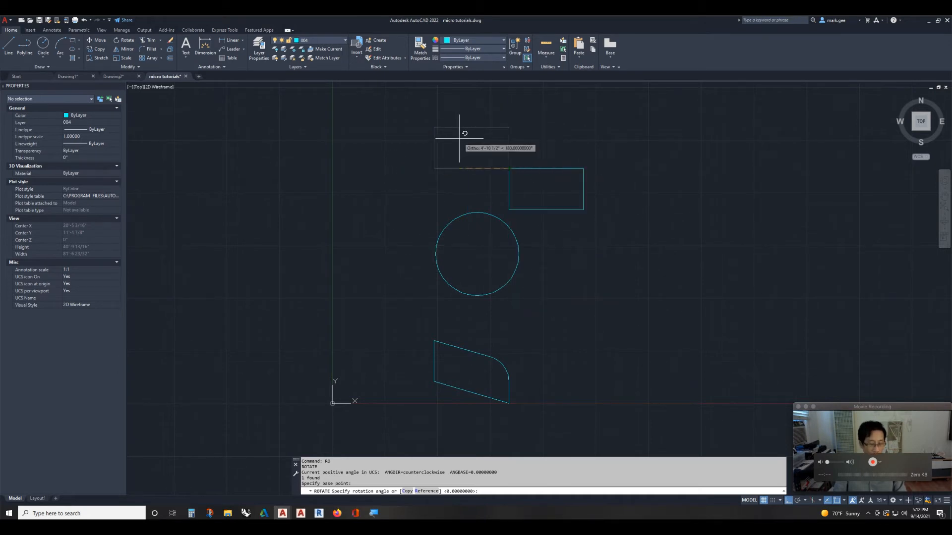
pyautogui.press('F8')
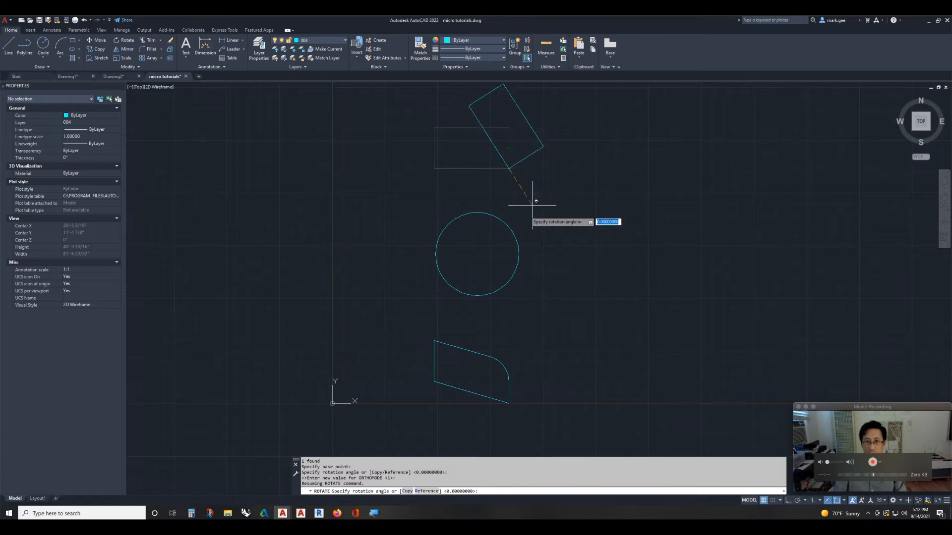
pyautogui.press('shift')
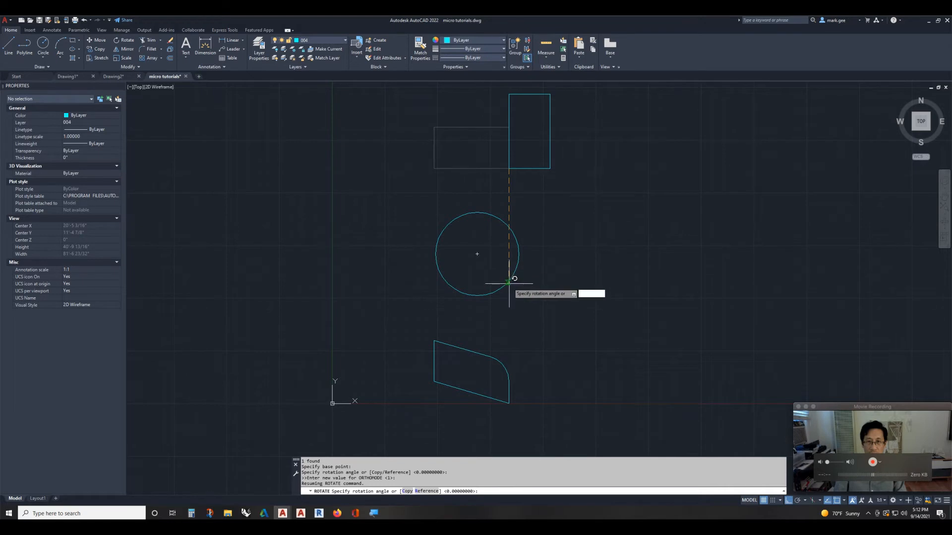
pyautogui.click(477, 253)
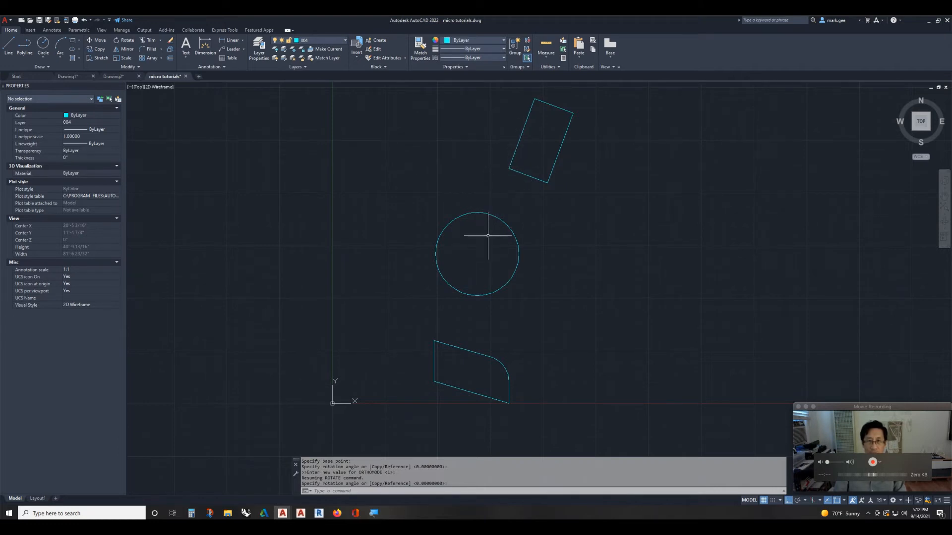
# Step: Rotate the tilted rectangle about its lower-left corner by Reference, using its short lower edge as reference and the circle's centre as new direction
pyautogui.click(532, 178)
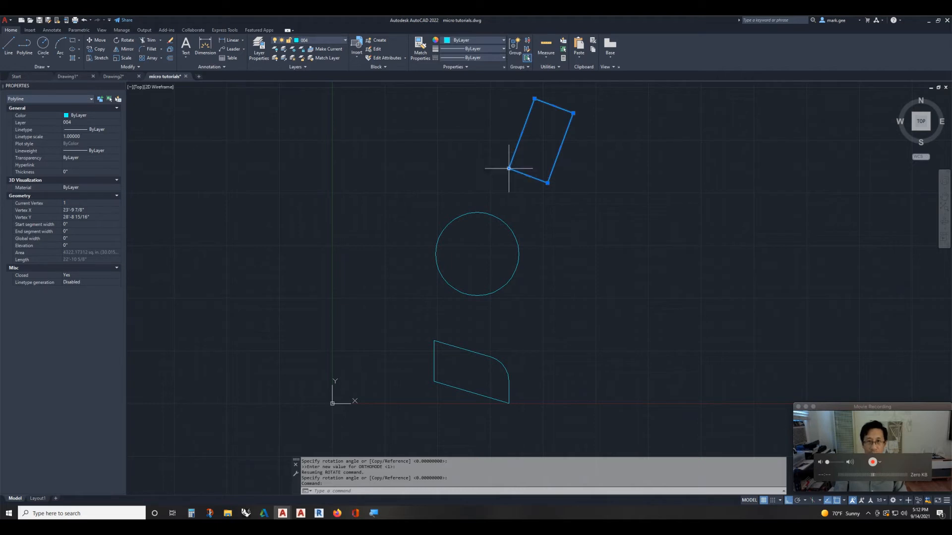
pyautogui.moveTo(508, 168)
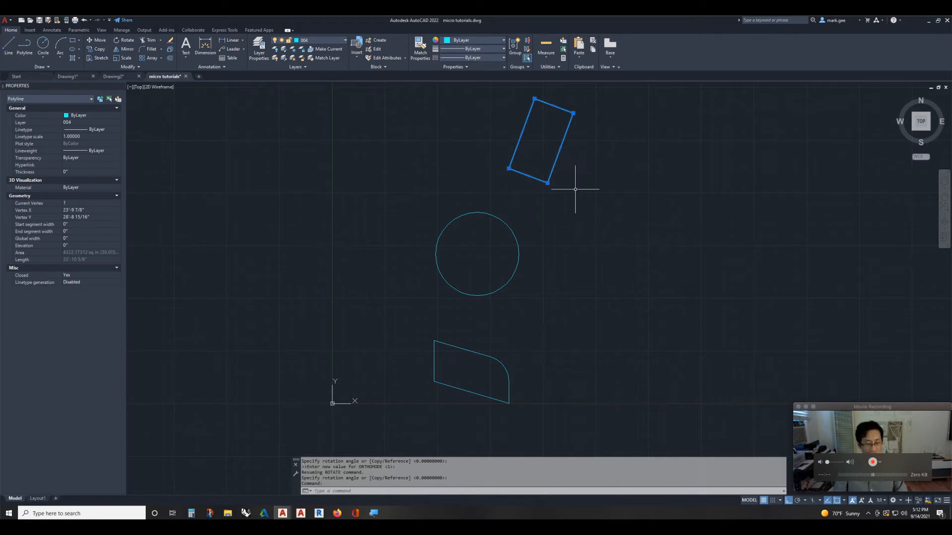
pyautogui.write('RO')
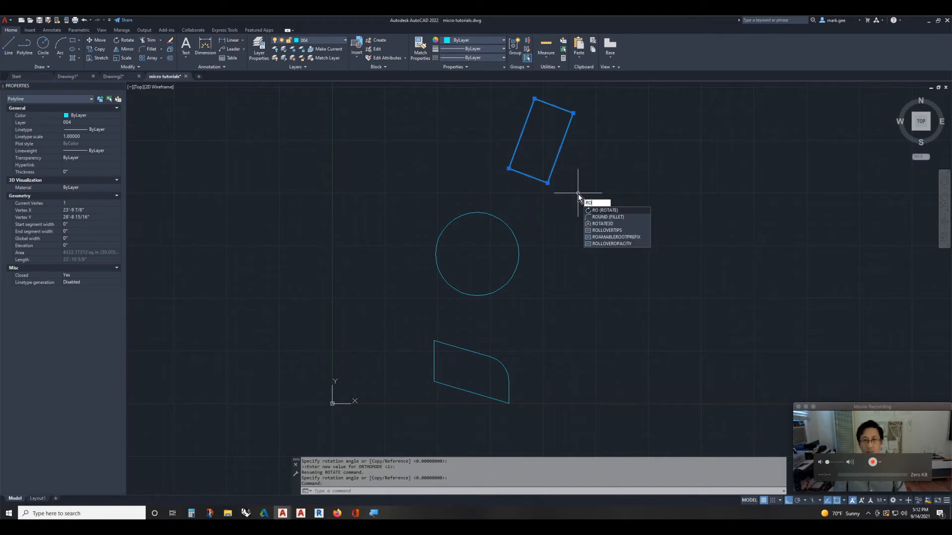
pyautogui.press('Return')
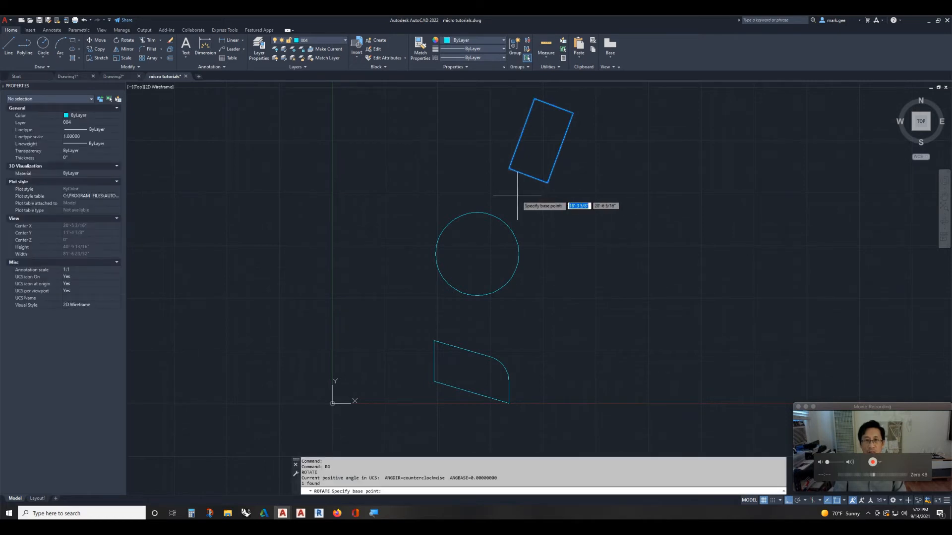
pyautogui.click(510, 168)
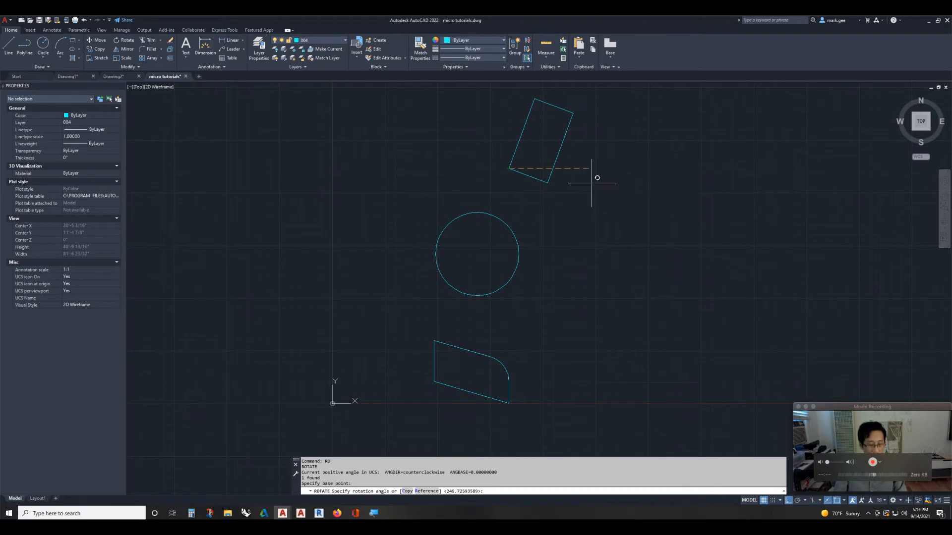
pyautogui.write('r')
pyautogui.press('Return')
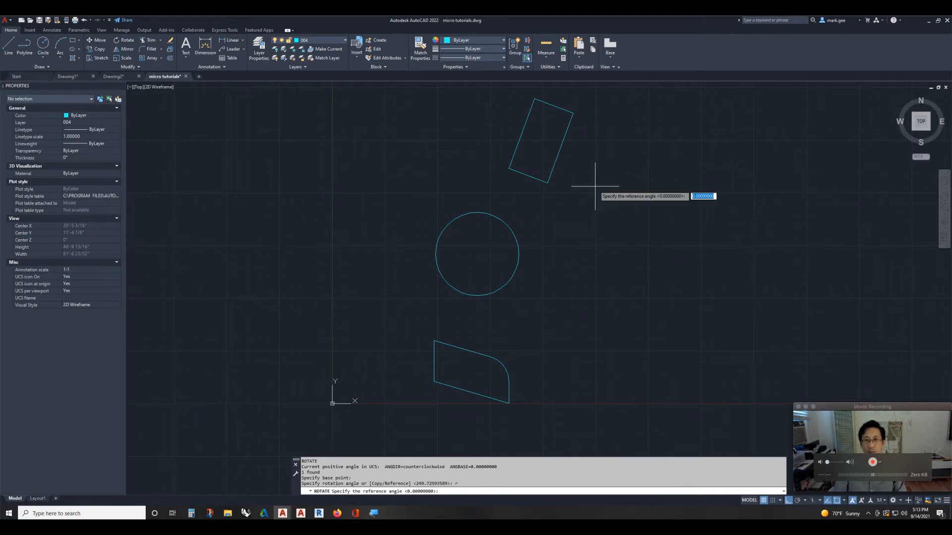
pyautogui.click(508, 169)
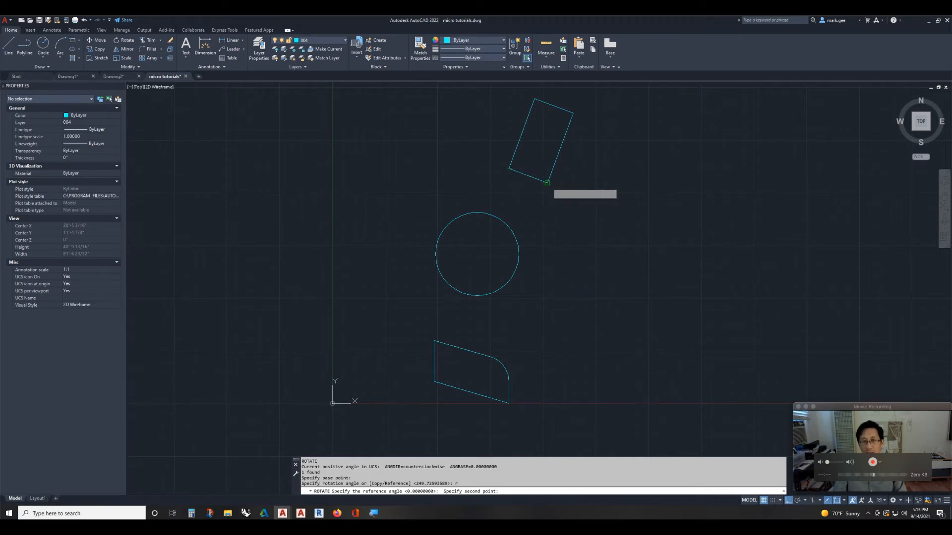
pyautogui.click(547, 183)
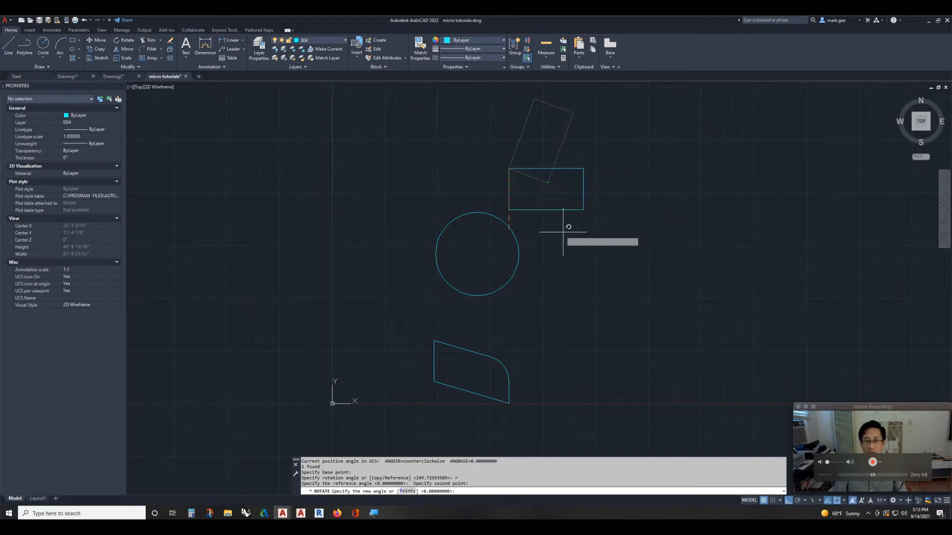
pyautogui.click(476, 253)
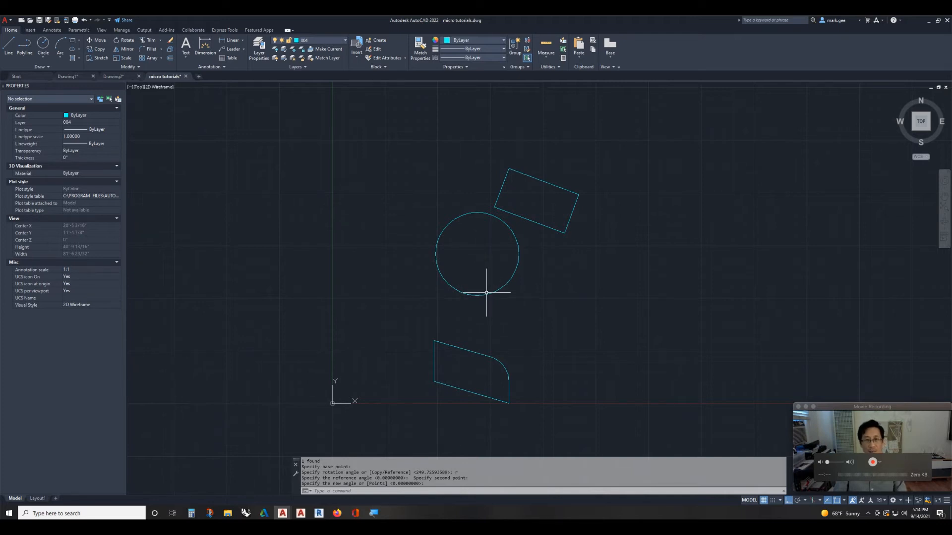
pyautogui.press('Escape')
pyautogui.press('Escape')
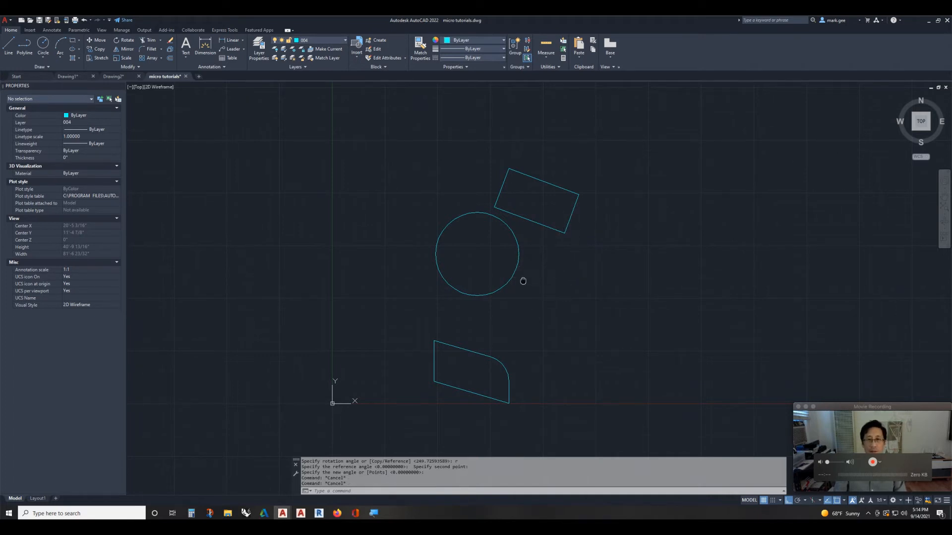
# Step: Try to rotate the rounded parallelogram about the circle's centre, toggling Ortho during the preview
pyautogui.moveTo(523, 281); pyautogui.dragTo(534, 196, button='middle')
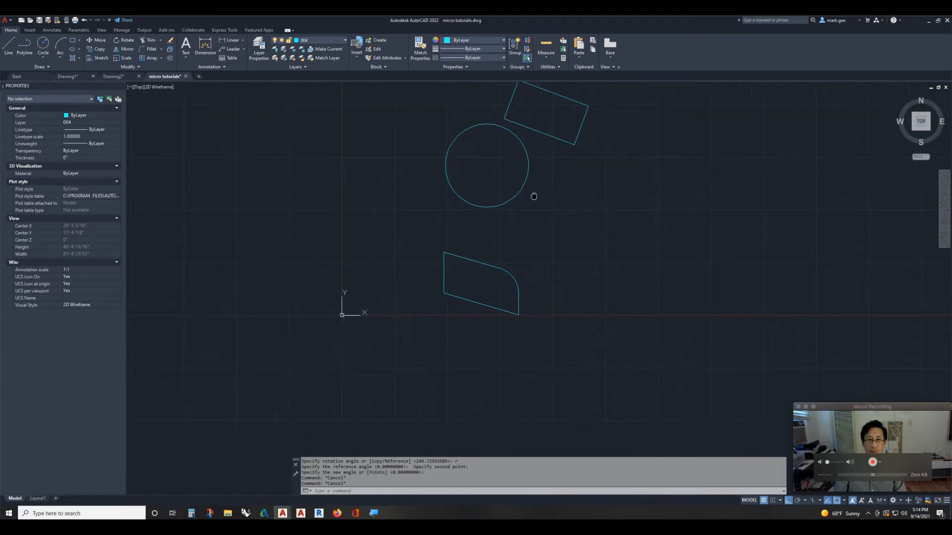
pyautogui.click(516, 278)
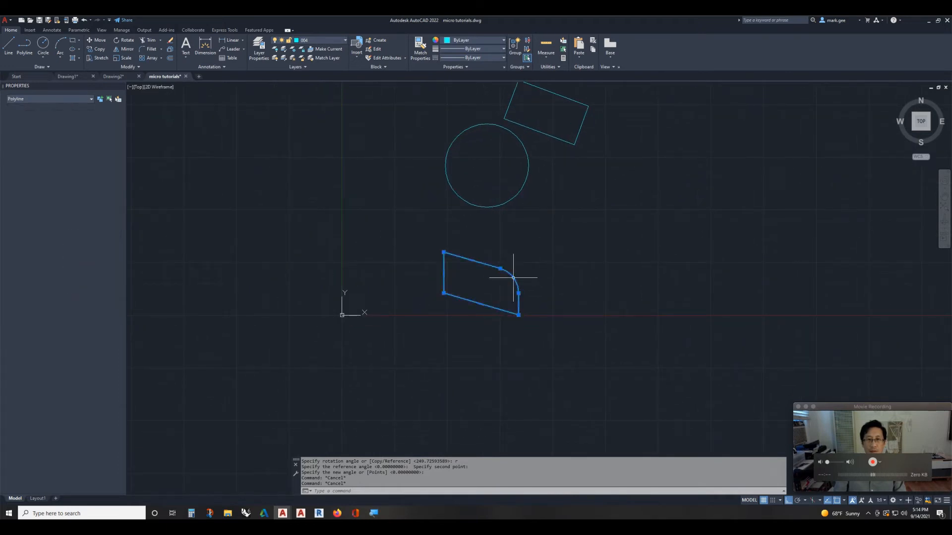
pyautogui.moveTo(542, 237); pyautogui.dragTo(527, 321, button='middle')
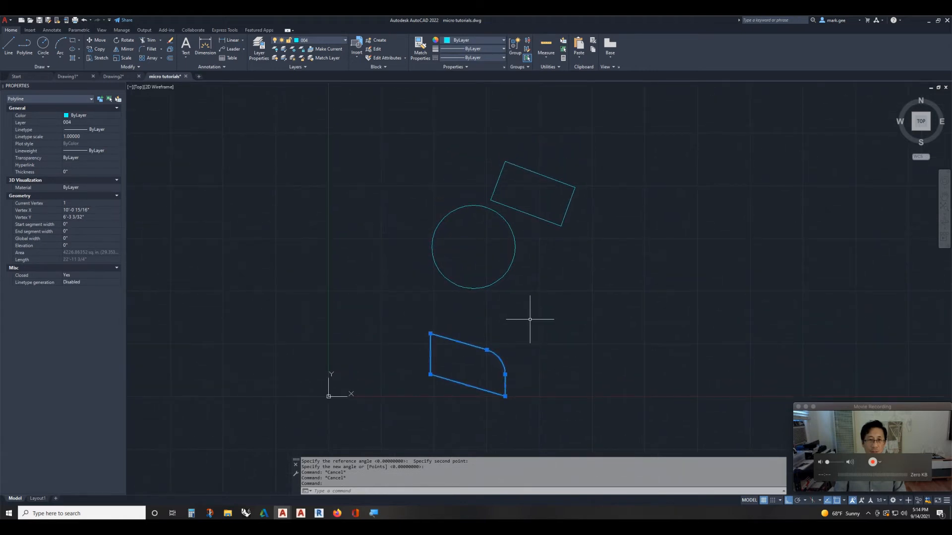
pyautogui.write('ro')
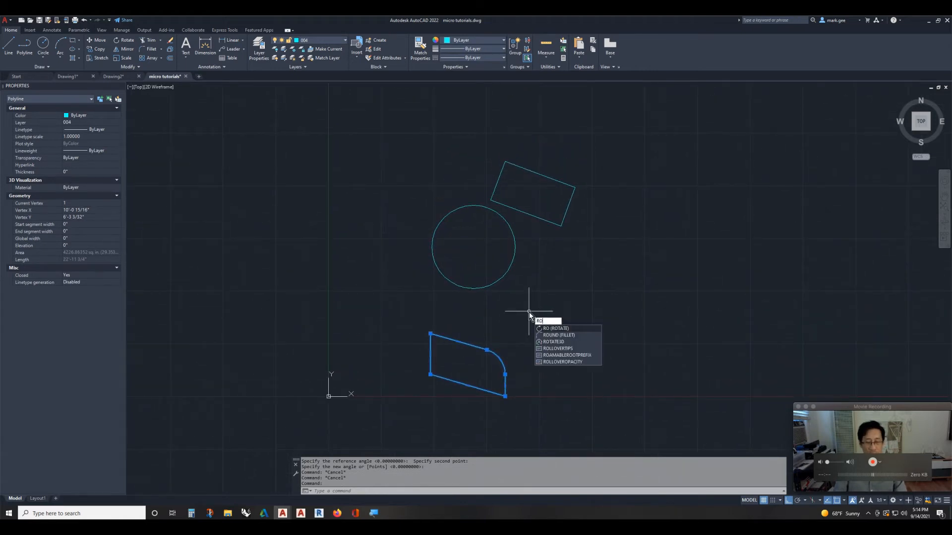
pyautogui.press('Return')
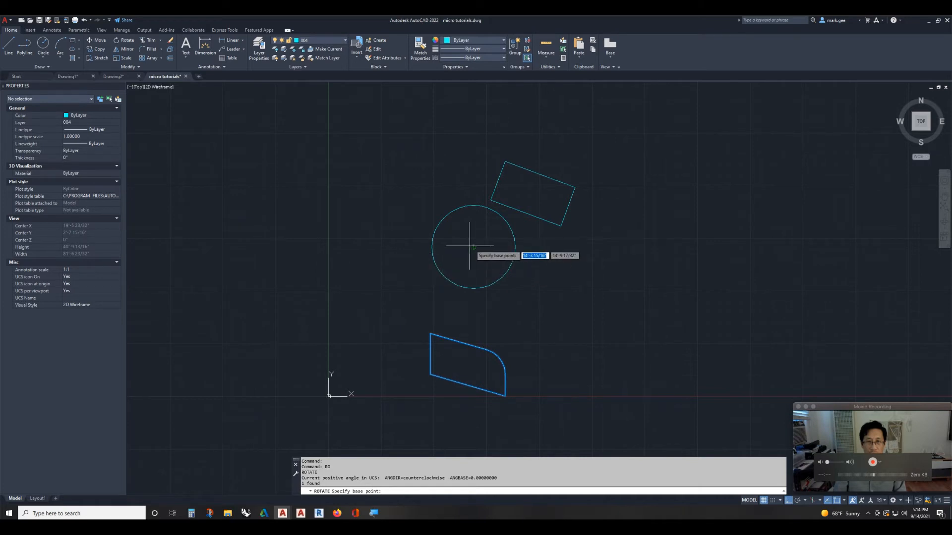
pyautogui.click(473, 247)
pyautogui.click(474, 247)
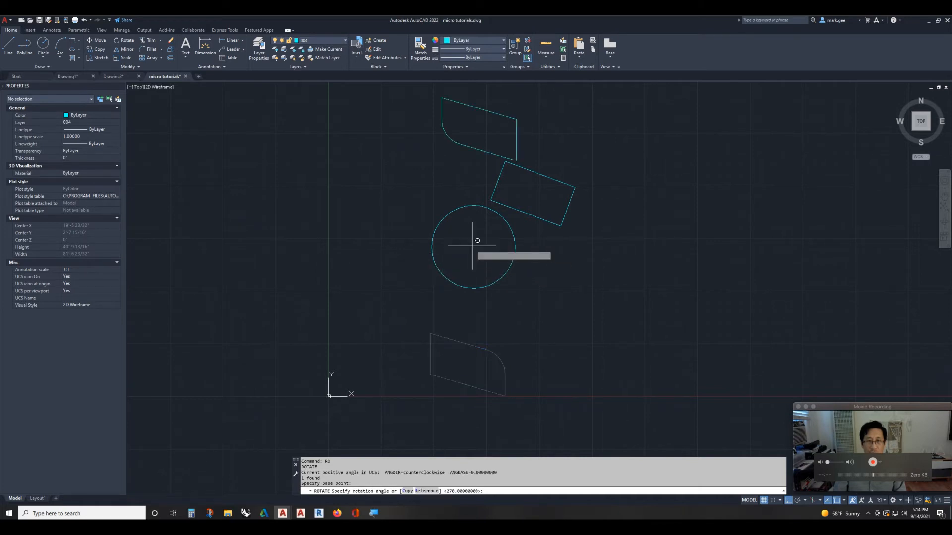
pyautogui.press('F8')
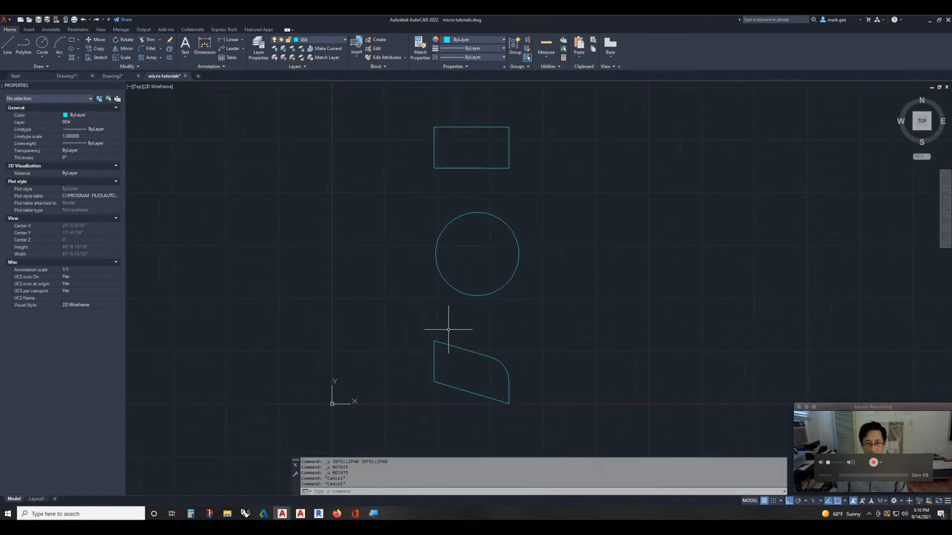
# Step: Rotate a copy of the rounded parallelogram by 60 degrees about the circle's centre, using the Copy option
pyautogui.click(491, 360)
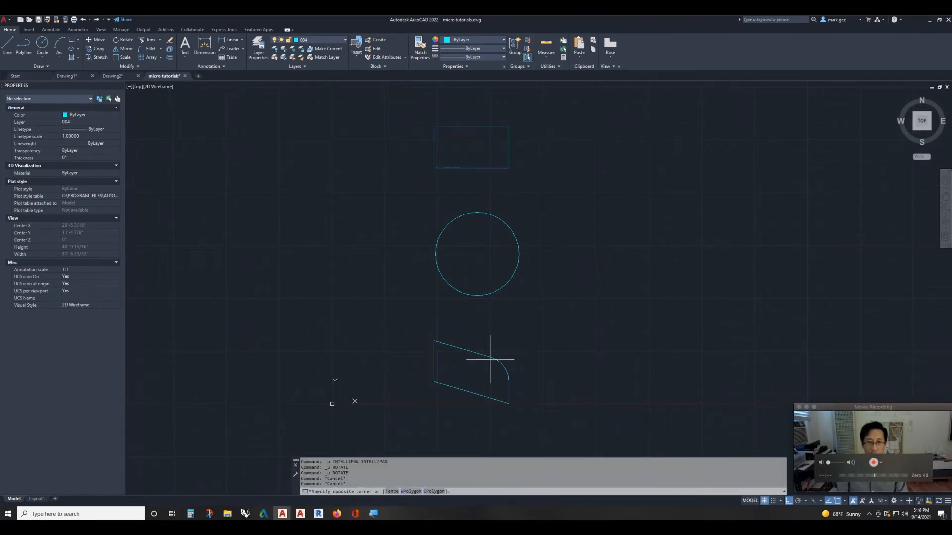
pyautogui.click(375, 419)
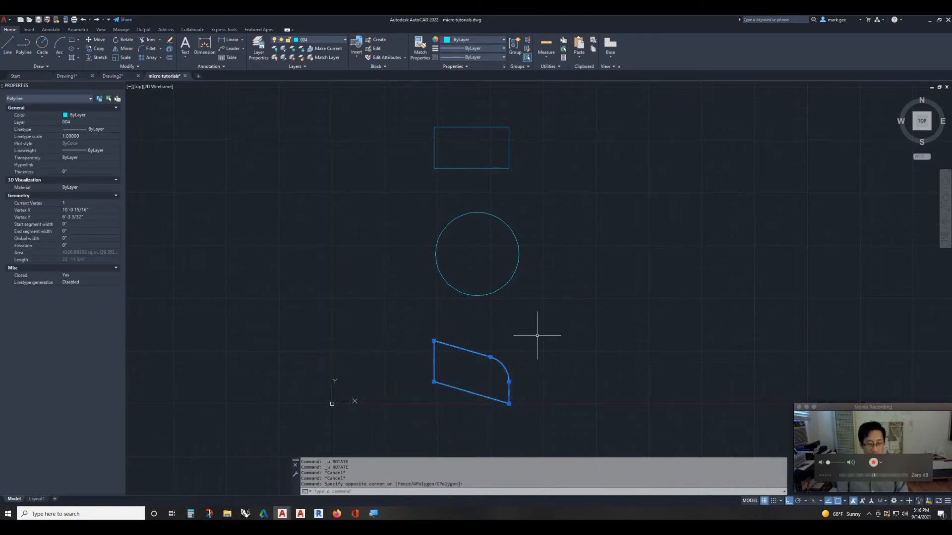
pyautogui.write('o')
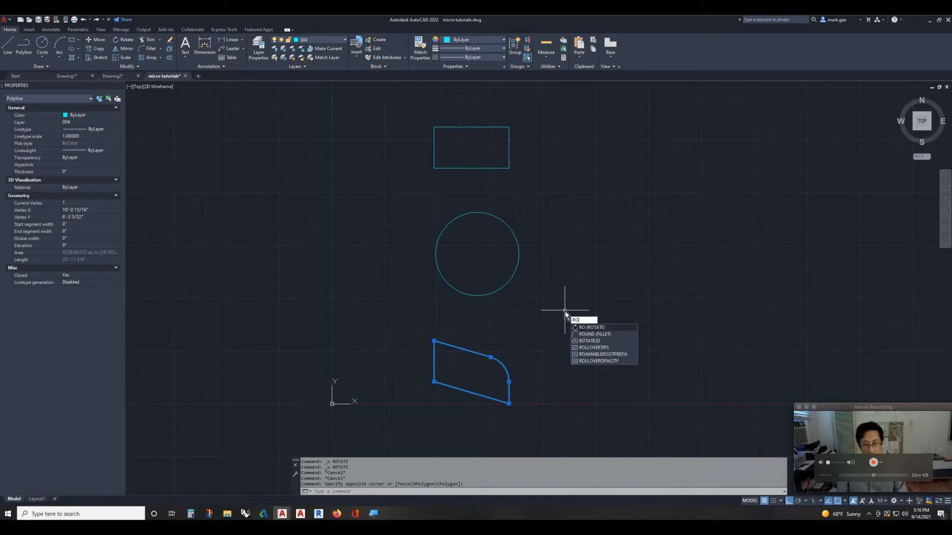
pyautogui.press('Return')
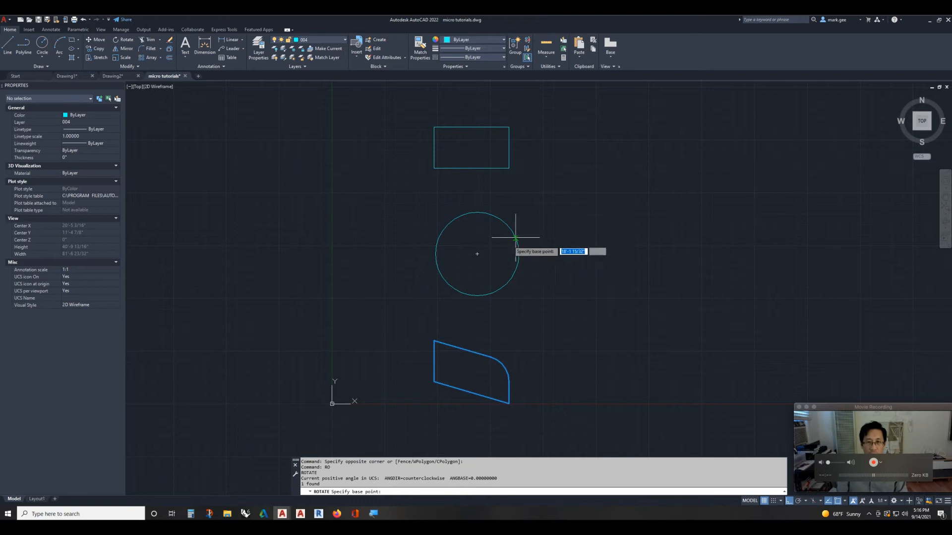
pyautogui.click(477, 254)
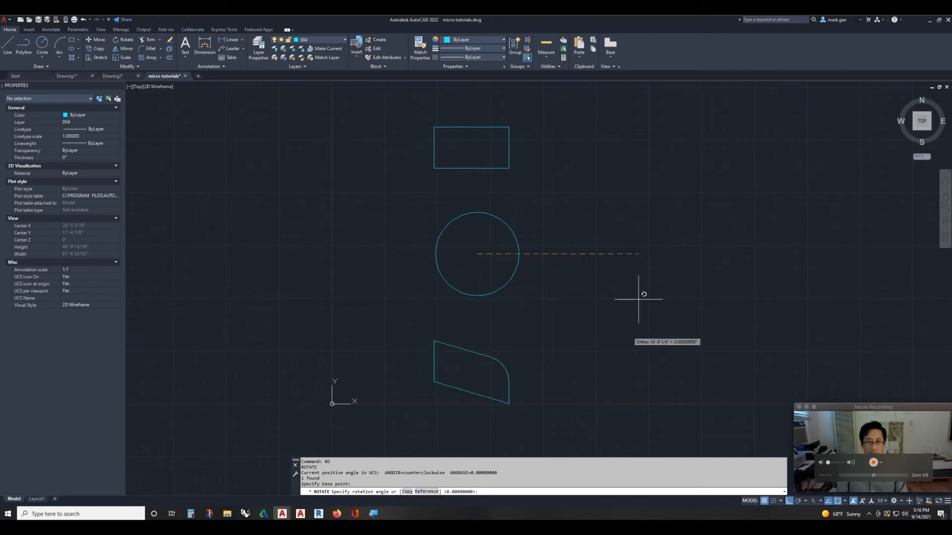
pyautogui.press('F8')
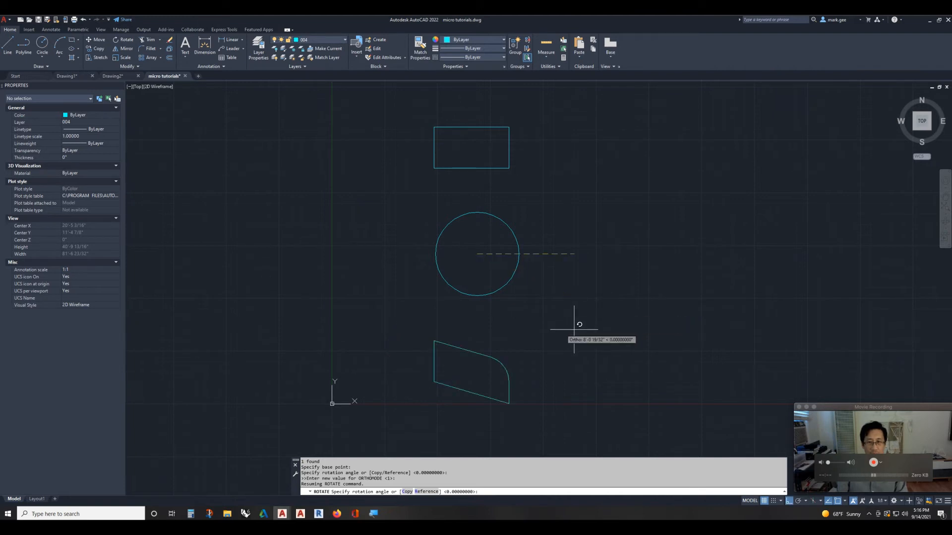
pyautogui.click(406, 492)
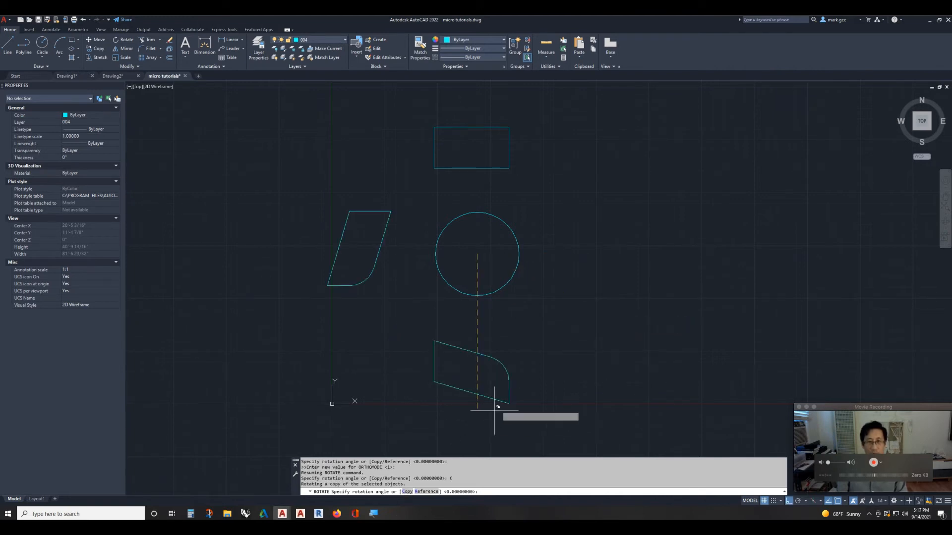
pyautogui.press('F8')
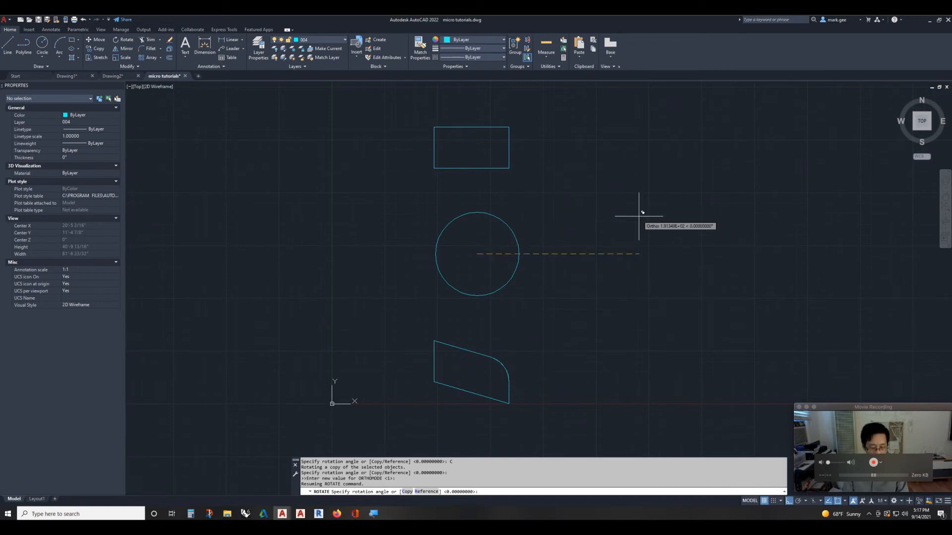
pyautogui.write('60')
pyautogui.press('Return')
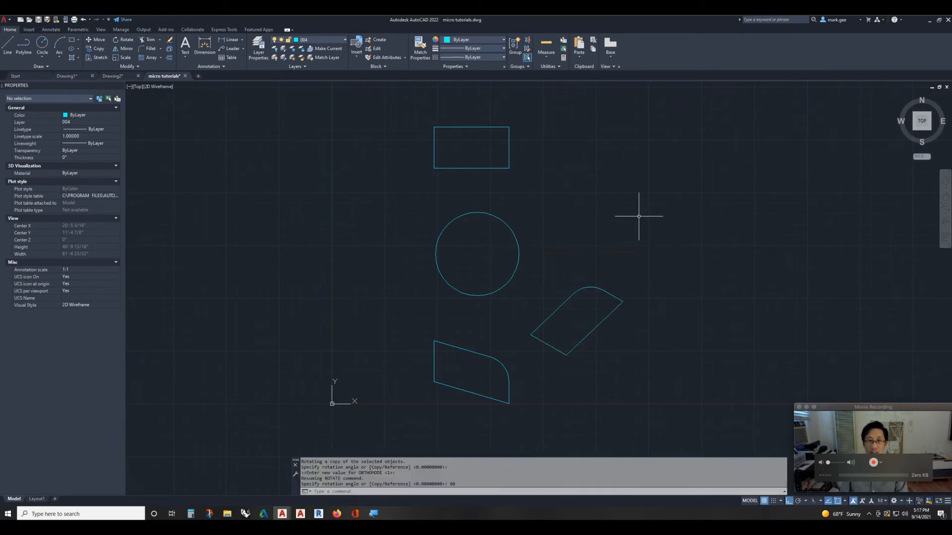
pyautogui.click(631, 346)
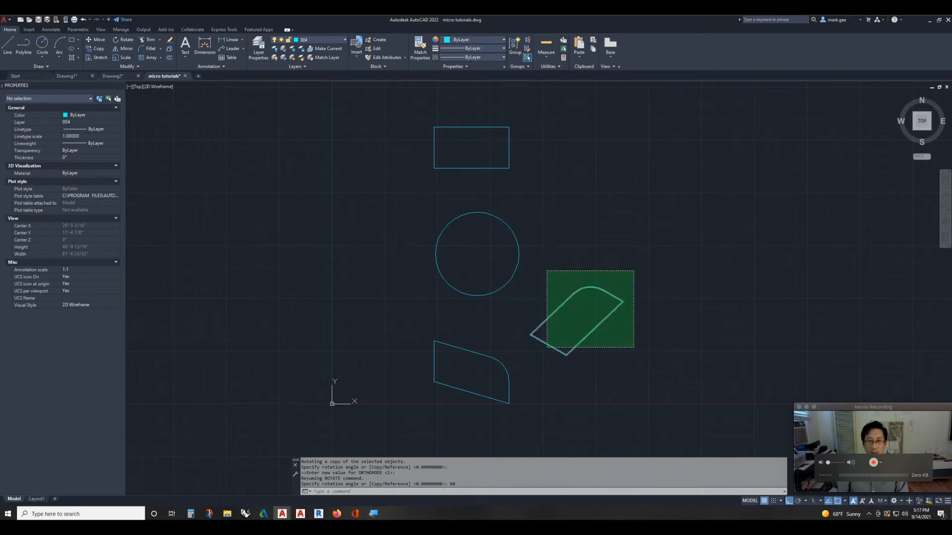
pyautogui.click(547, 270)
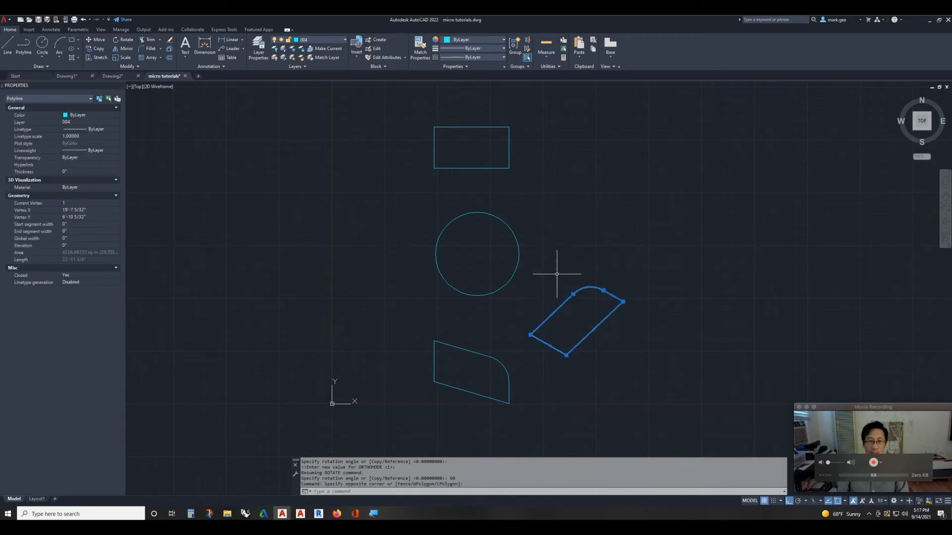
pyautogui.press('Escape')
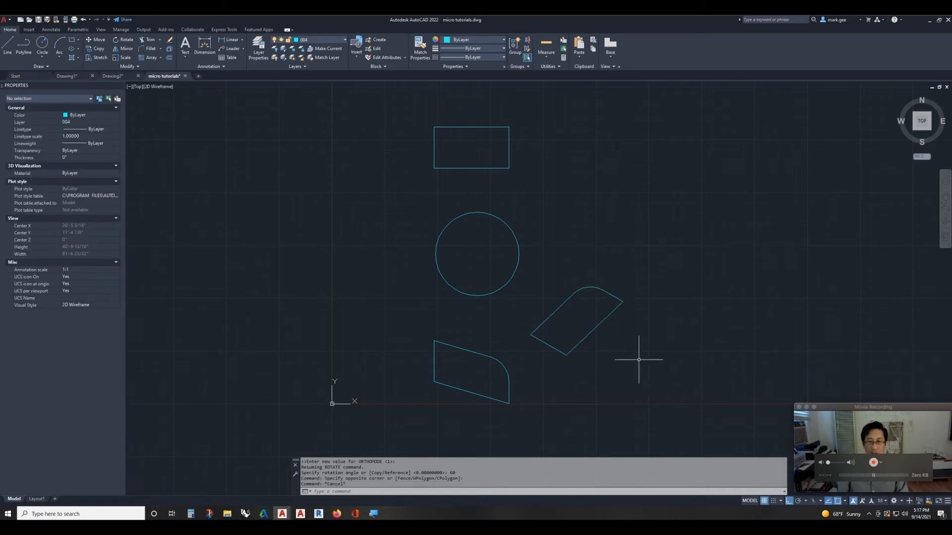
# Step: Rotate the copied parallelogram about the circle's centre by Reference, aligning its long lower edge's midpoint with the rectangle's lower-right corner, with Ortho off
pyautogui.click(639, 360)
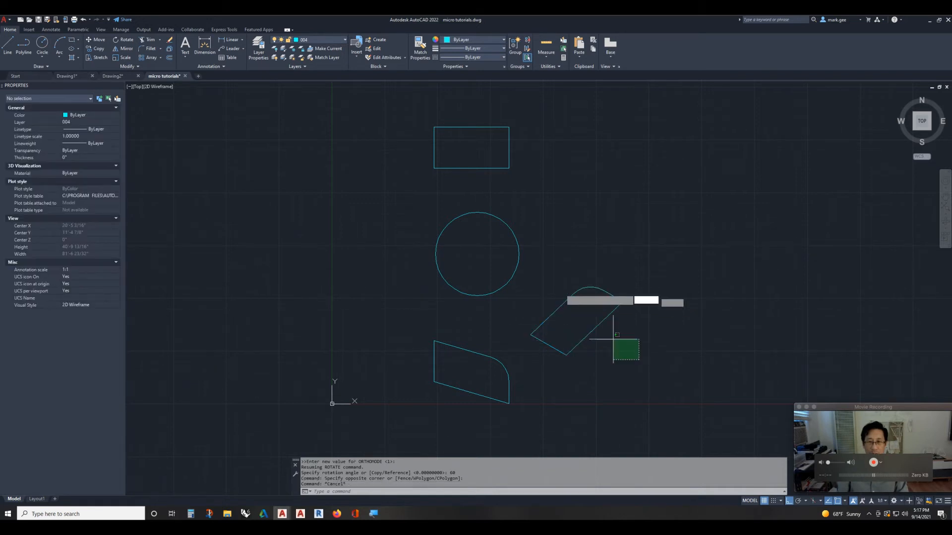
pyautogui.click(543, 268)
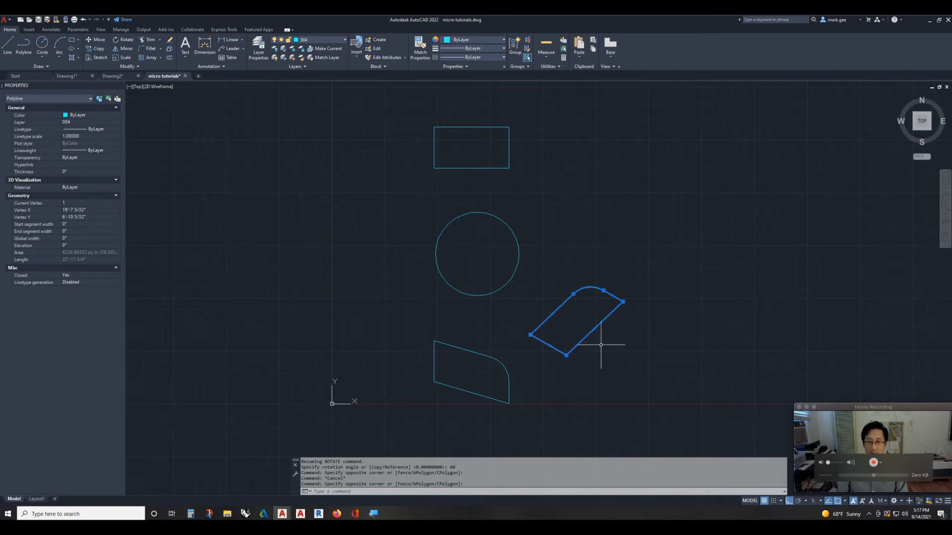
pyautogui.write('ro')
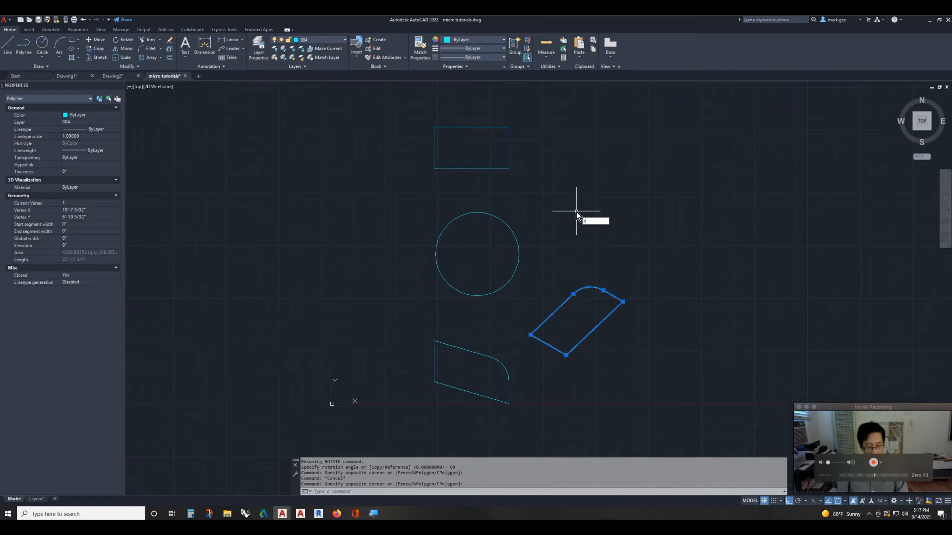
pyautogui.press('Return')
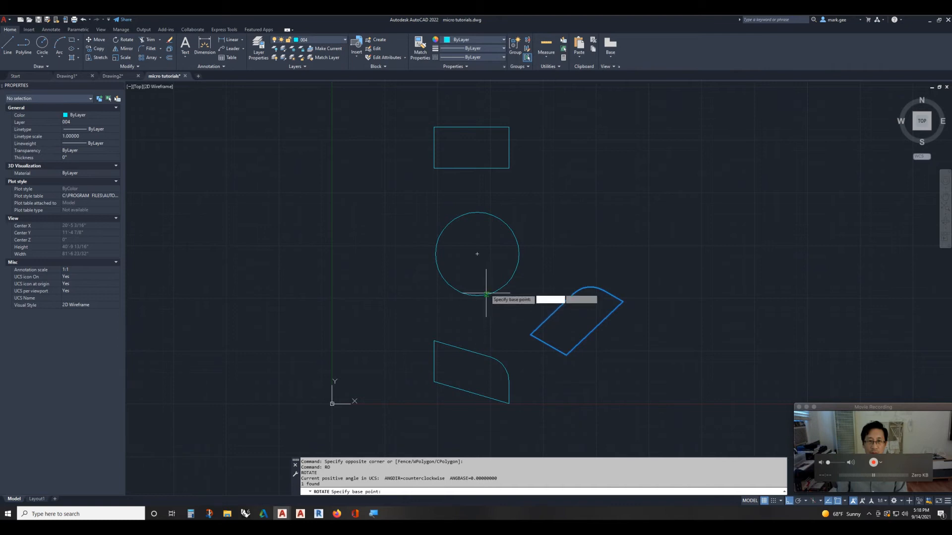
pyautogui.click(477, 253)
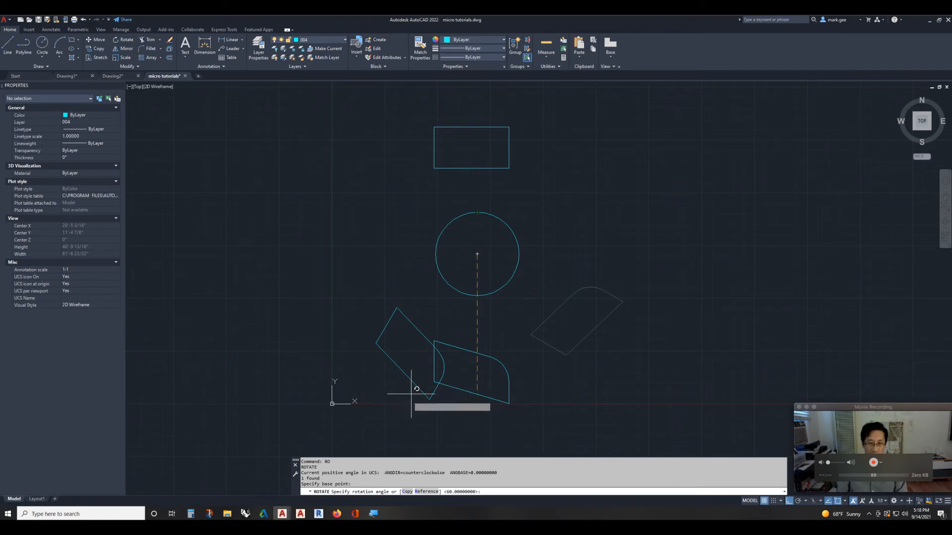
pyautogui.click(435, 493)
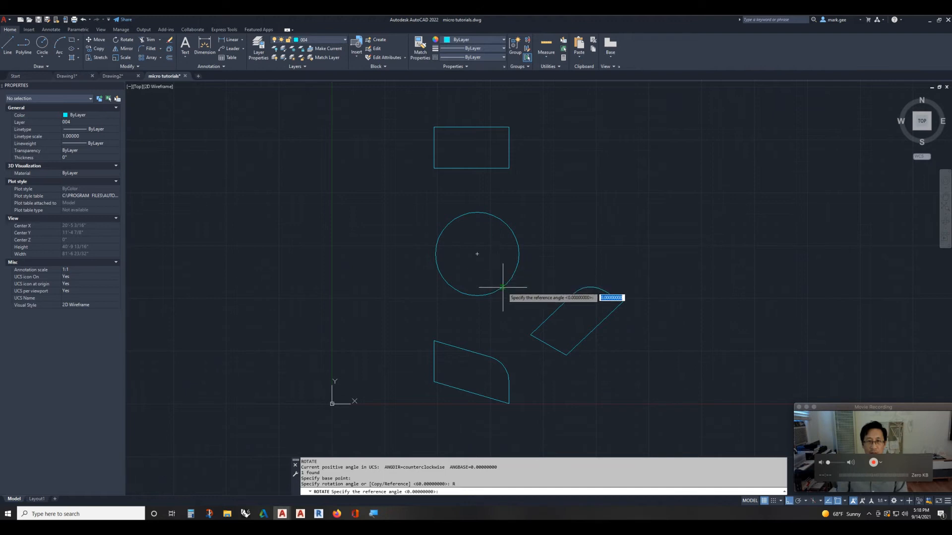
pyautogui.click(477, 254)
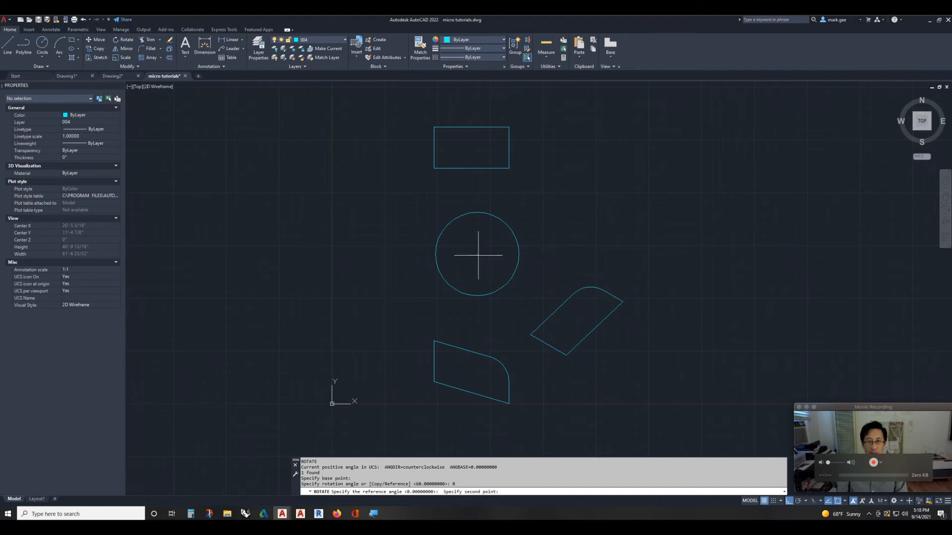
pyautogui.click(594, 329)
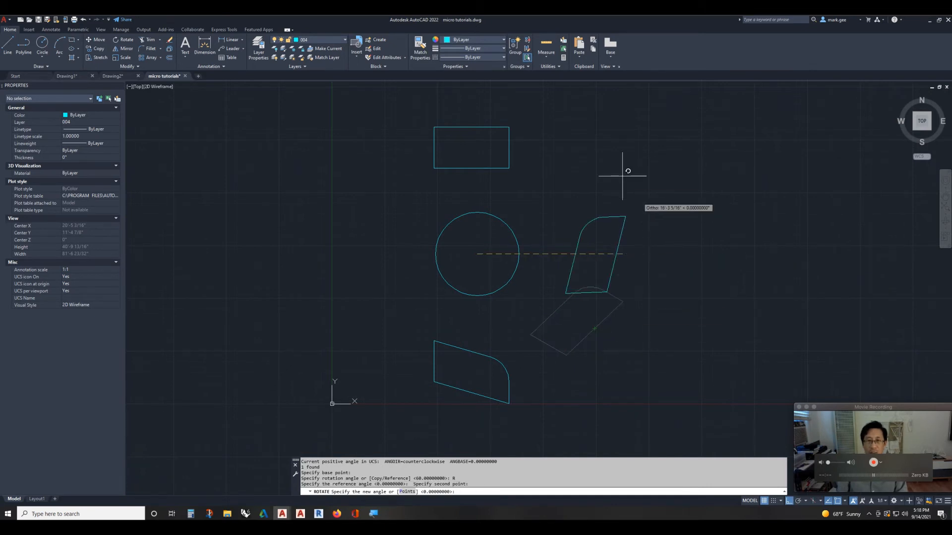
pyautogui.press('F8')
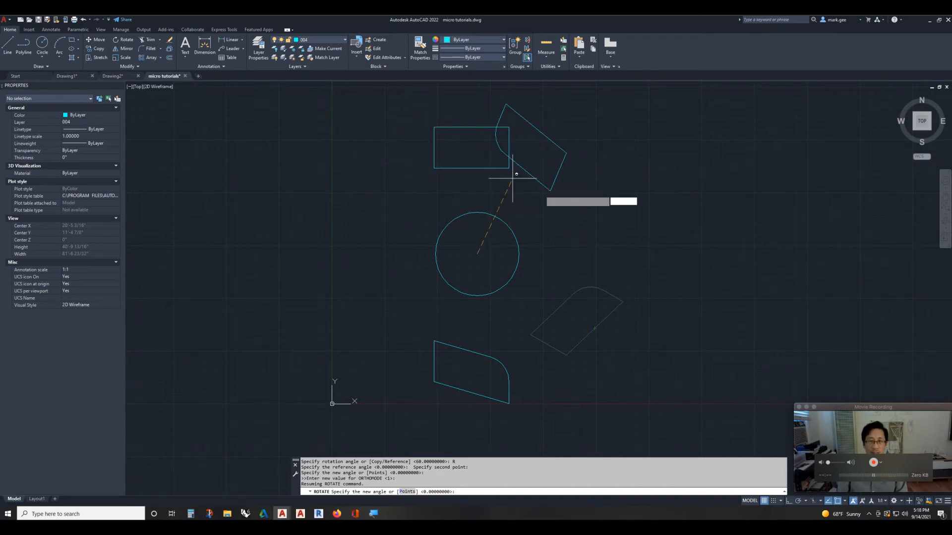
pyautogui.press('shift')
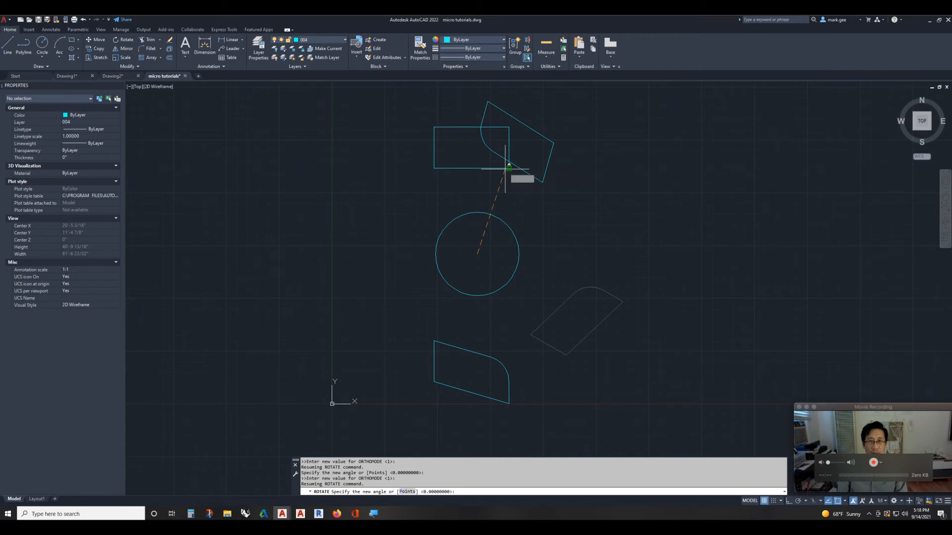
pyautogui.click(509, 166)
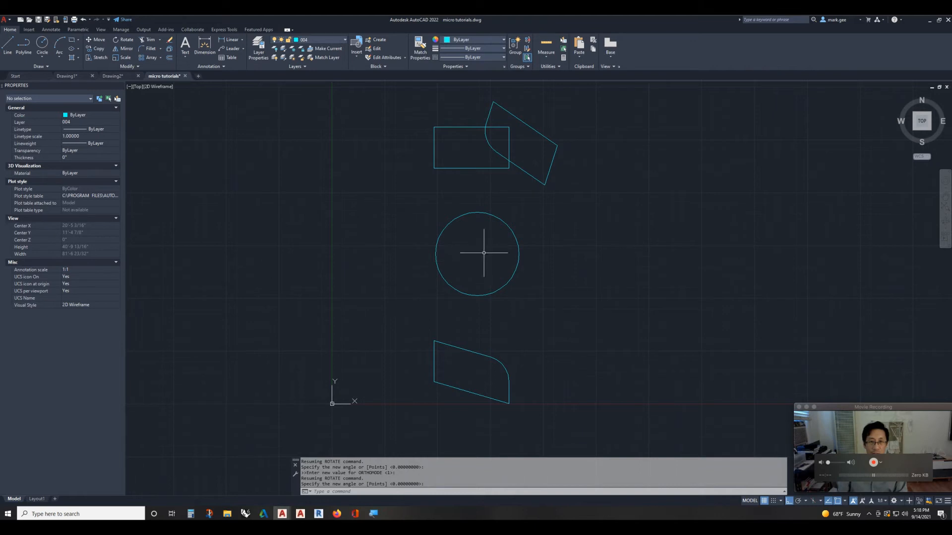
# Step: Draw a line from the circle's centre to the midpoint of the rotated parallelogram's outer long edge
pyautogui.write('l')
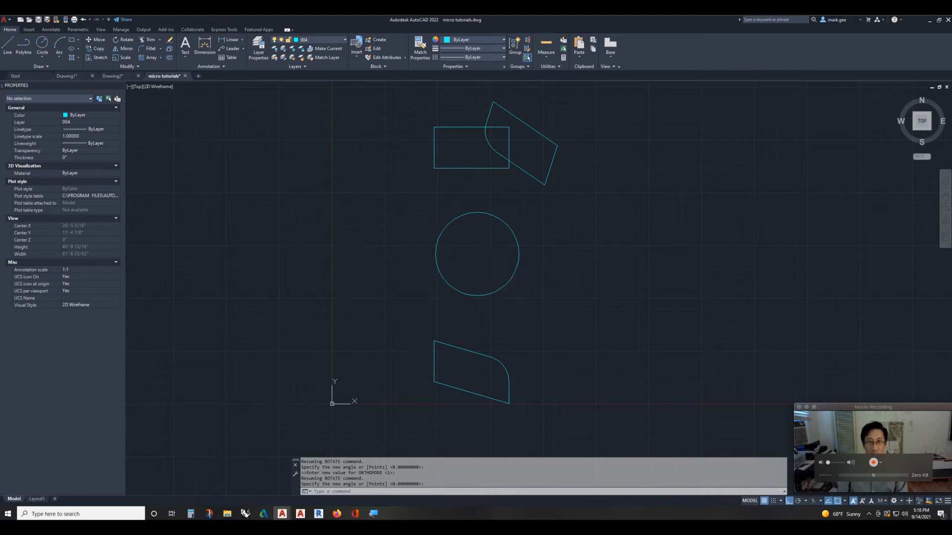
pyautogui.press('Return')
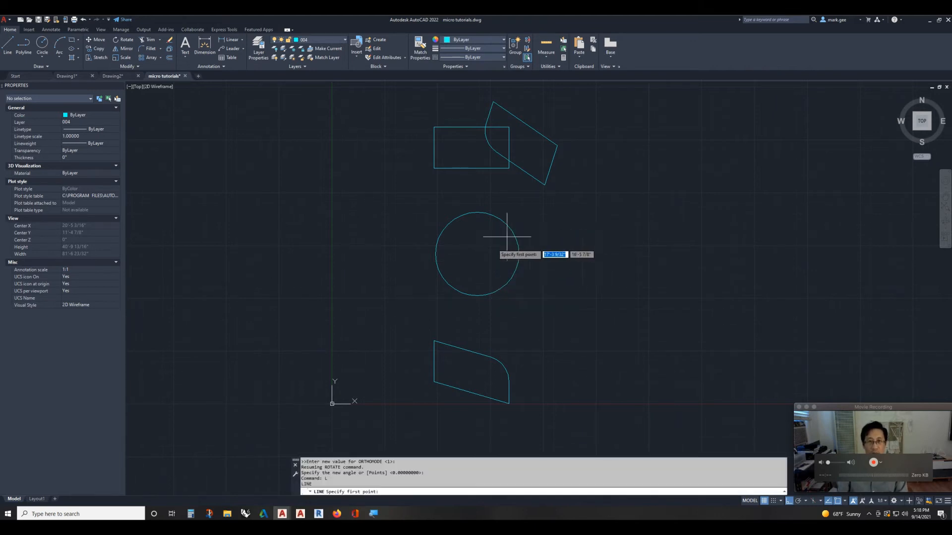
pyautogui.click(477, 254)
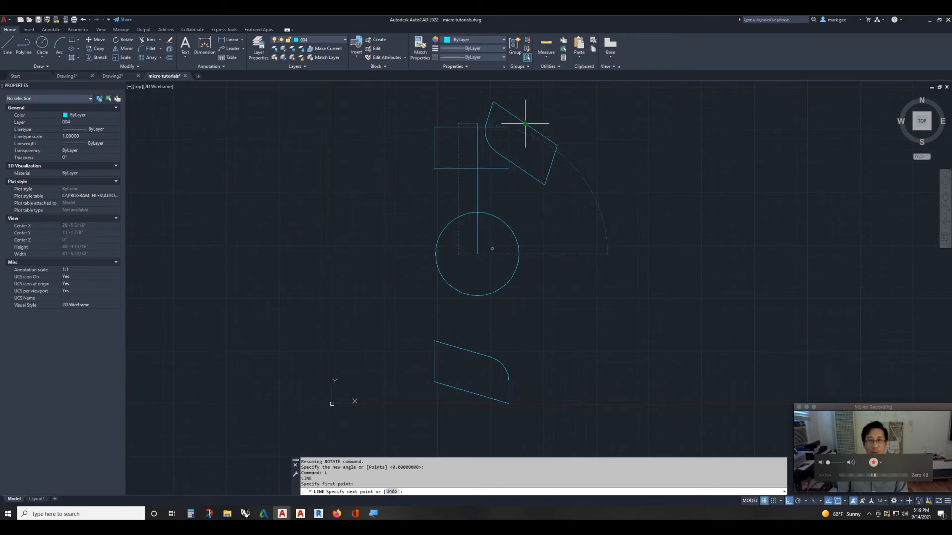
pyautogui.click(525, 124)
pyautogui.press('Return')
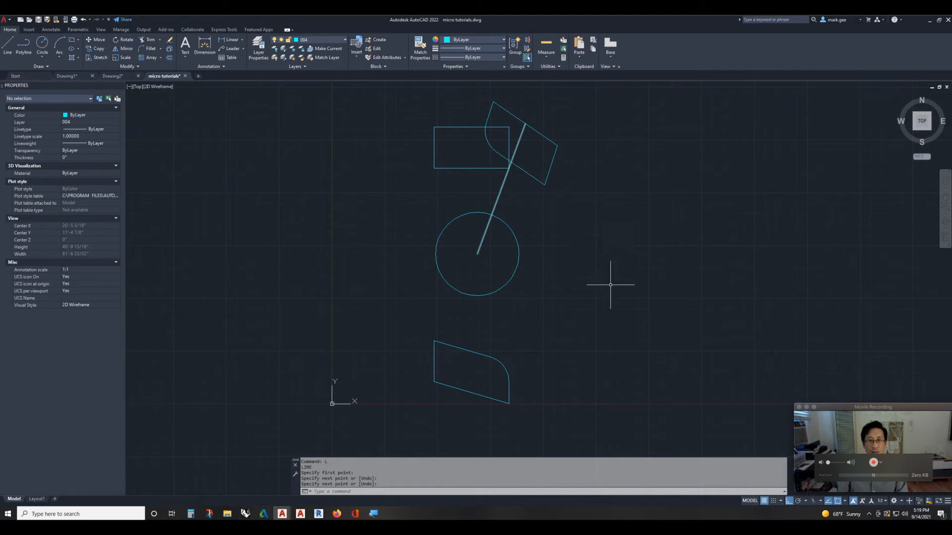
pyautogui.press('Escape')
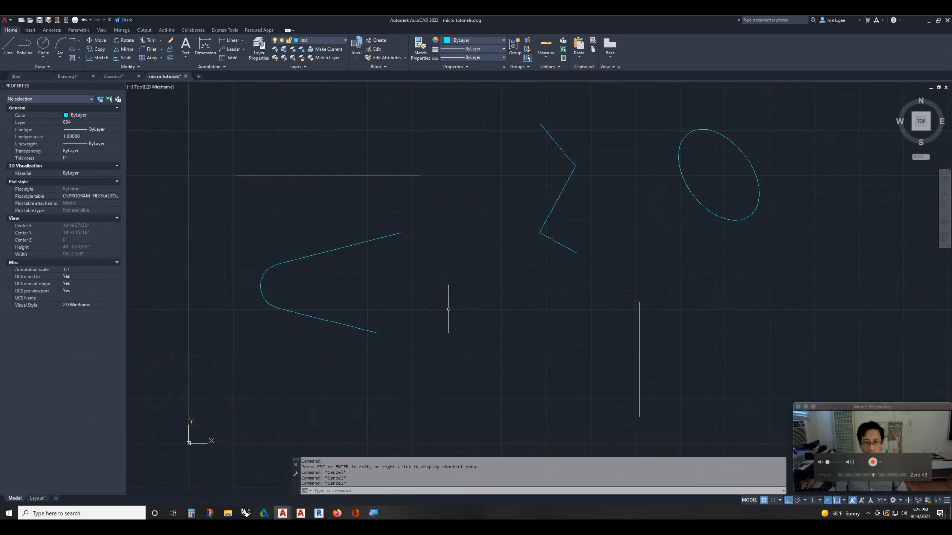
# Step: Try to stretch the horizontal line's right endpoint to the zigzag polyline using its grip
pyautogui.click(399, 174)
pyautogui.click(330, 204)
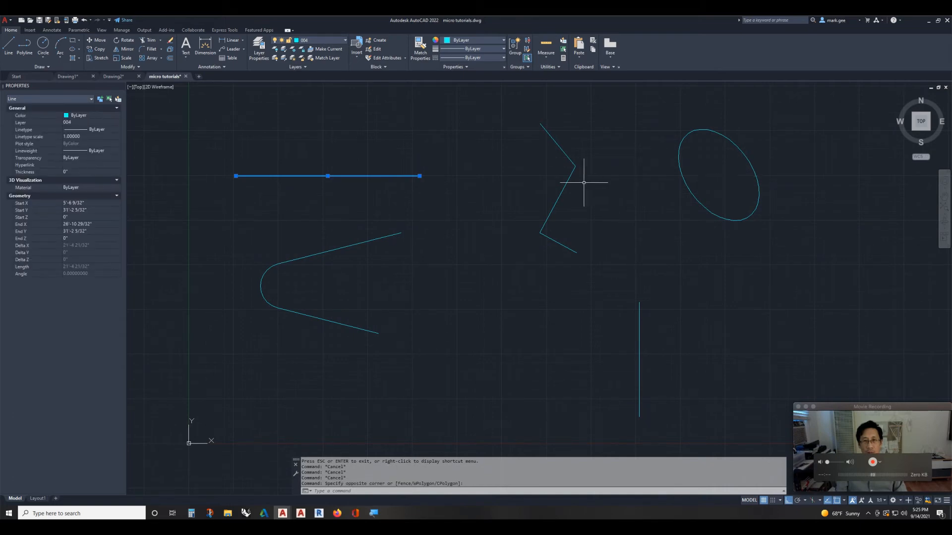
pyautogui.click(420, 177)
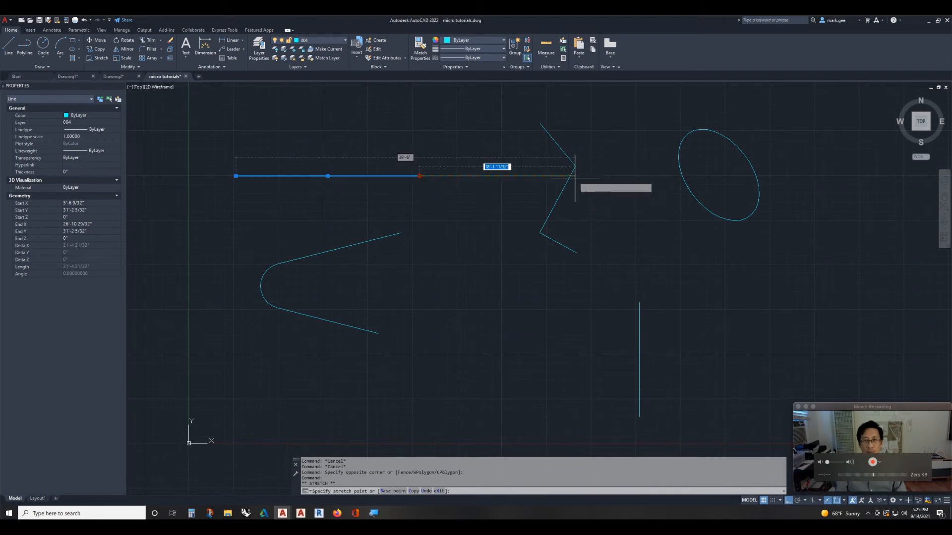
pyautogui.scroll(2, 570, 179)
pyautogui.scroll(4, 576, 178)
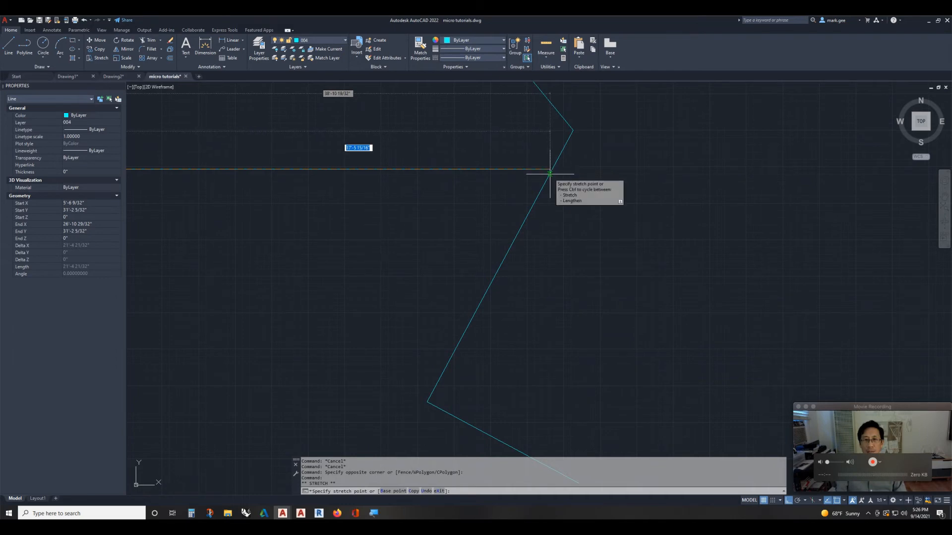
pyautogui.scroll(-4, 552, 169)
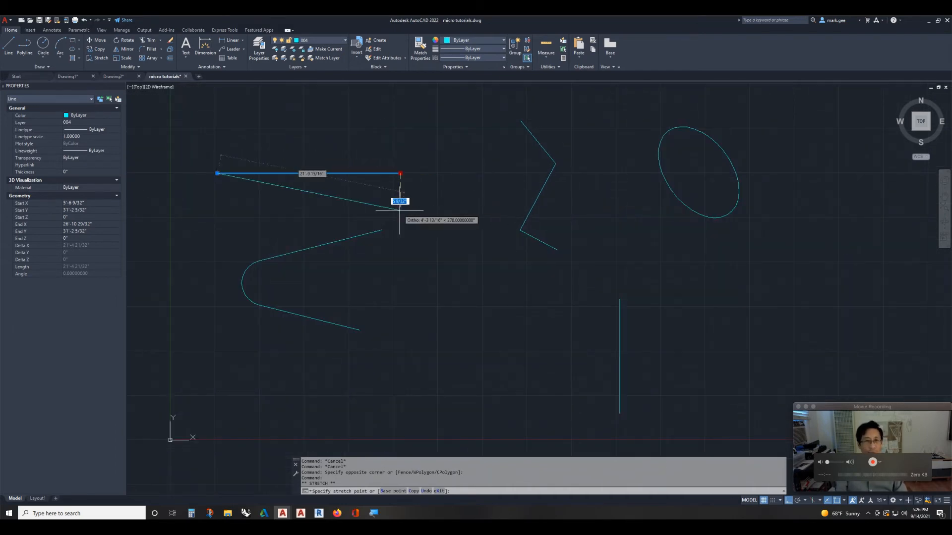
pyautogui.press('Escape')
pyautogui.press('Escape')
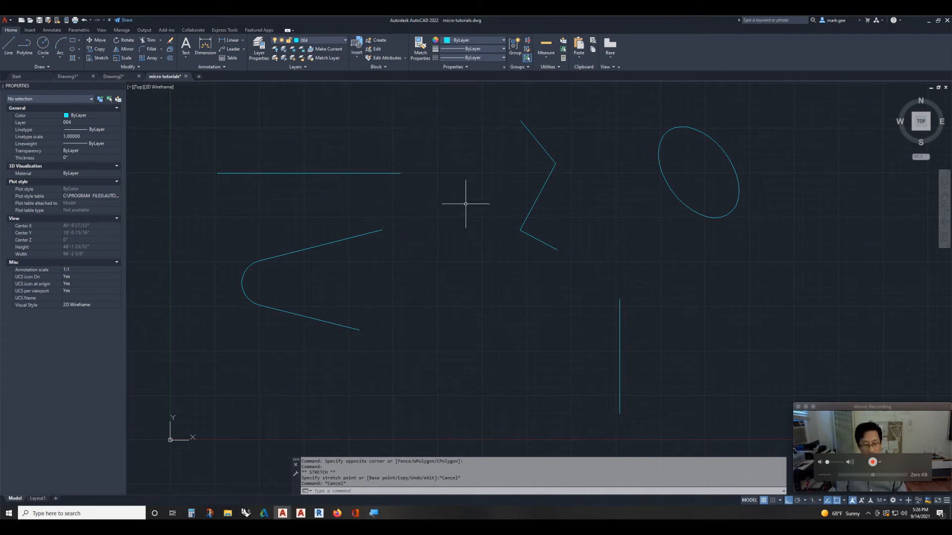
# Step: Extend the horizontal line's right end to the zigzag polyline, on to the ellipse's near side and across to its far side
pyautogui.write('EX')
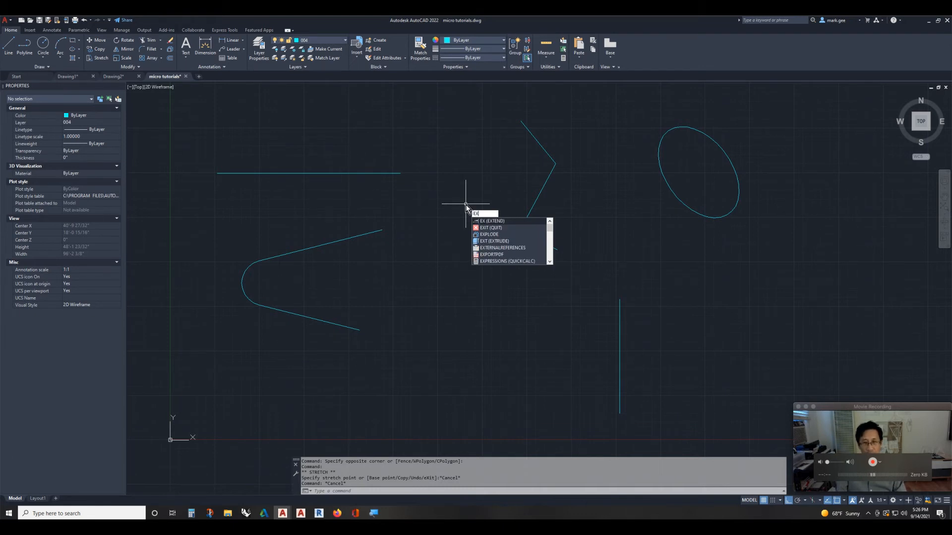
pyautogui.press('Return')
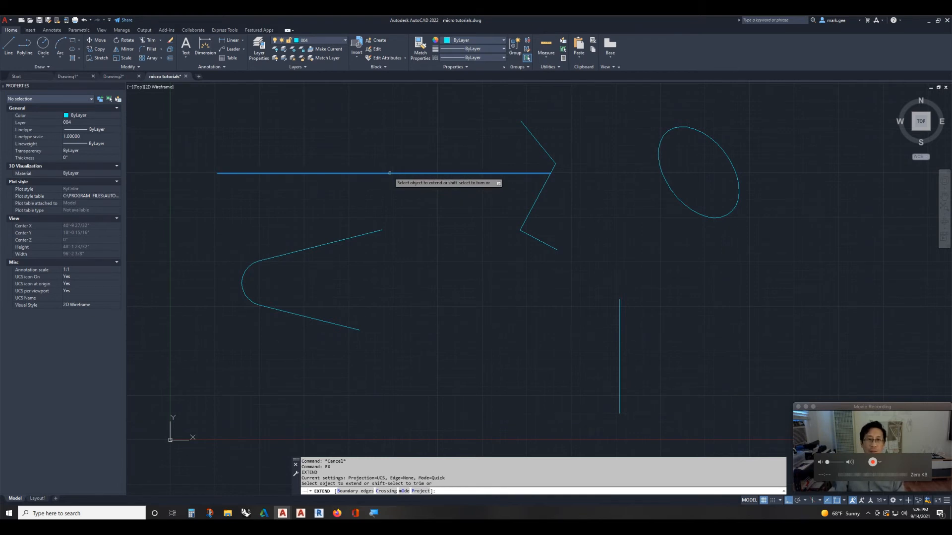
pyautogui.click(390, 173)
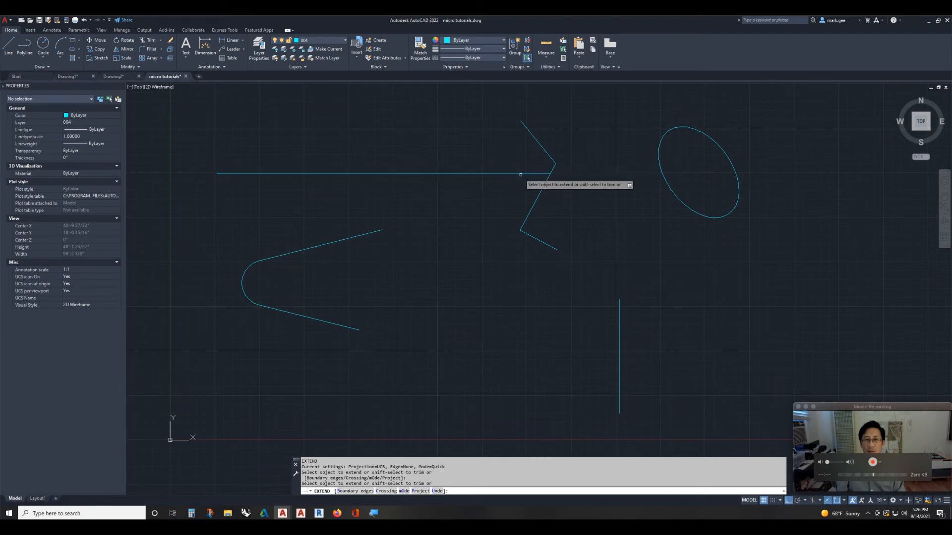
pyautogui.click(523, 173)
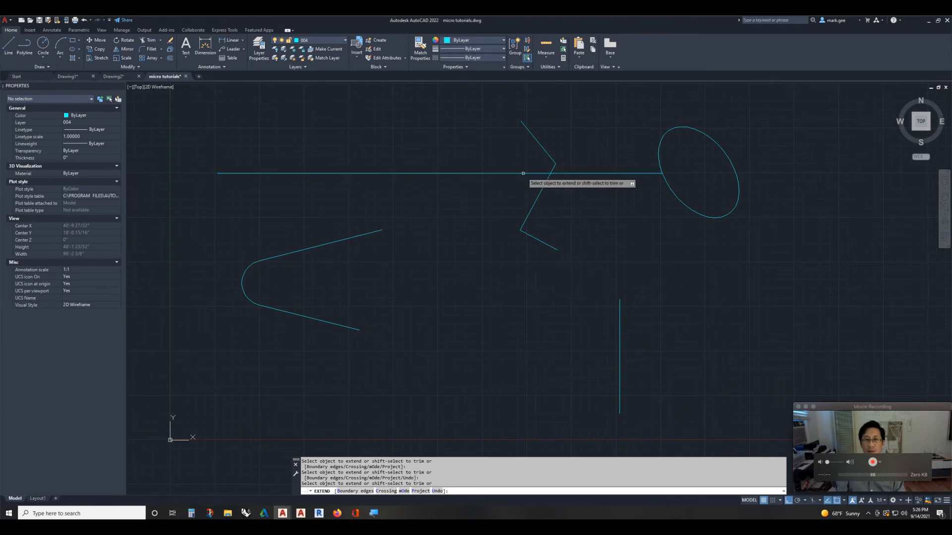
pyautogui.click(621, 174)
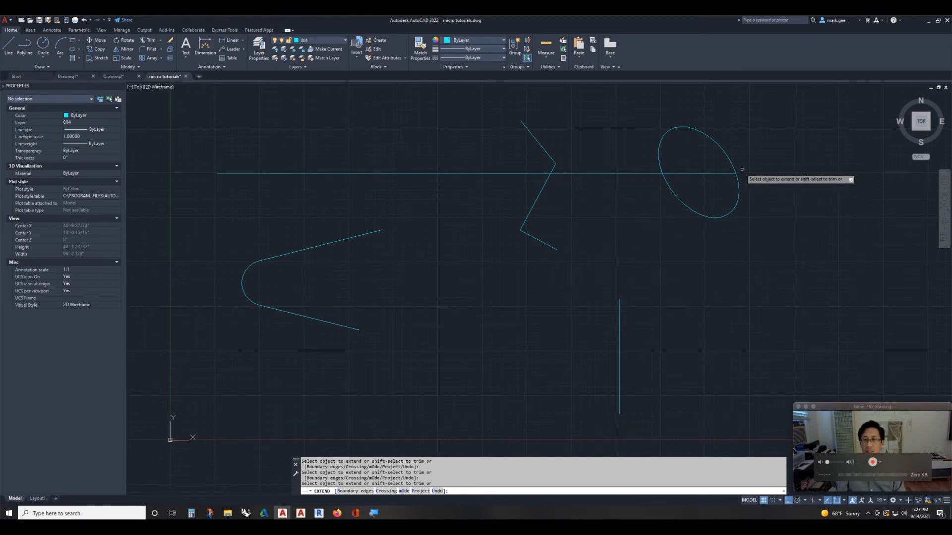
pyautogui.press('Return')
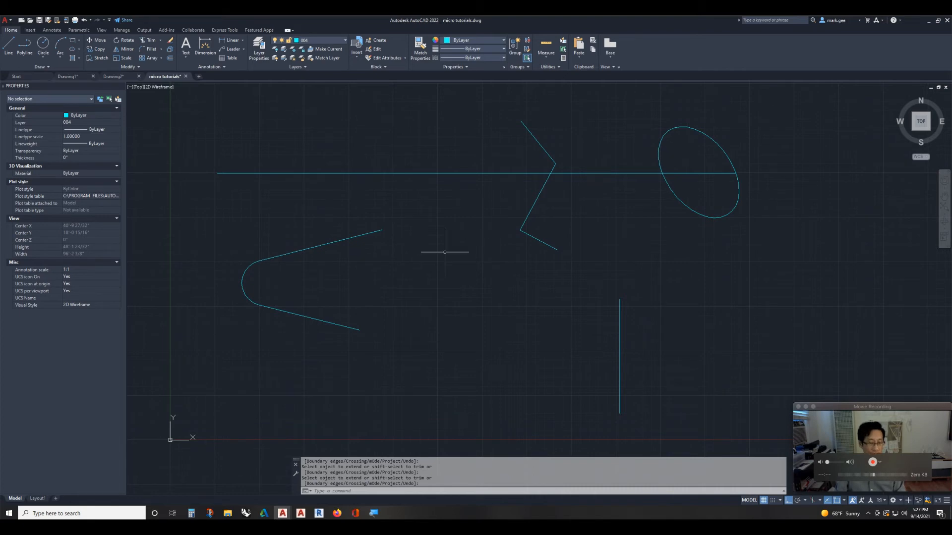
# Step: Undo the extension of the horizontal line
pyautogui.hotkey('ctrl', 'z')
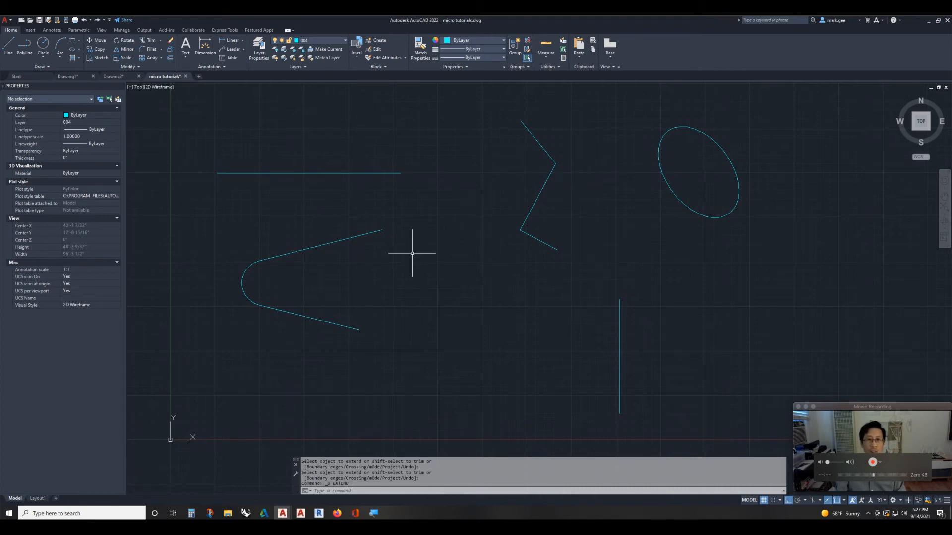
pyautogui.press('Escape')
pyautogui.press('Escape')
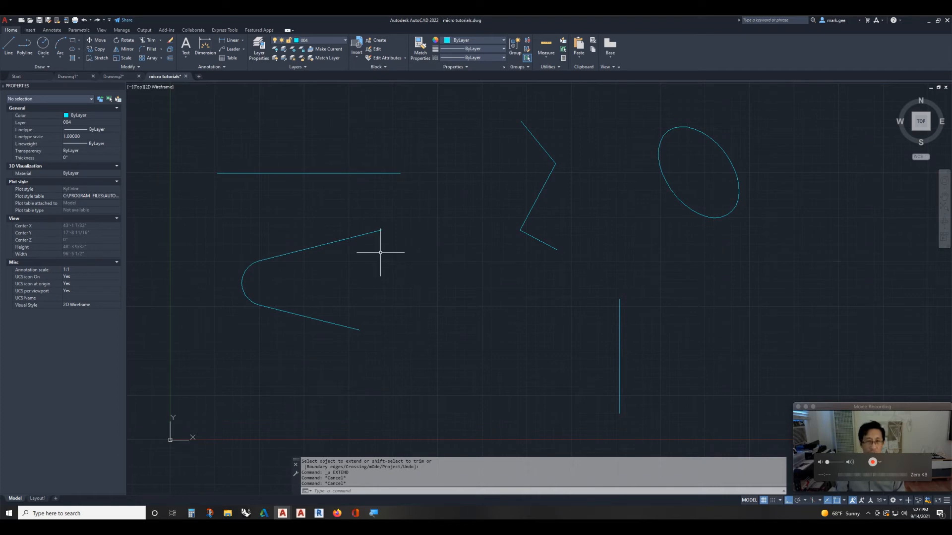
pyautogui.click(346, 168)
pyautogui.click(264, 196)
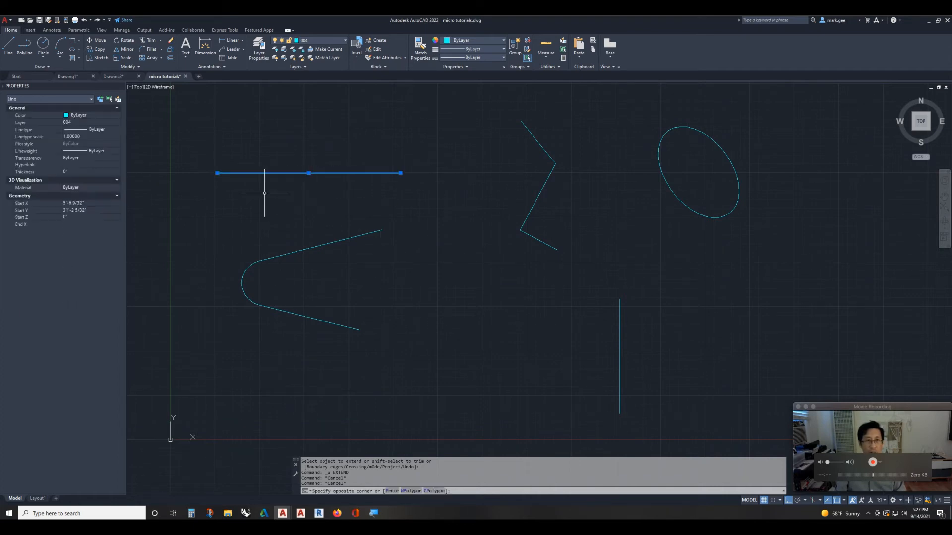
pyautogui.press('Escape')
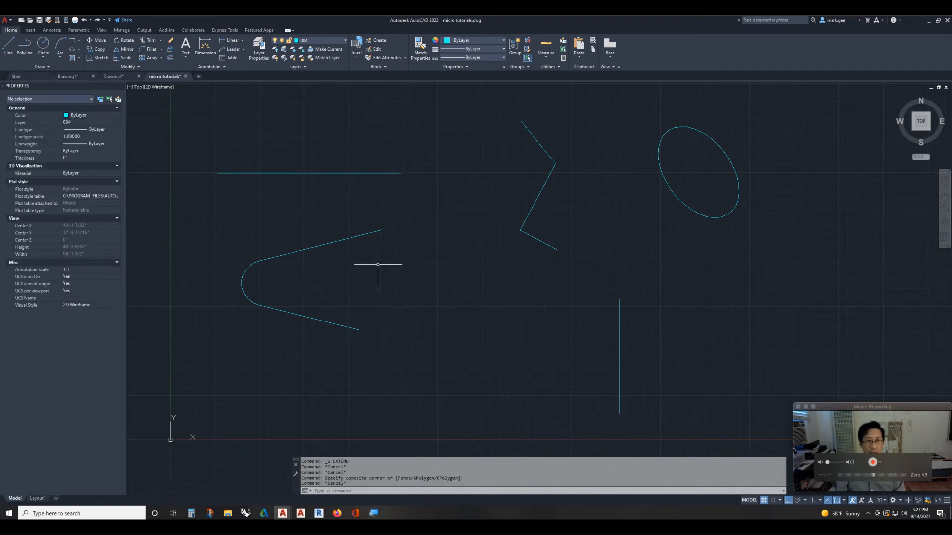
pyautogui.click(378, 264)
pyautogui.click(326, 214)
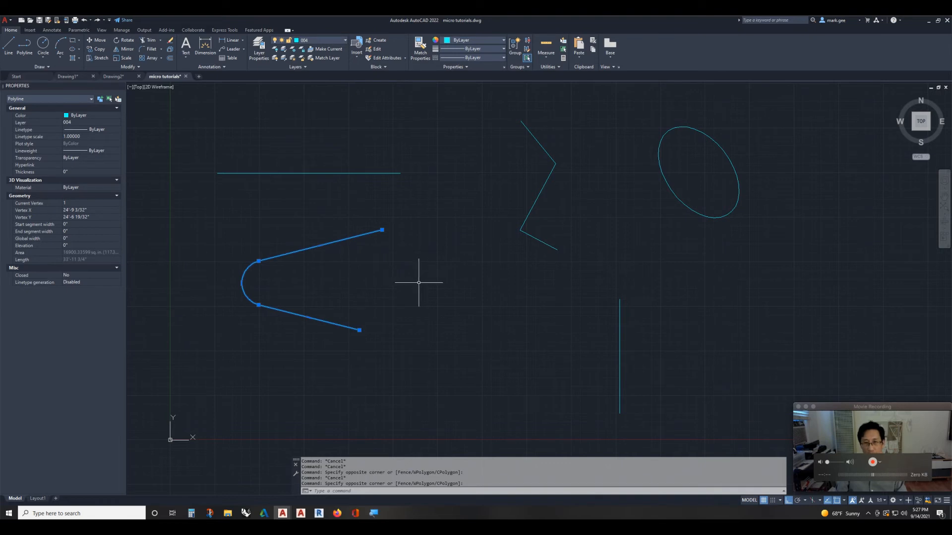
pyautogui.press('Escape')
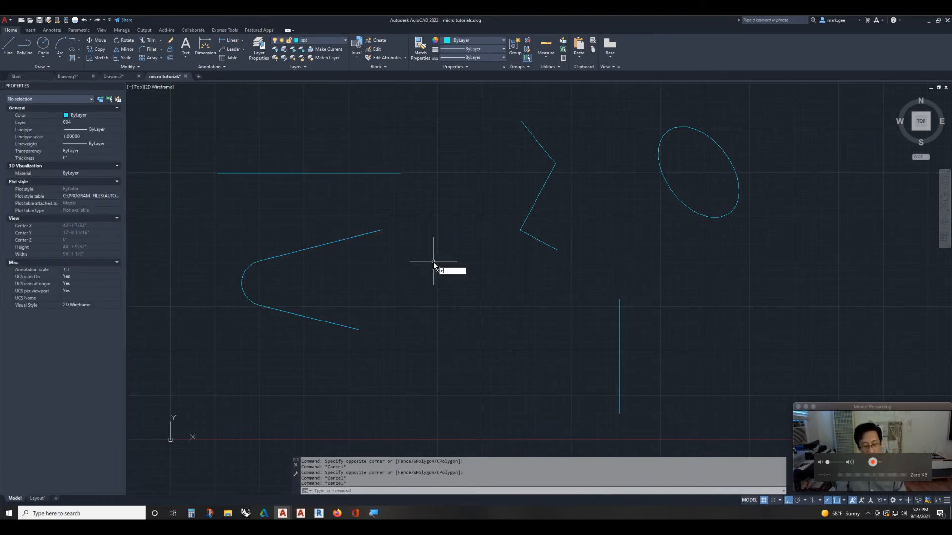
# Step: Extend the upper leg of the rounded V-shaped polyline to the zigzag polyline
pyautogui.write('x')
pyautogui.press('Return')
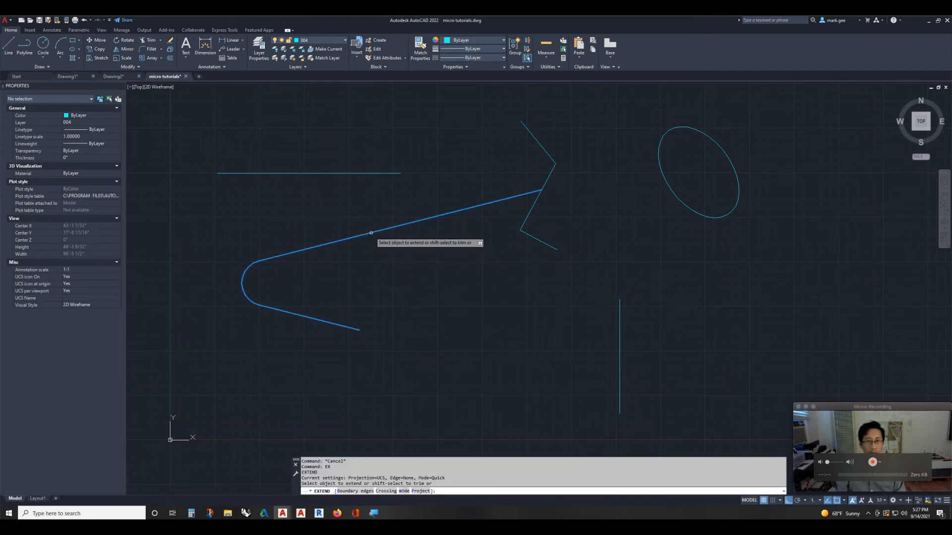
pyautogui.click(371, 232)
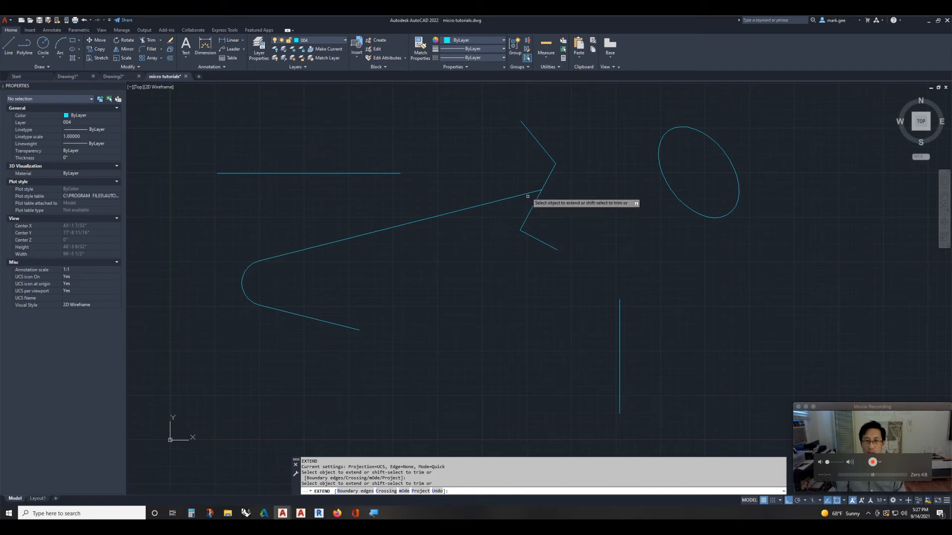
# Step: Extend the rounded V-shaped polyline's upper leg across to the ellipse's far side and its lower leg to the vertical line
pyautogui.click(527, 193)
pyautogui.click(563, 186)
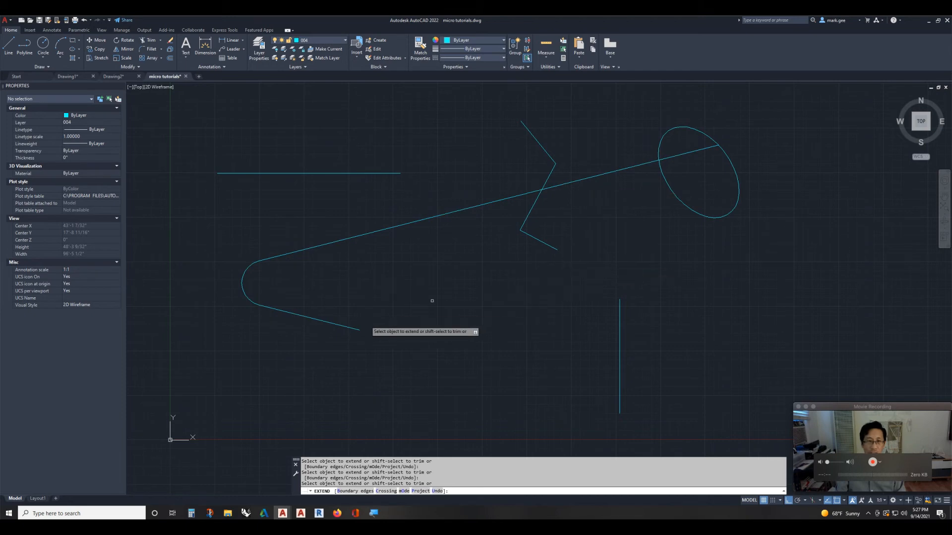
pyautogui.click(353, 328)
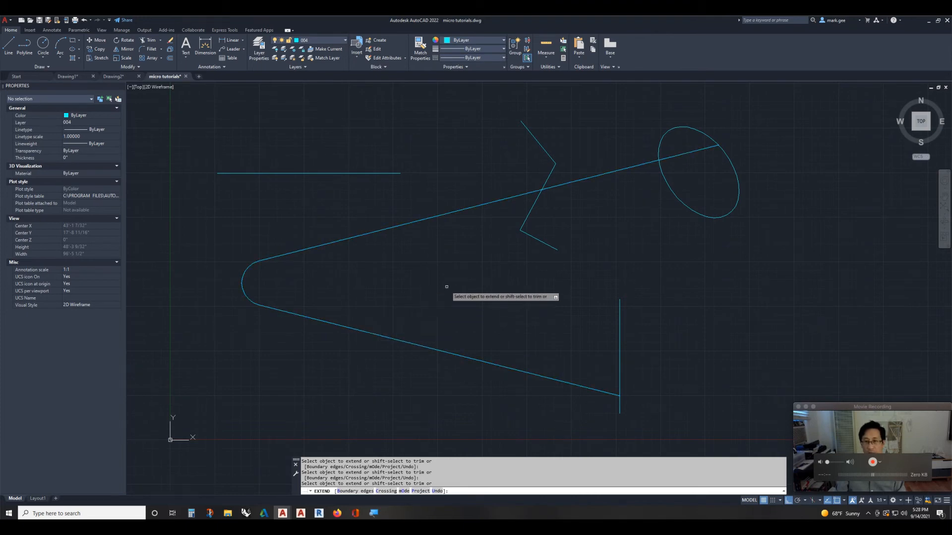
pyautogui.press('Escape')
pyautogui.press('Escape')
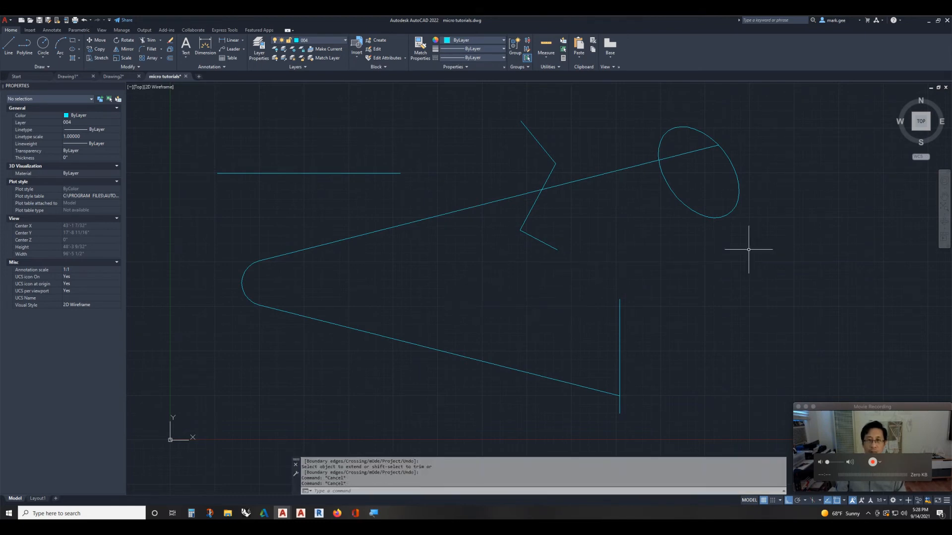
pyautogui.write('ex')
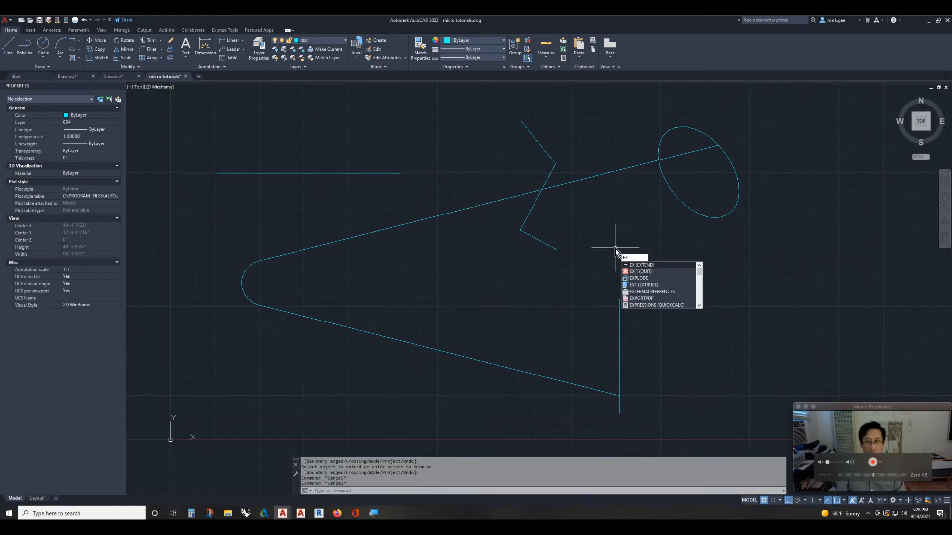
pyautogui.press('Return')
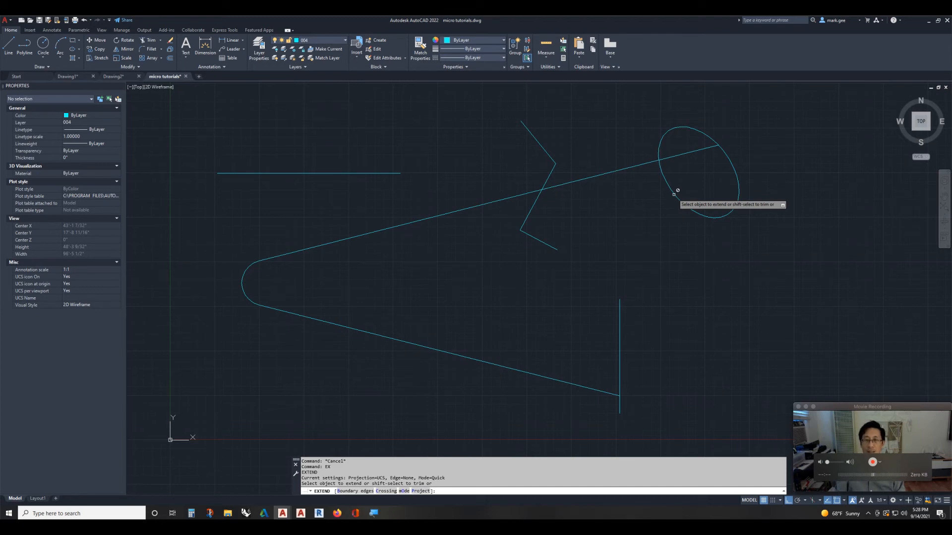
pyautogui.click(664, 266)
pyautogui.press('Escape')
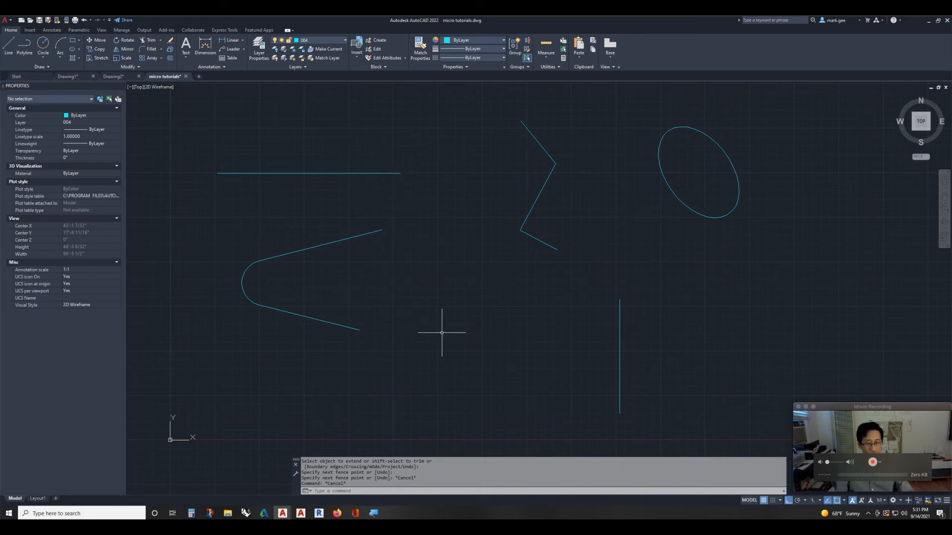
# Step: Use Extend with a fence to bring the horizontal line and upper leg to the zigzag polyline and the lower leg to the vertical line
pyautogui.write('EX')
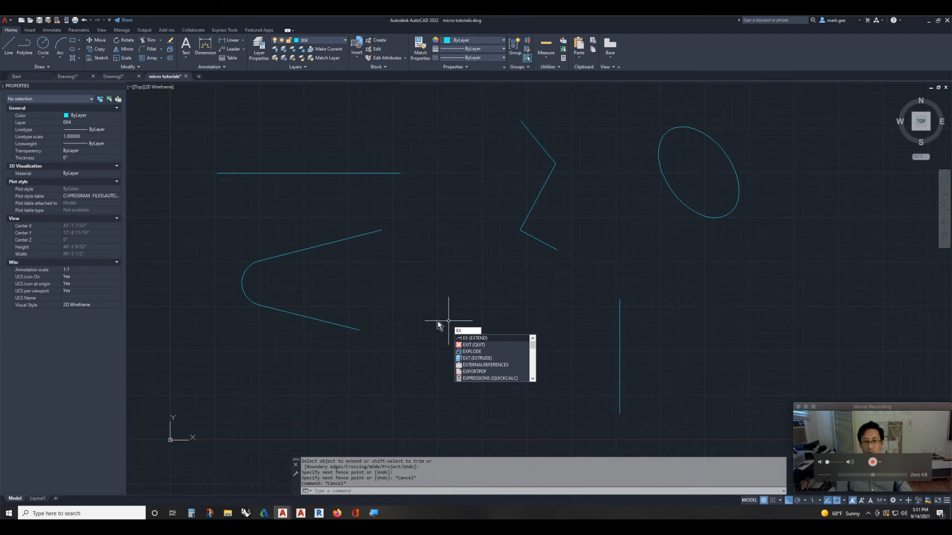
pyautogui.press('Return')
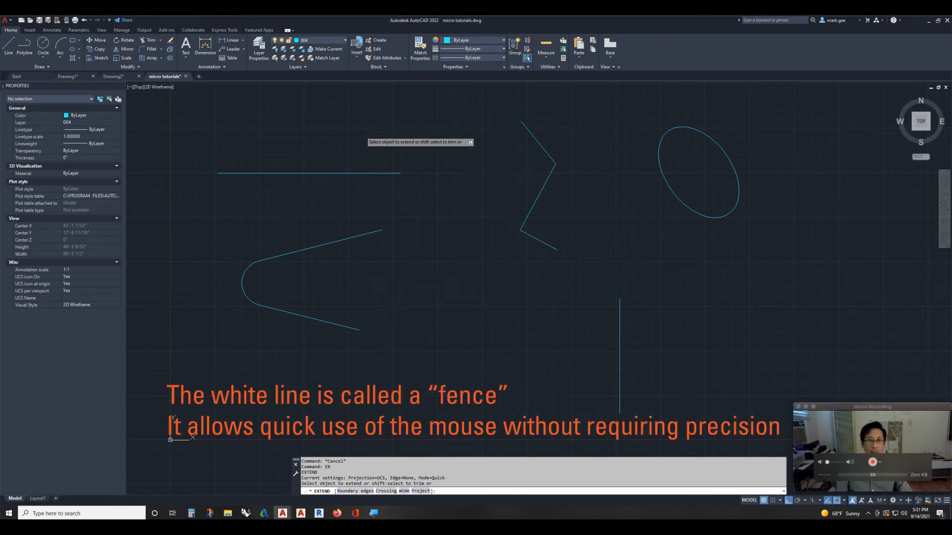
pyautogui.click(361, 132)
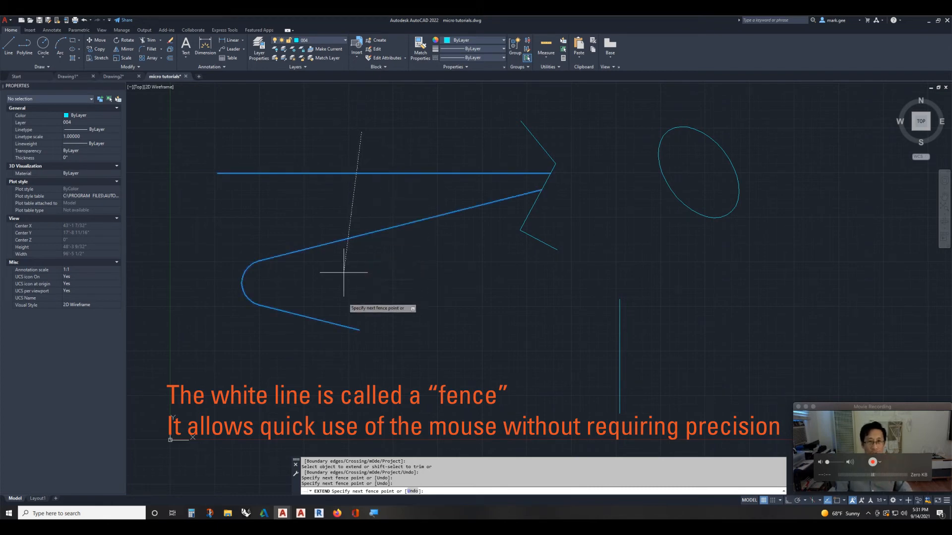
pyautogui.click(339, 381)
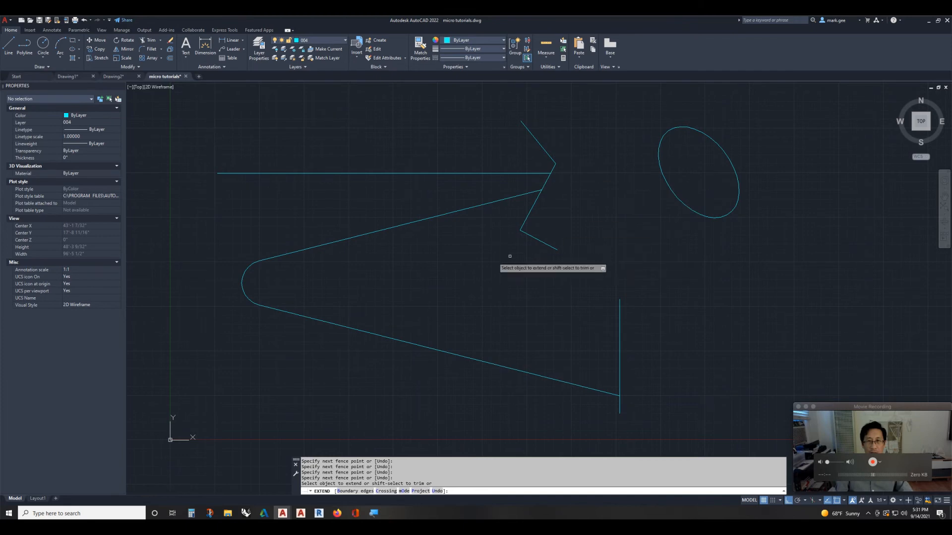
# Step: Extend the V-shaped polyline's upper leg and the horizontal line to the ellipse's near side with fence selections
pyautogui.click(499, 219)
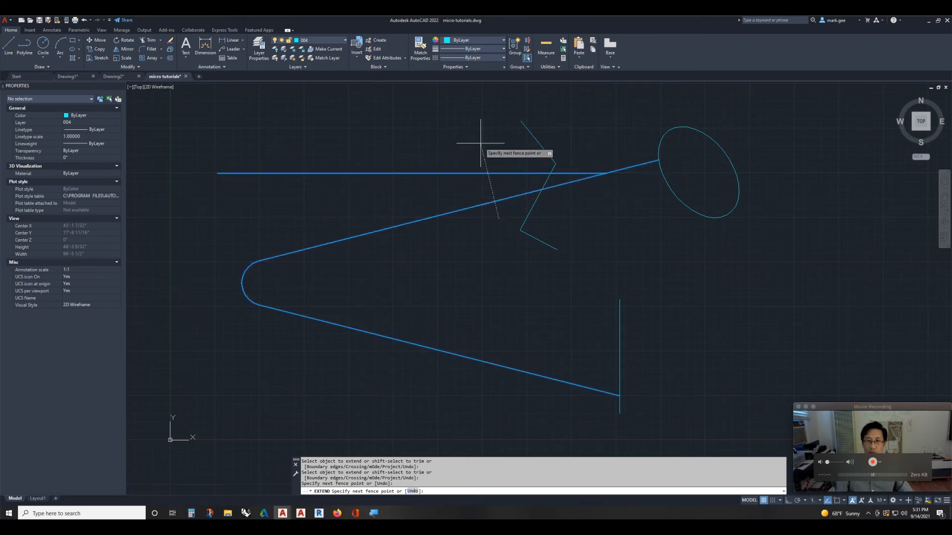
pyautogui.click(495, 140)
pyautogui.press('Return')
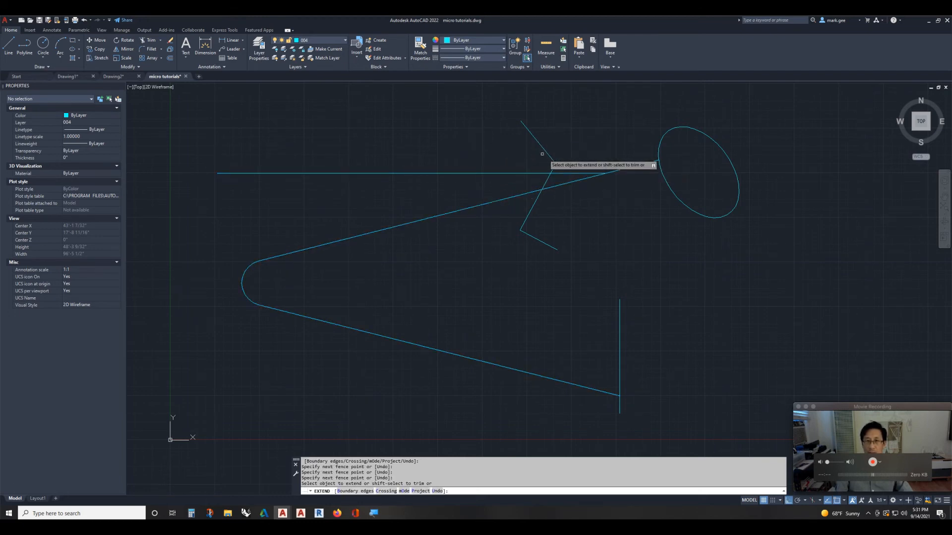
pyautogui.click(589, 157)
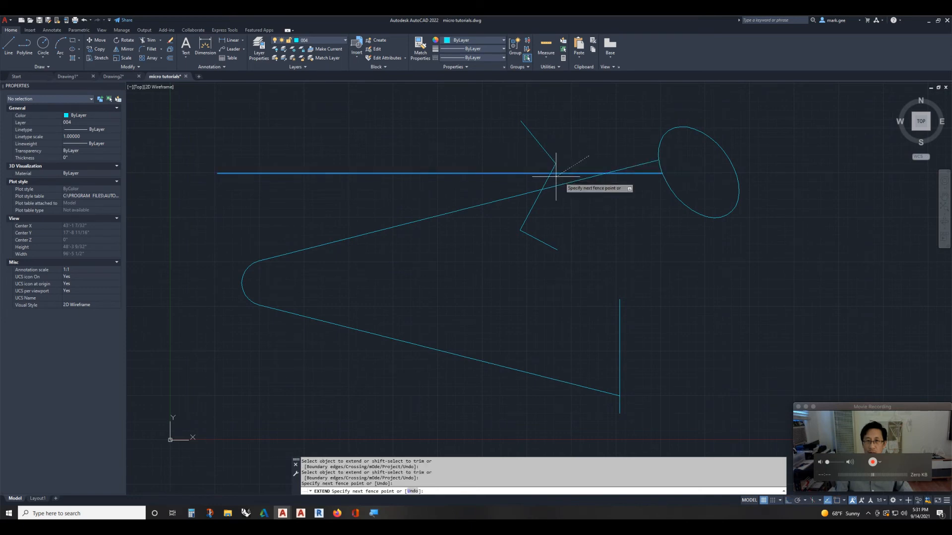
pyautogui.click(560, 178)
pyautogui.press('Return')
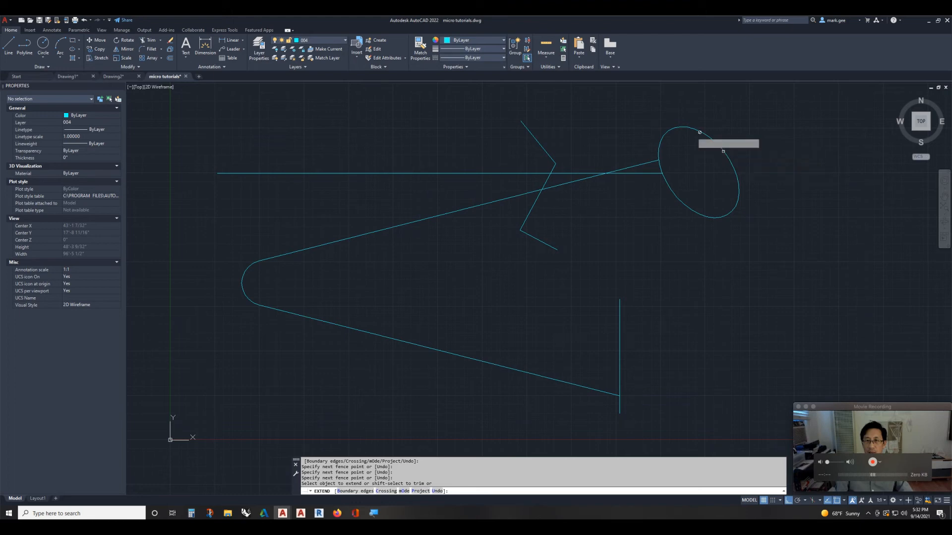
# Step: Extend both lines across the ellipse to its far side with one fence
pyautogui.click(639, 193)
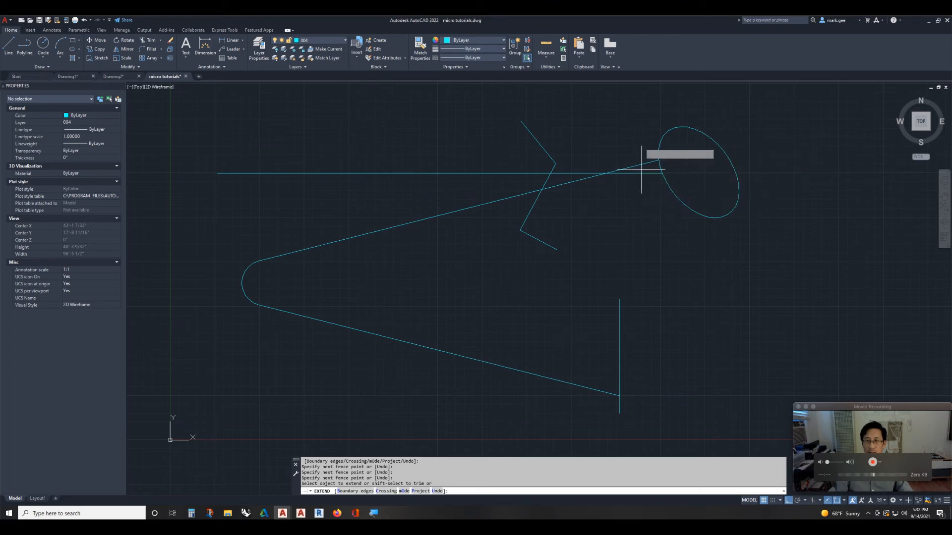
pyautogui.click(638, 120)
pyautogui.press('Return')
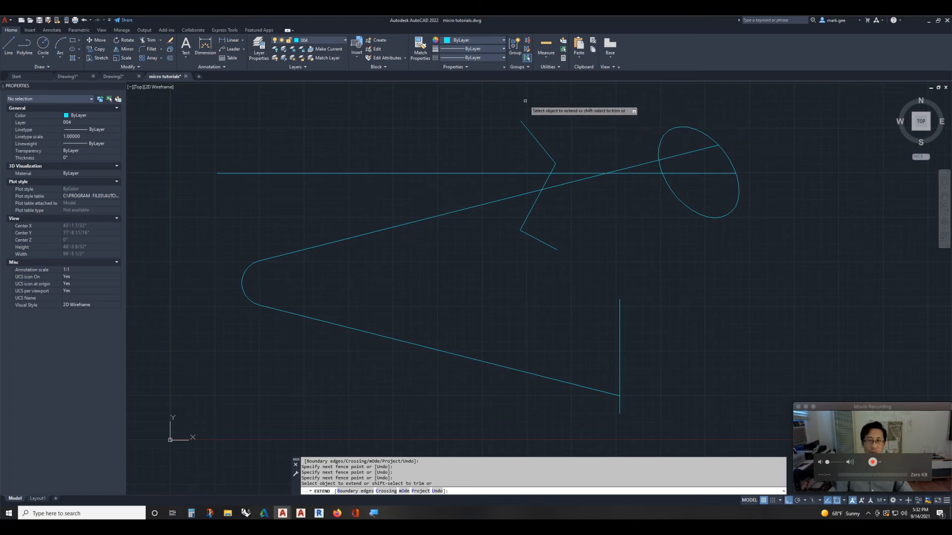
pyautogui.press('Return')
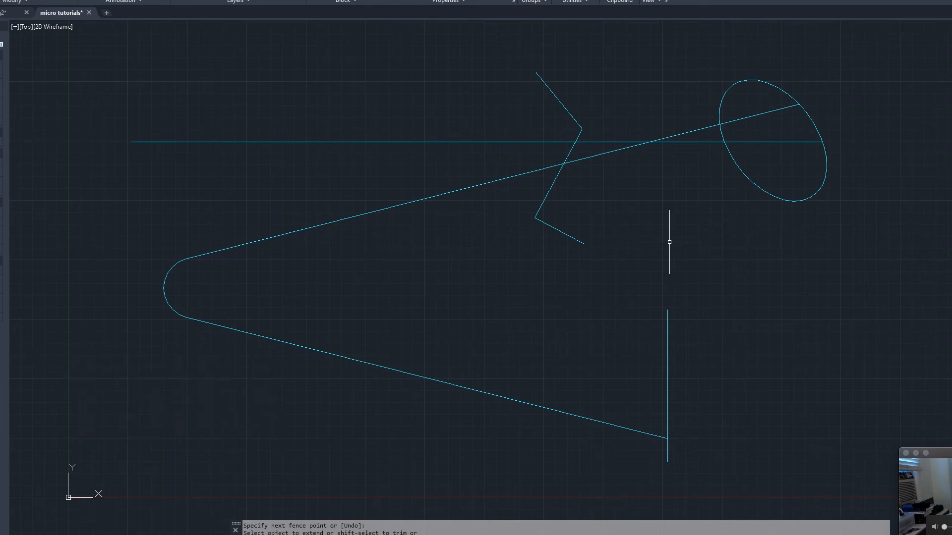
# Step: Trim the horizontal line and the upper leg between their crossing point and the ellipse using a fence
pyautogui.write('r')
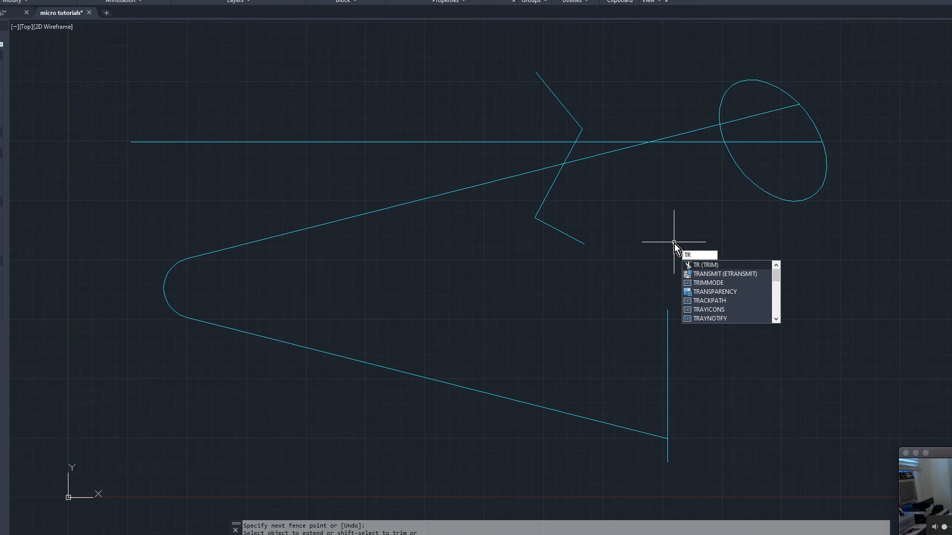
pyautogui.press('Return')
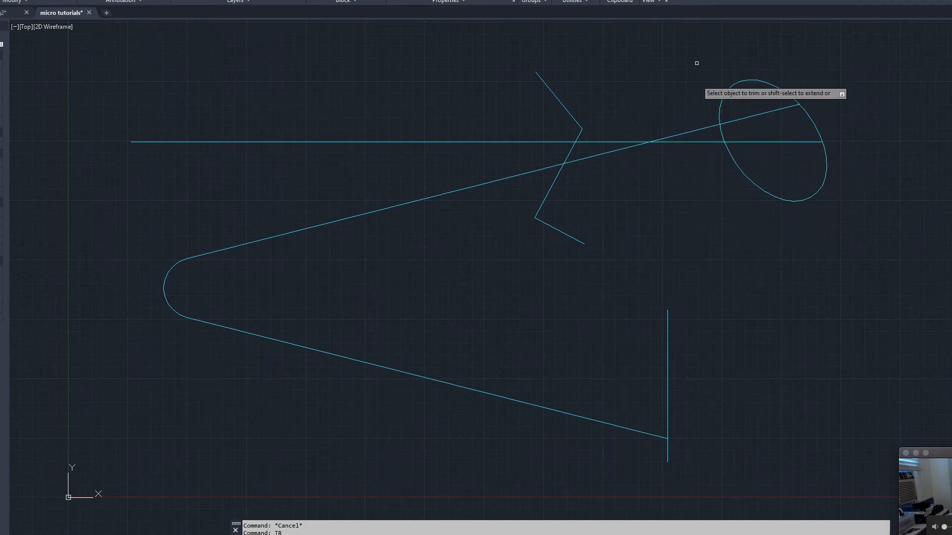
pyautogui.moveTo(697, 64); pyautogui.dragTo(693, 226)
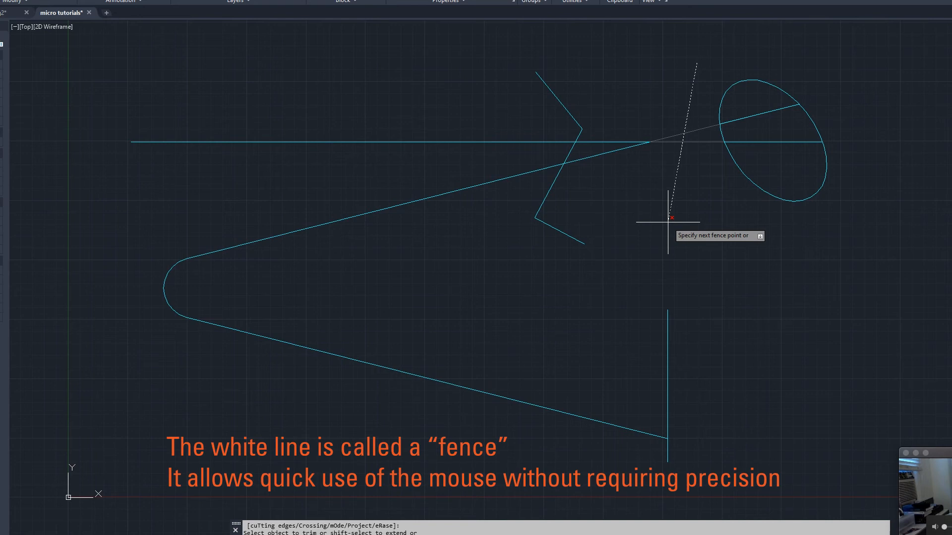
pyautogui.press('Return')
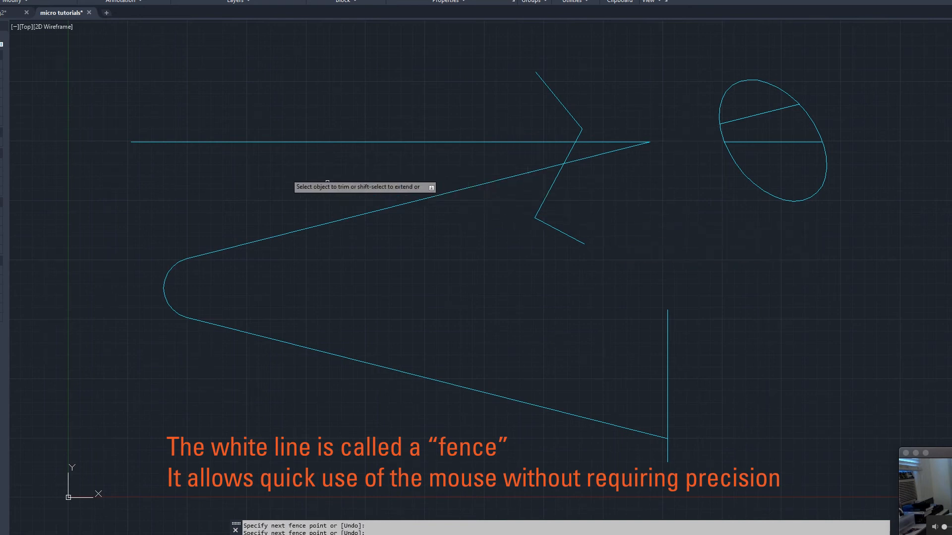
# Step: Trim away the part of the horizontal line lying left of the zigzag polyline using a fence
pyautogui.click(254, 160)
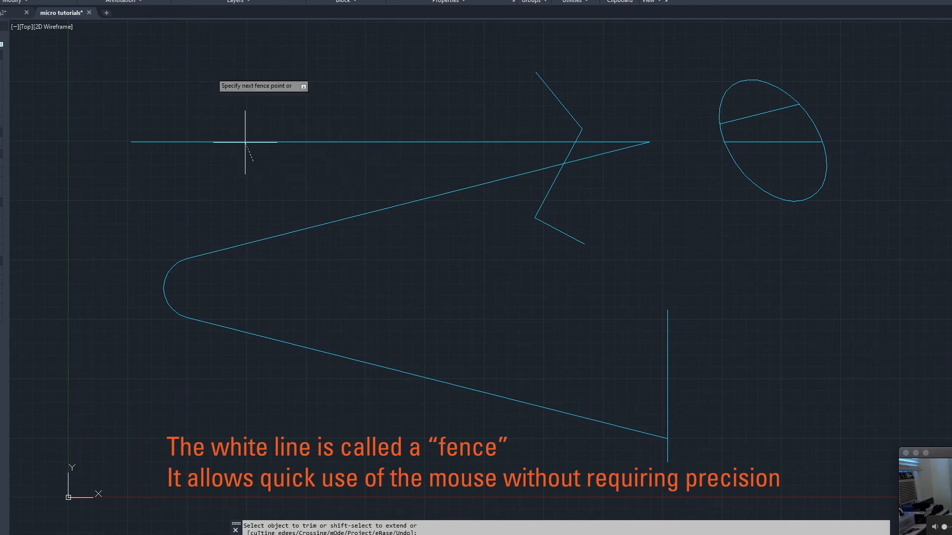
pyautogui.click(212, 73)
pyautogui.press('Return')
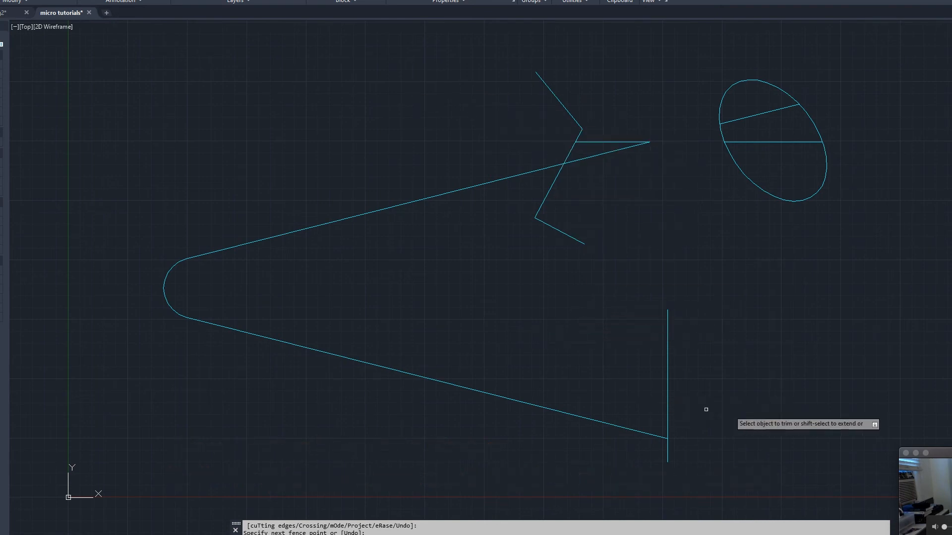
# Step: Trim the vertical line above the V-shaped polyline's lower leg, and trim that leg back to the rounded bend
pyautogui.click(617, 347)
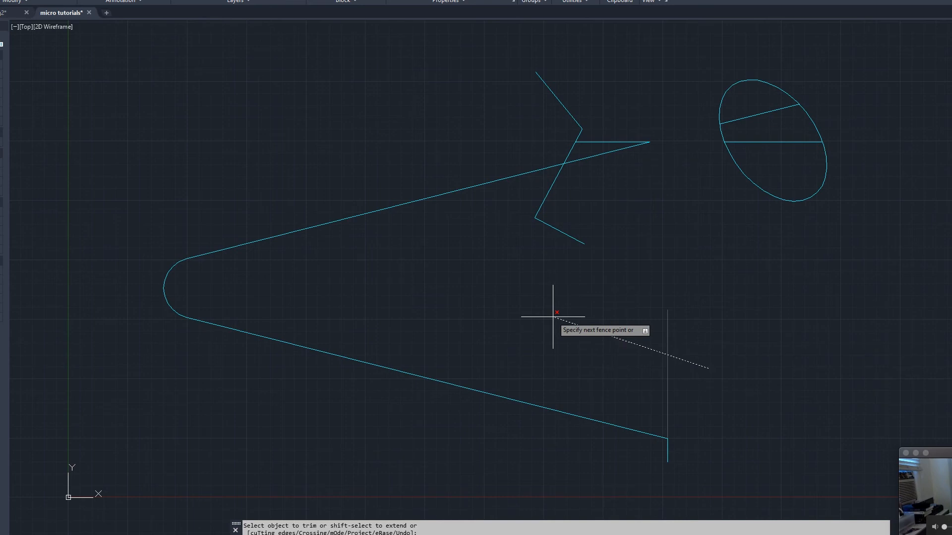
pyautogui.press('Return')
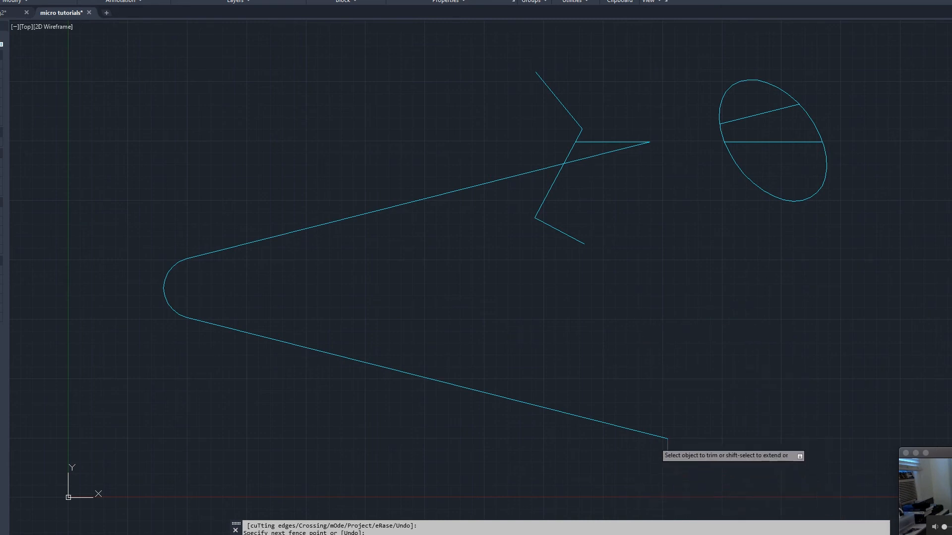
pyautogui.click(645, 434)
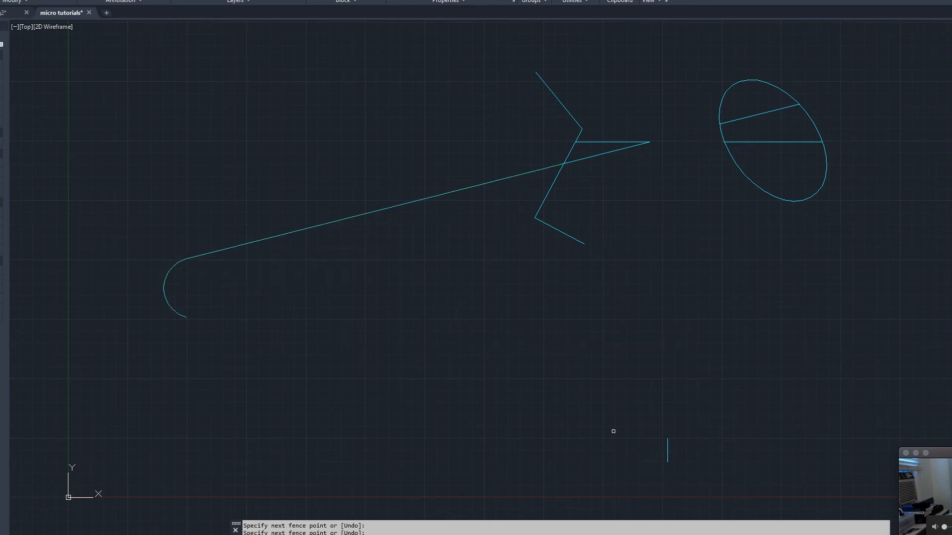
pyautogui.press('Escape')
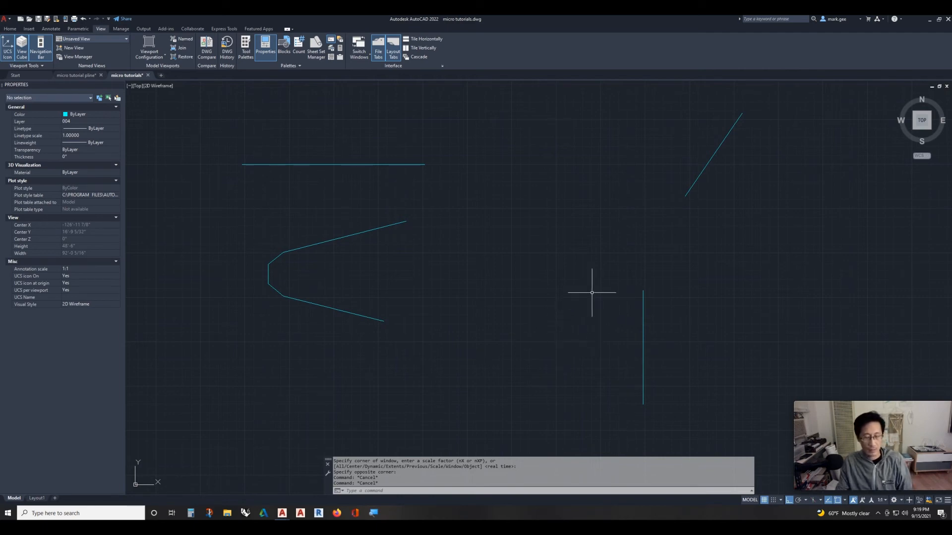
# Step: Fillet the vertical line's upper end and the horizontal line's right end into a sharp corner
pyautogui.write('F')
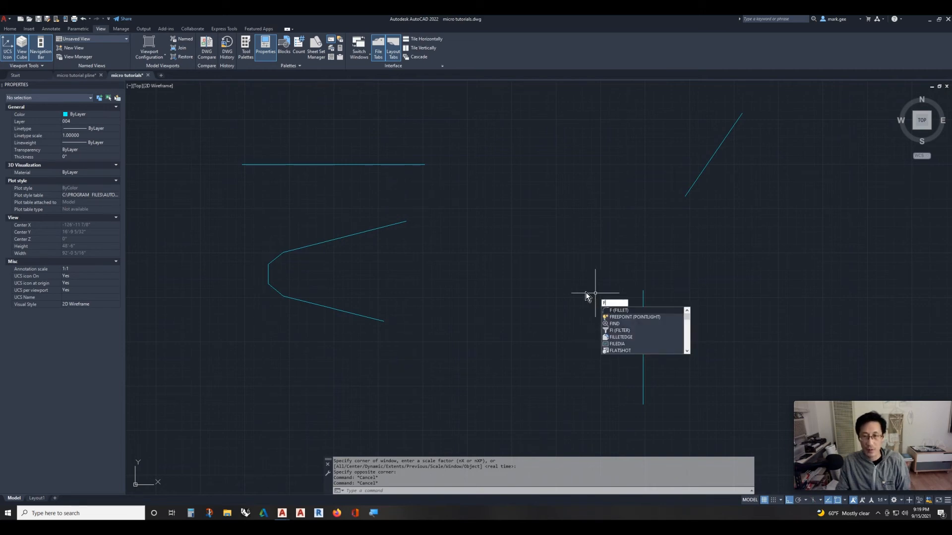
pyautogui.press('Return')
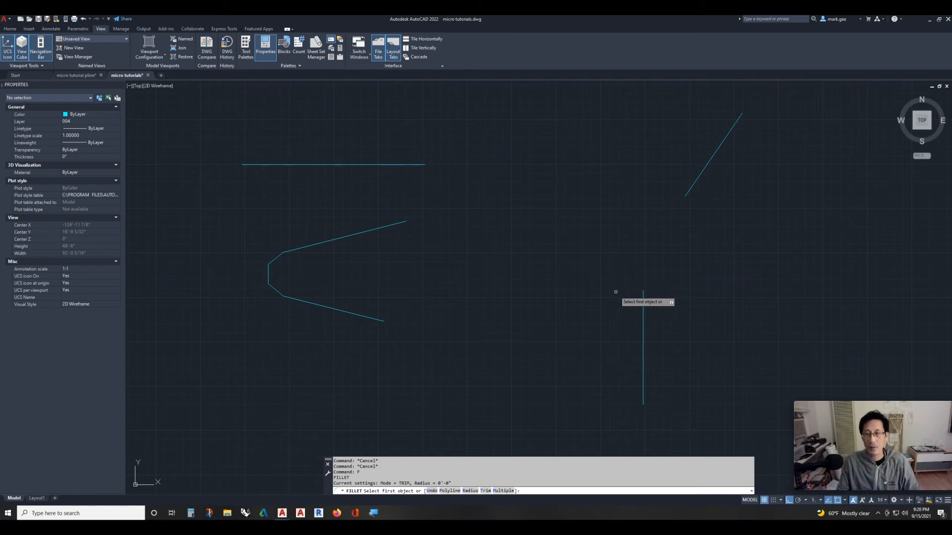
pyautogui.click(643, 296)
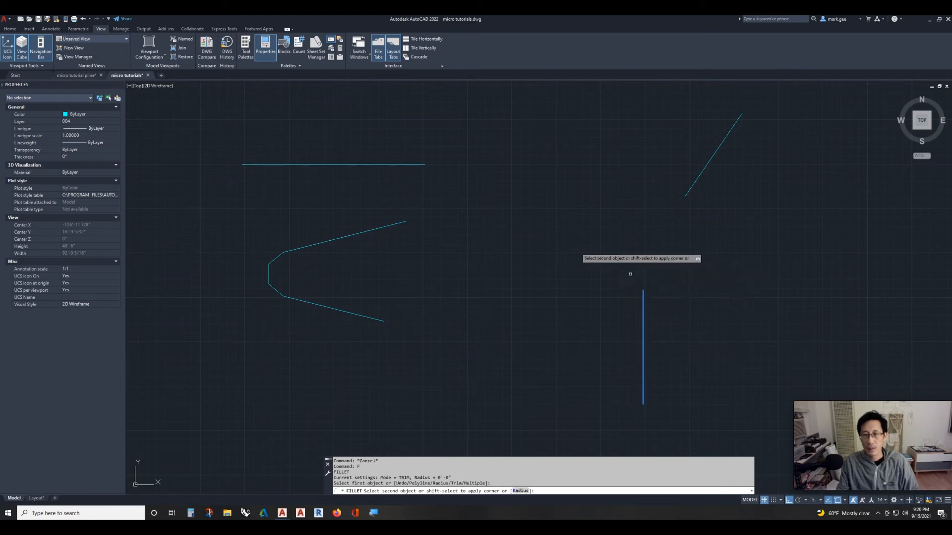
pyautogui.click(419, 164)
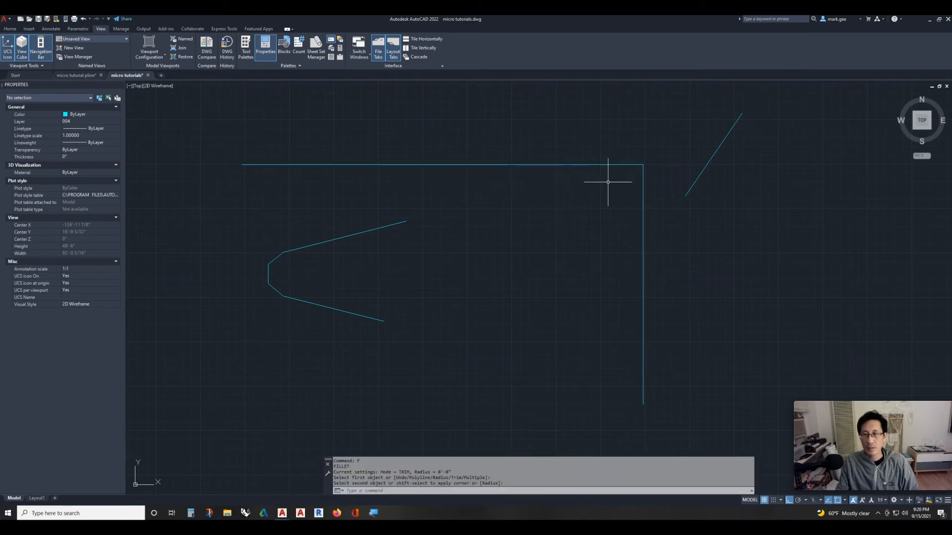
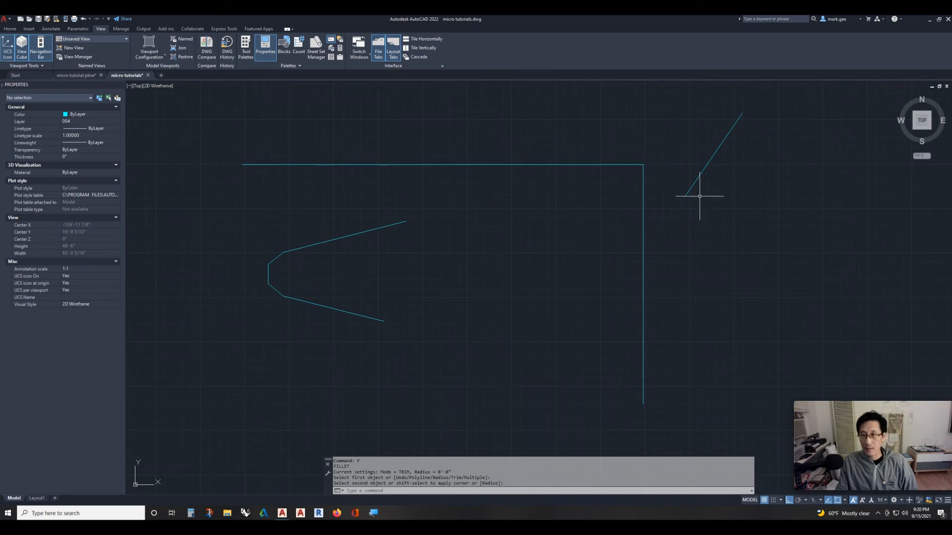
# Step: Fillet the diagonal line's lower end with the vertical line, keeping the vertical line's upper part
pyautogui.press('Return')
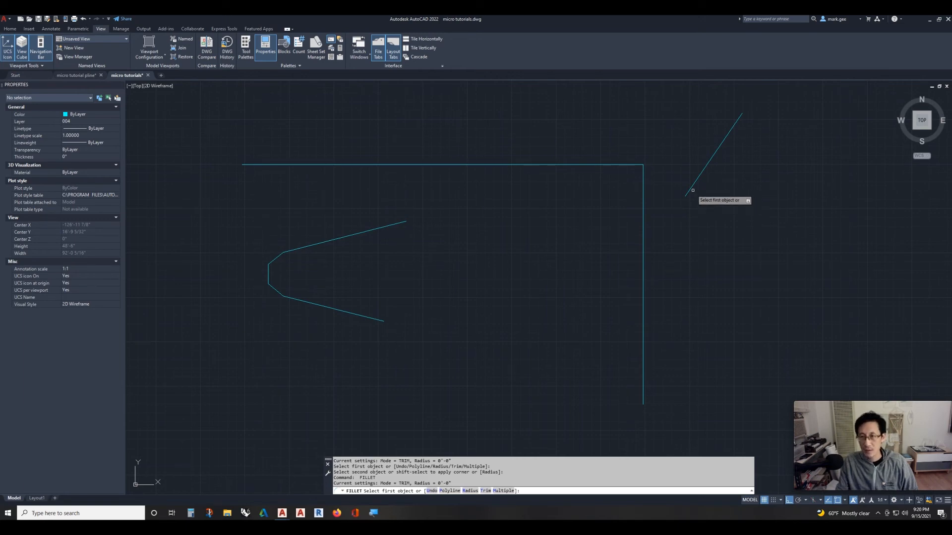
pyautogui.click(686, 195)
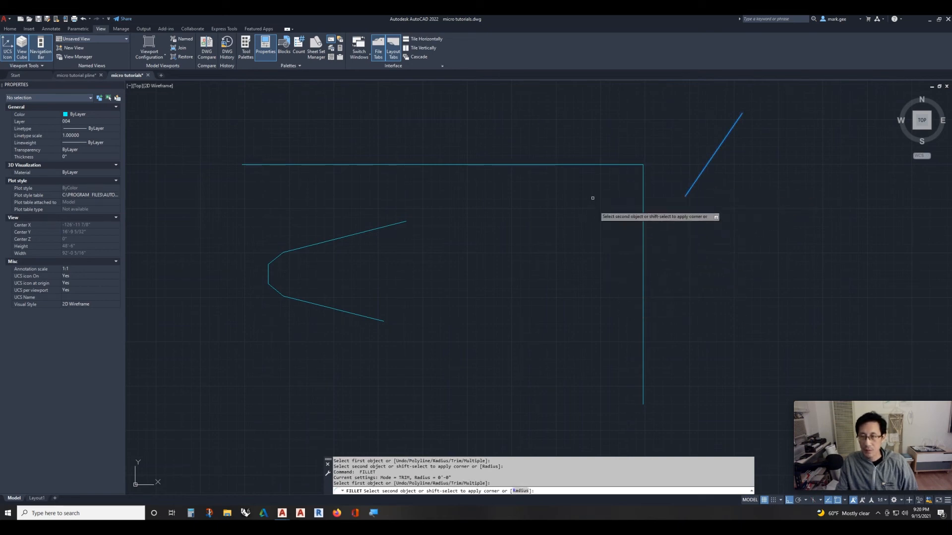
pyautogui.click(643, 182)
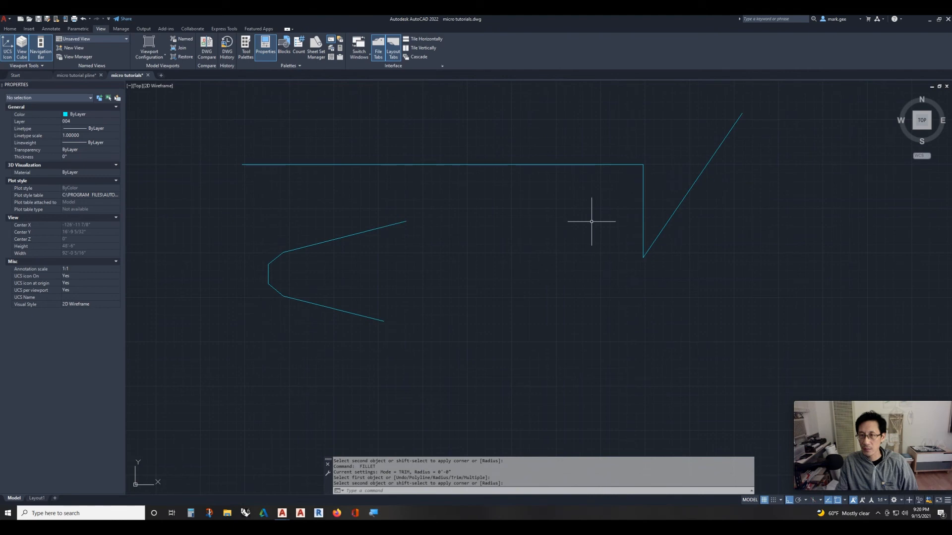
# Step: Undo the last fillet and fillet the diagonal line's lower end with the vertical line, keeping the vertical line's lower part
pyautogui.hotkey('ctrl', 'z')
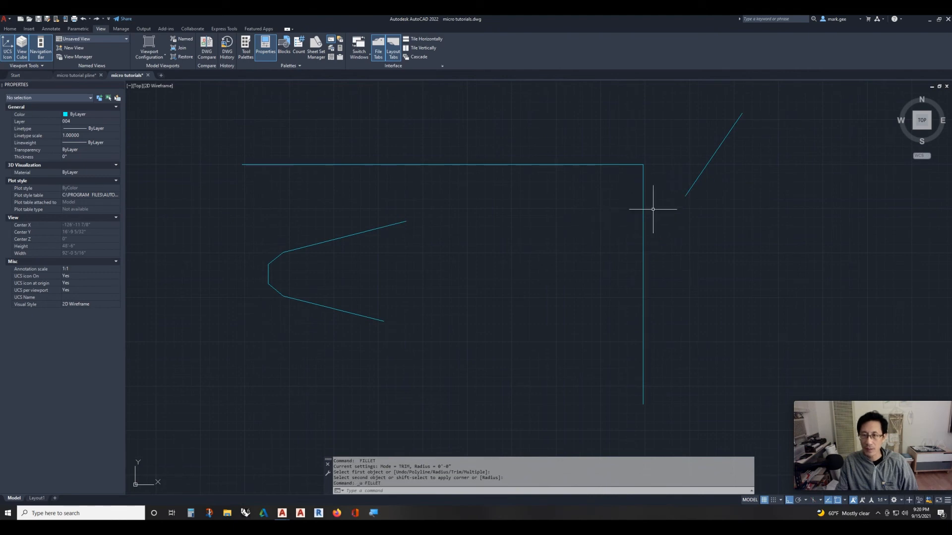
pyautogui.write('f')
pyautogui.press('Return')
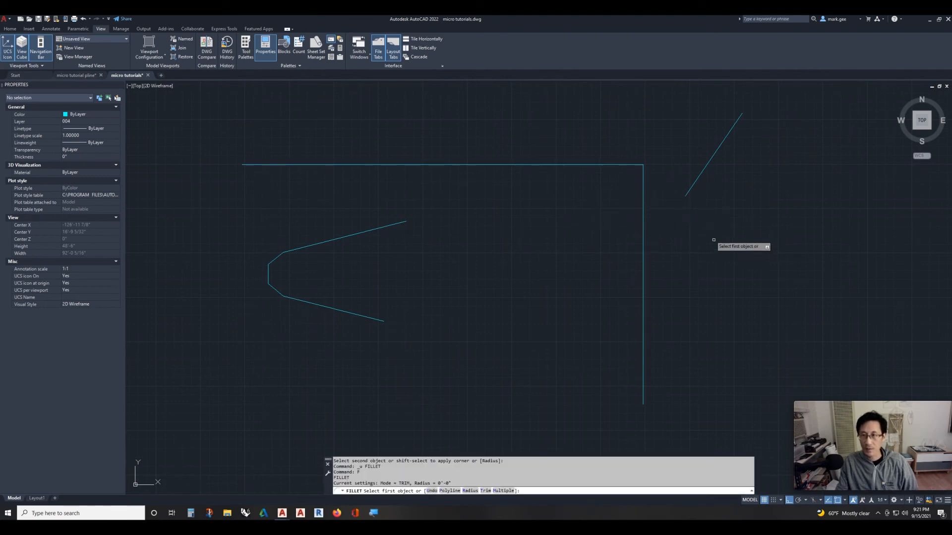
pyautogui.click(688, 190)
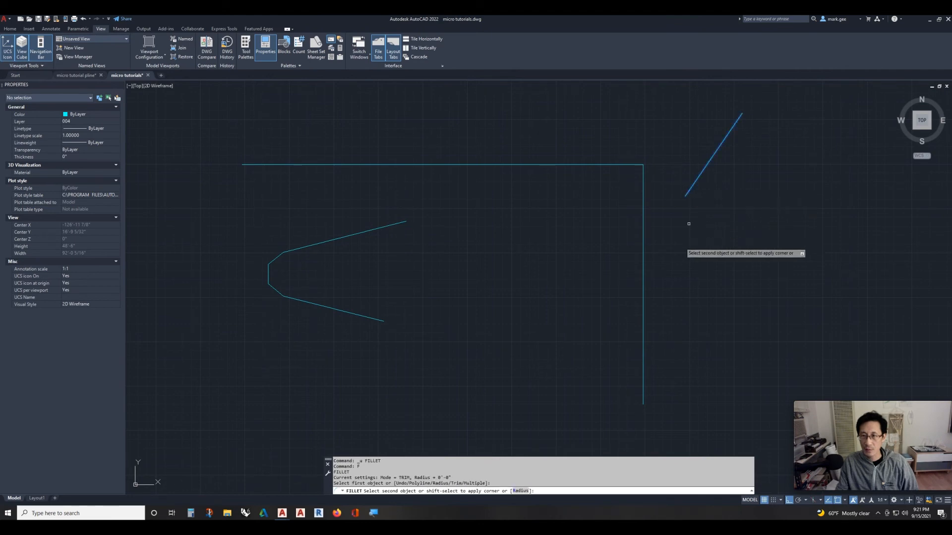
pyautogui.click(643, 333)
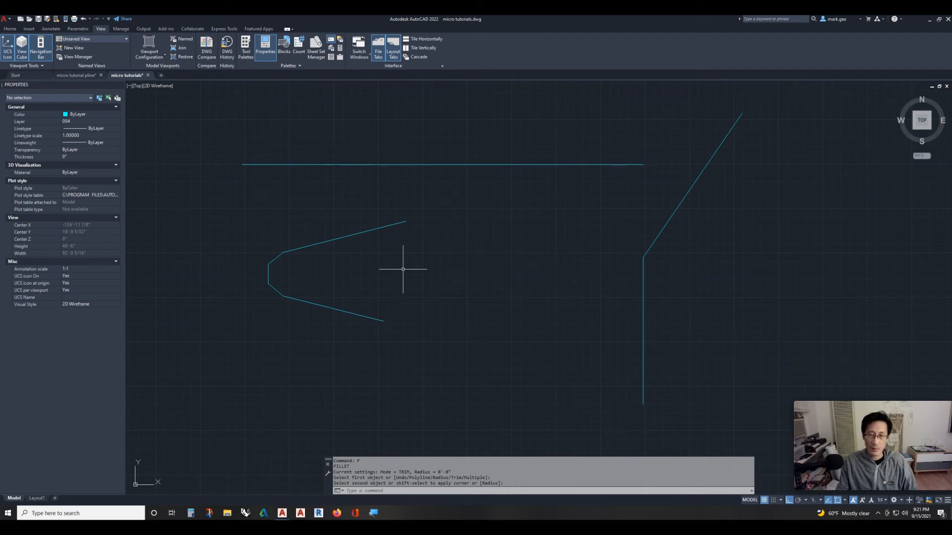
# Step: Fillet the two crossing lines into a sharp corner, keeping the diagonal's lower part and the horizontal line's right part
pyautogui.moveTo(423, 265); pyautogui.dragTo(753, 261, button='middle')
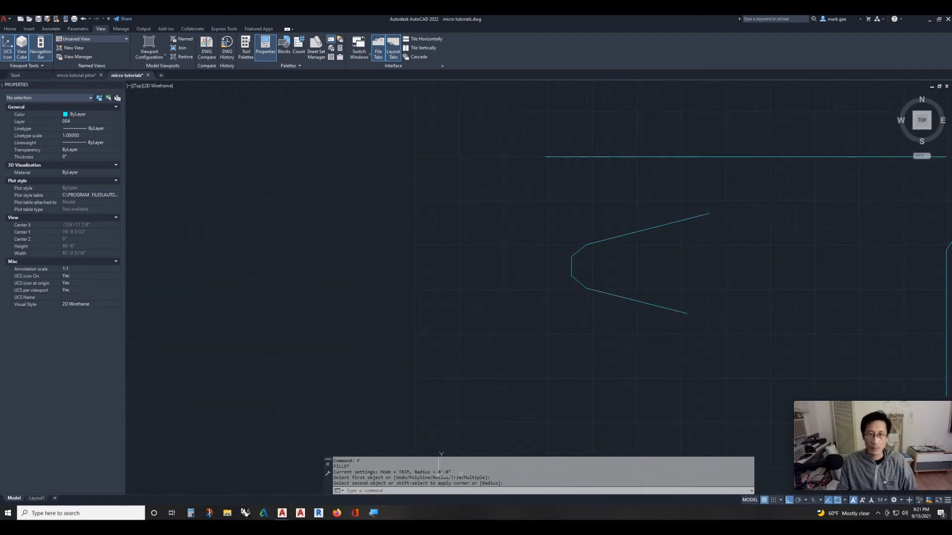
pyautogui.moveTo(441, 262); pyautogui.dragTo(736, 258, button='middle')
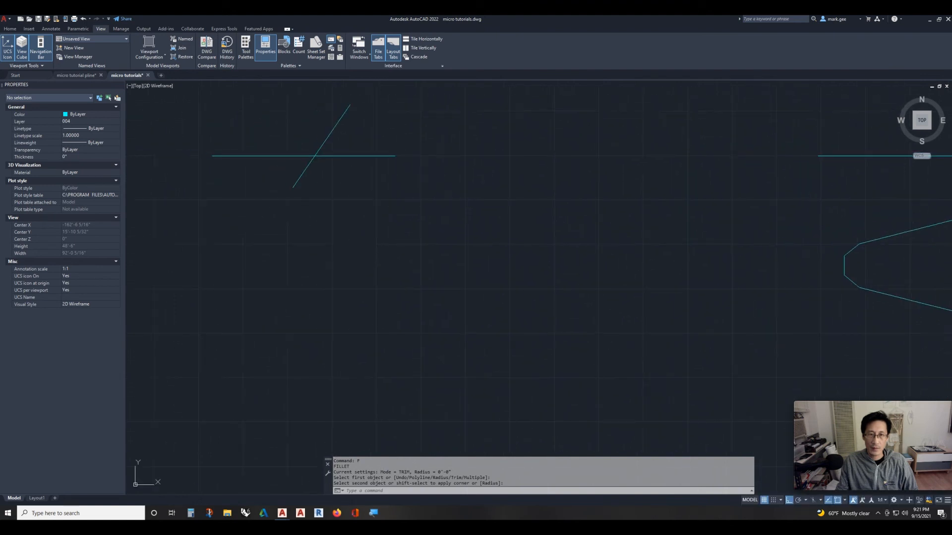
pyautogui.moveTo(381, 191); pyautogui.dragTo(531, 274, button='middle')
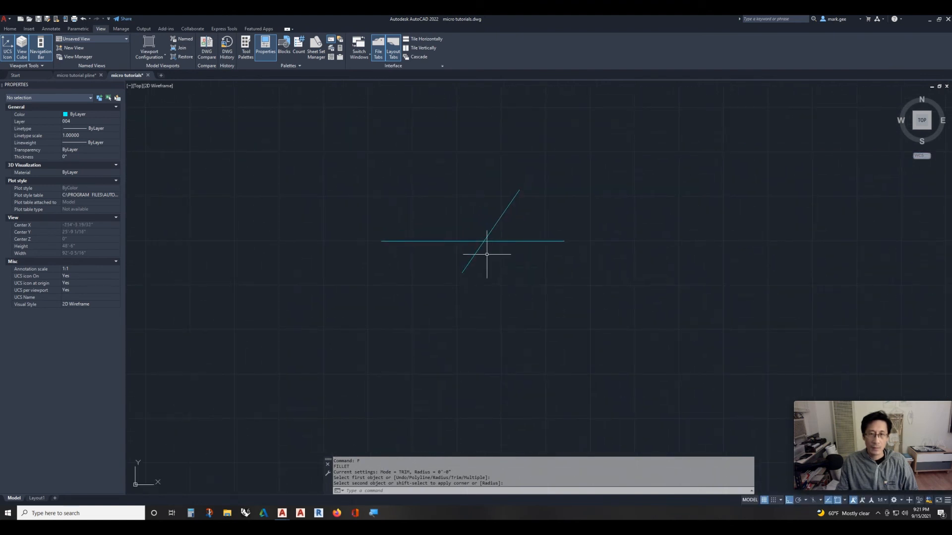
pyautogui.scroll(2, 487, 254)
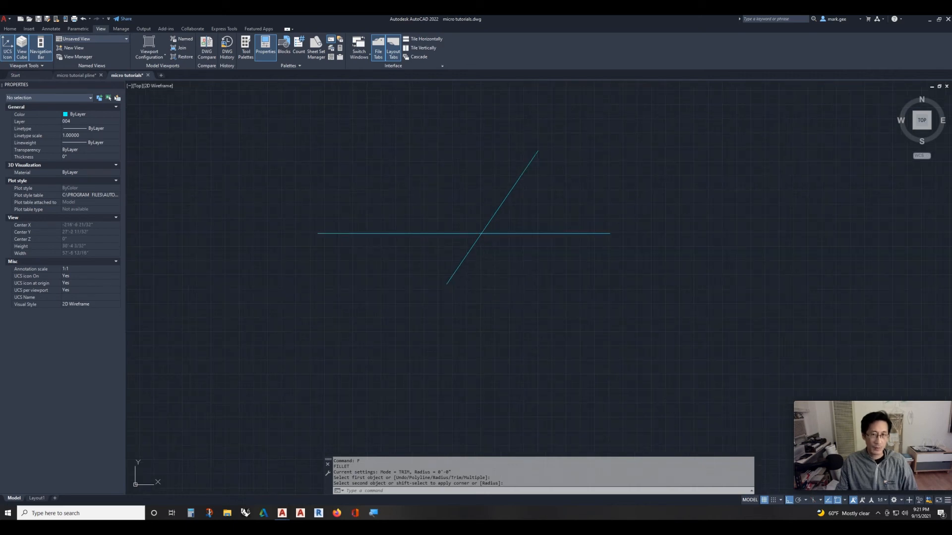
pyautogui.write('z')
pyautogui.press('Return')
pyautogui.click(270, 133)
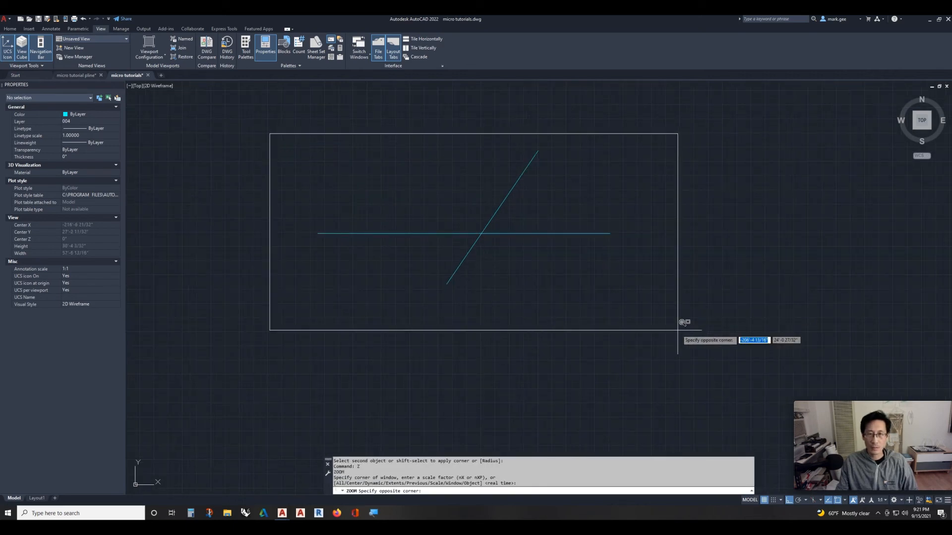
pyautogui.click(678, 330)
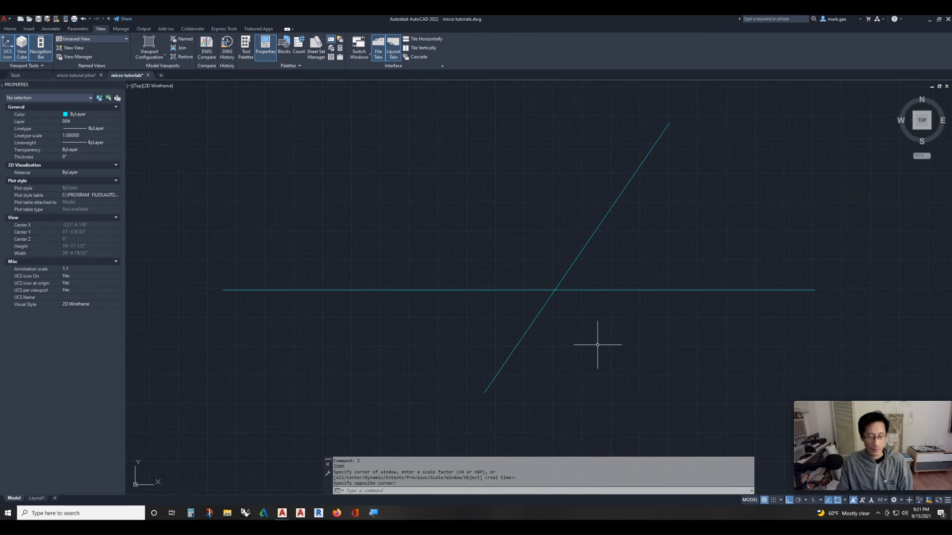
pyautogui.write('f')
pyautogui.press('Return')
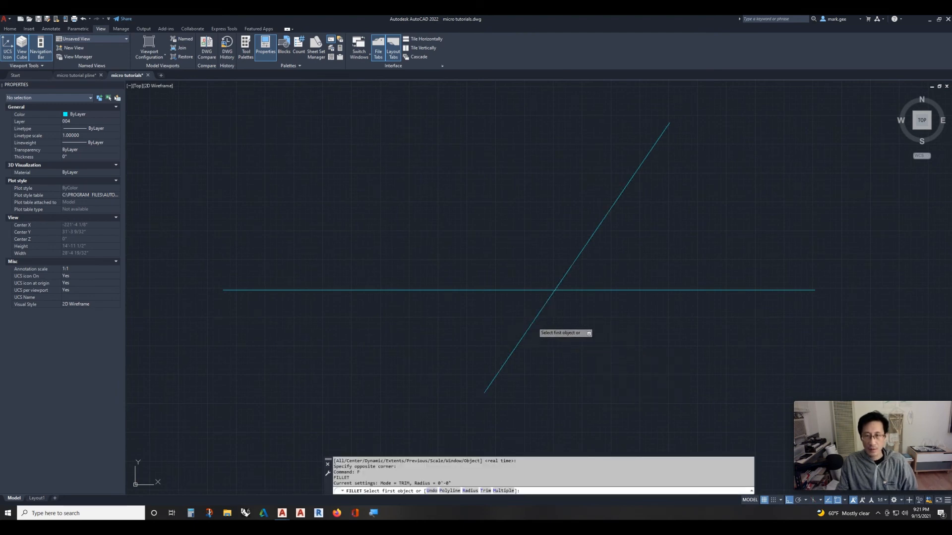
pyautogui.click(532, 325)
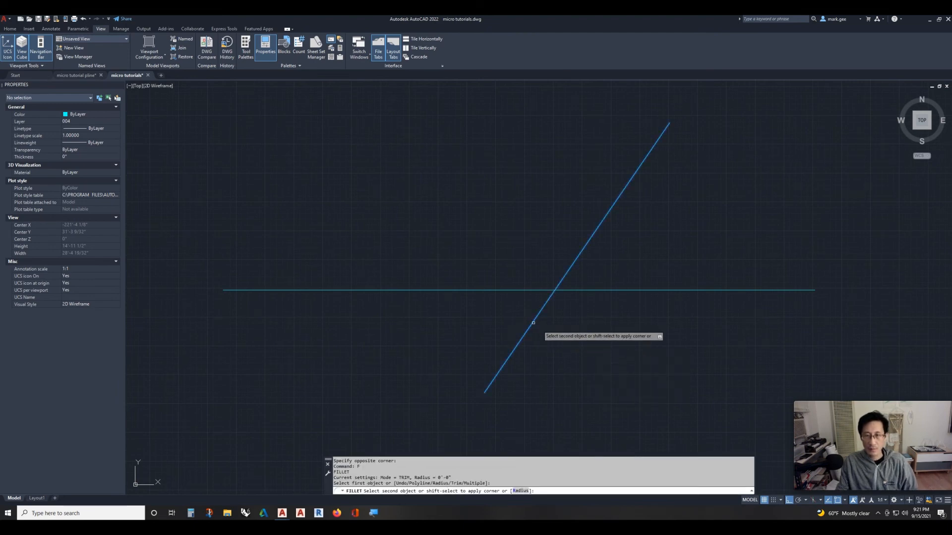
pyautogui.click(570, 291)
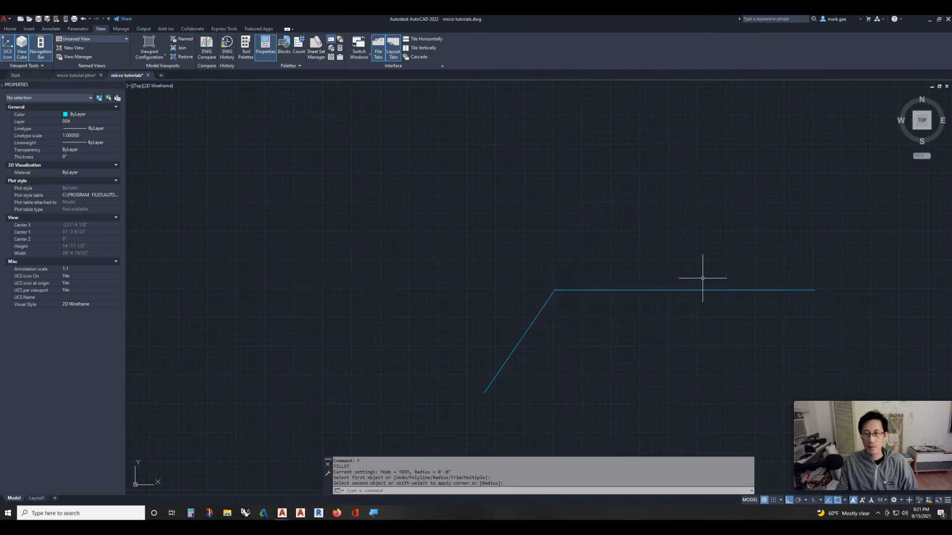
# Step: Fillet the corner between the horizontal line and the diagonal line with a radius of 5 inches
pyautogui.moveTo(702, 278)
pyautogui.mouseDown(button='middle')
pyautogui.moveTo(597, 258)
pyautogui.moveTo(440, 246)
pyautogui.moveTo(448, 246)
pyautogui.mouseUp(button='middle')
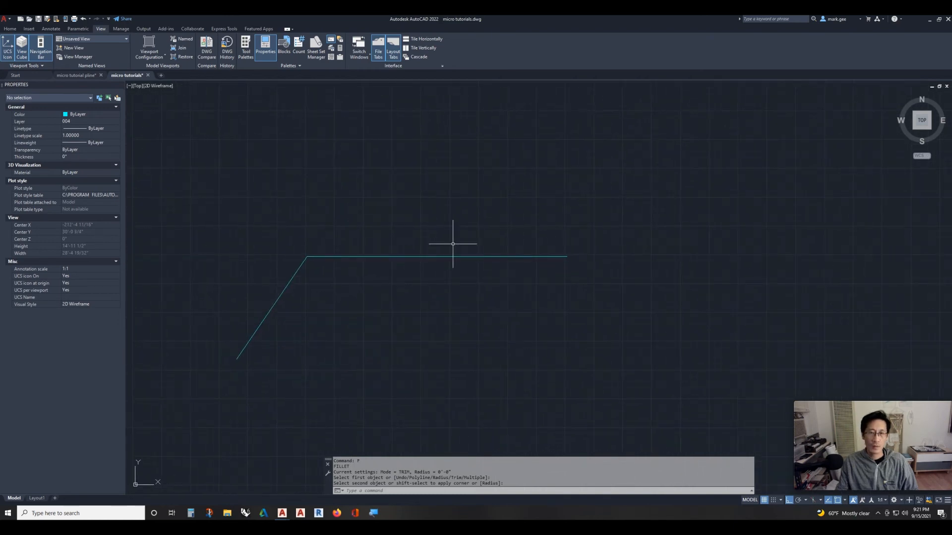
pyautogui.moveTo(540, 249)
pyautogui.mouseDown(button='middle')
pyautogui.moveTo(351, 240)
pyautogui.moveTo(428, 258)
pyautogui.mouseUp(button='middle')
pyautogui.scroll(-4, 514, 239)
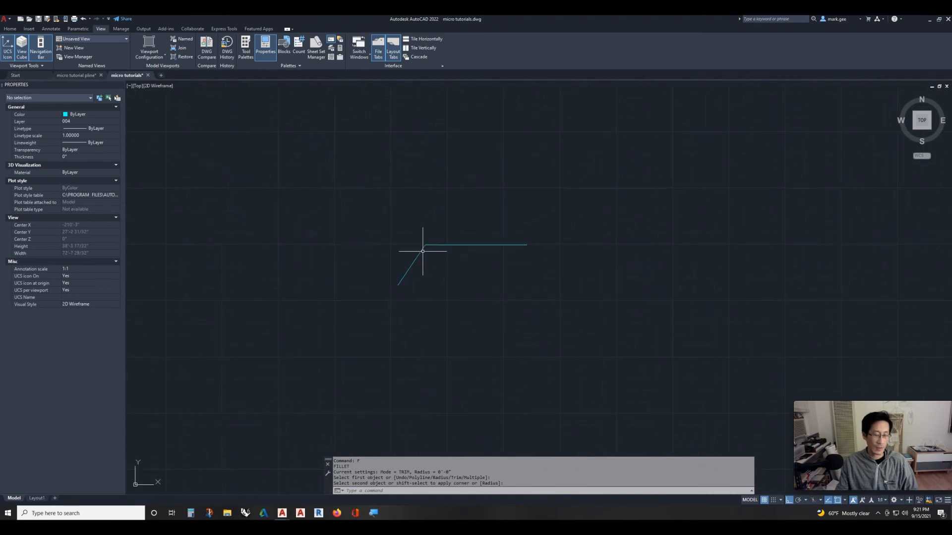
pyautogui.click(423, 250)
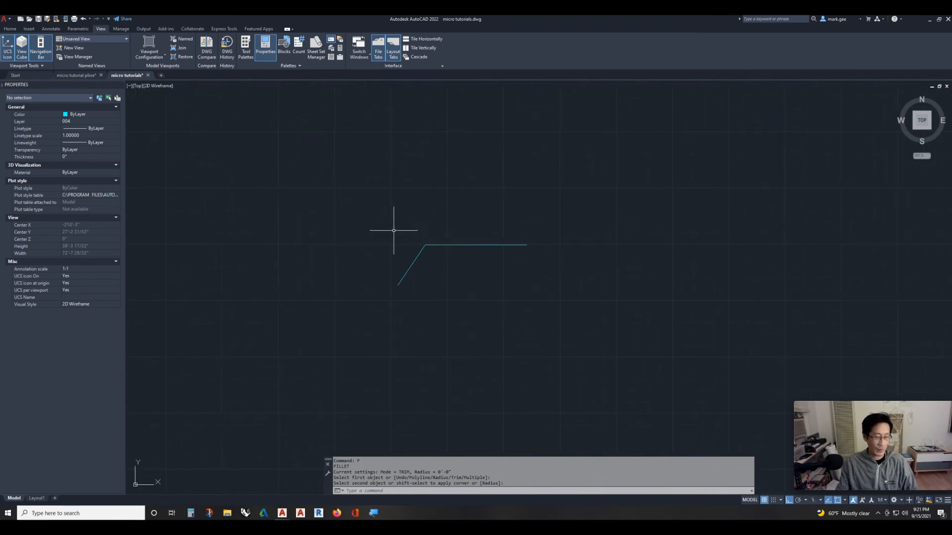
pyautogui.write('z')
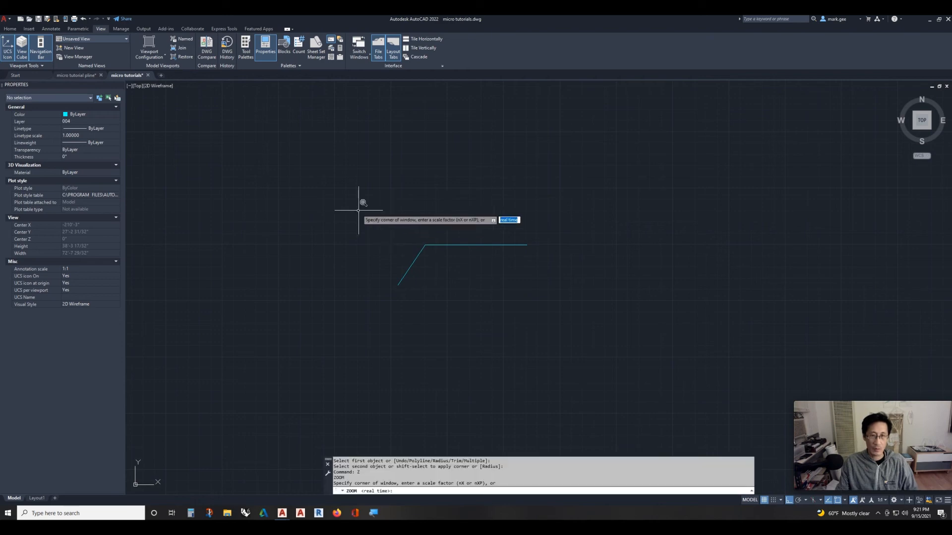
pyautogui.press('Return')
pyautogui.click(356, 210)
pyautogui.click(568, 327)
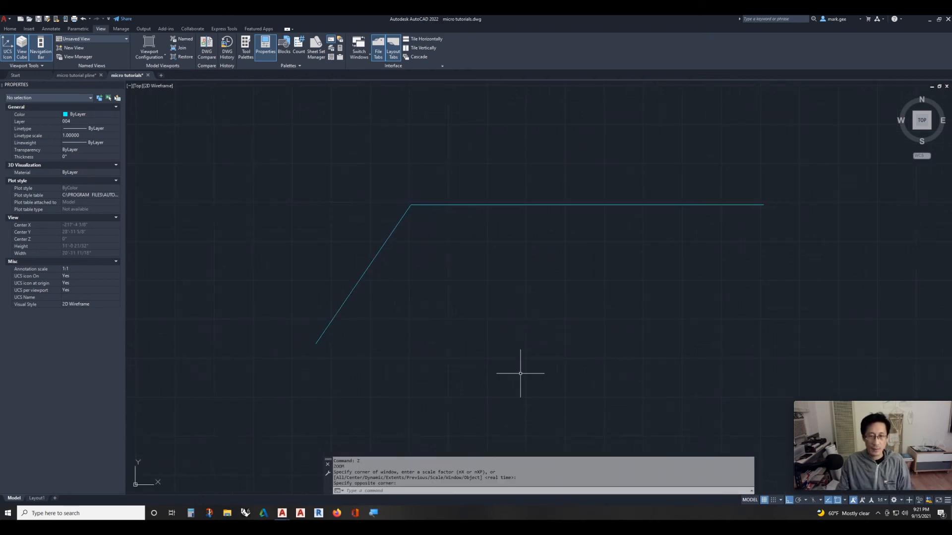
pyautogui.write('f')
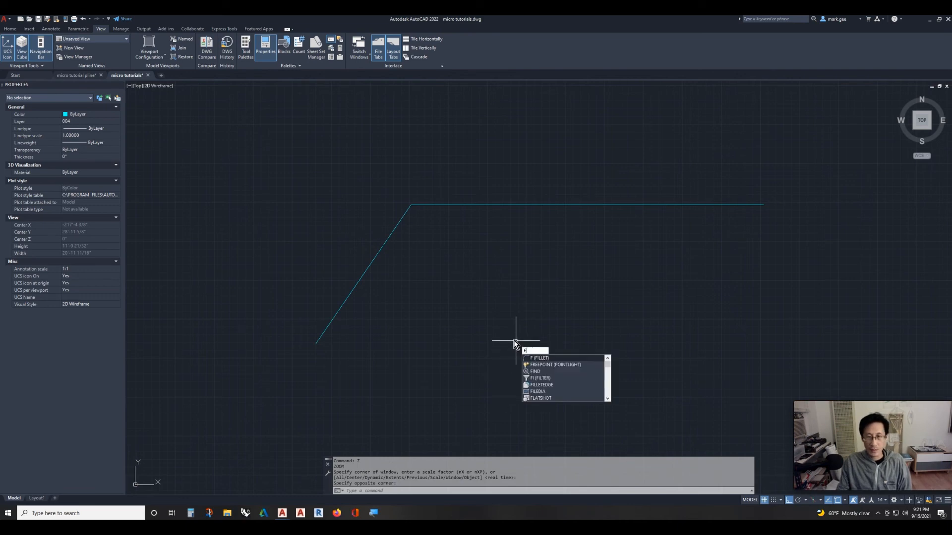
pyautogui.press('Return')
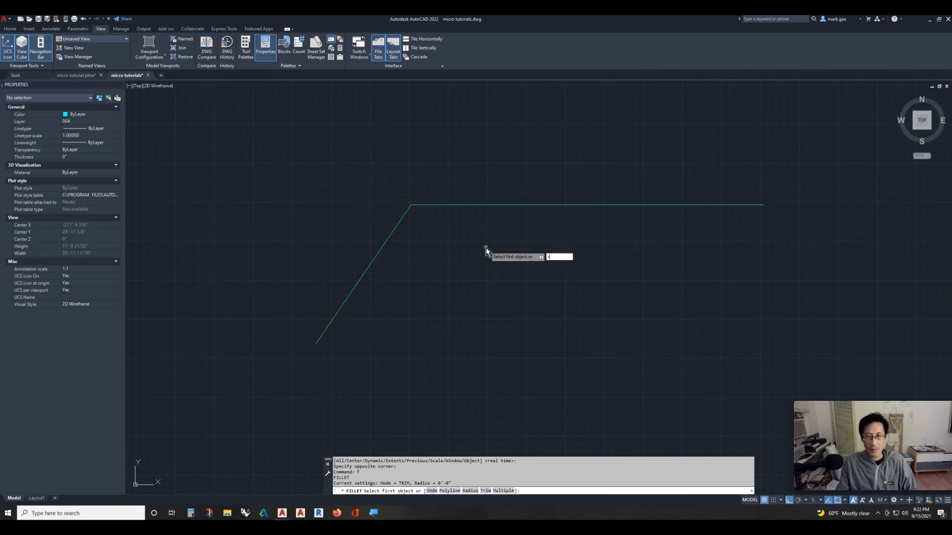
pyautogui.press('Return')
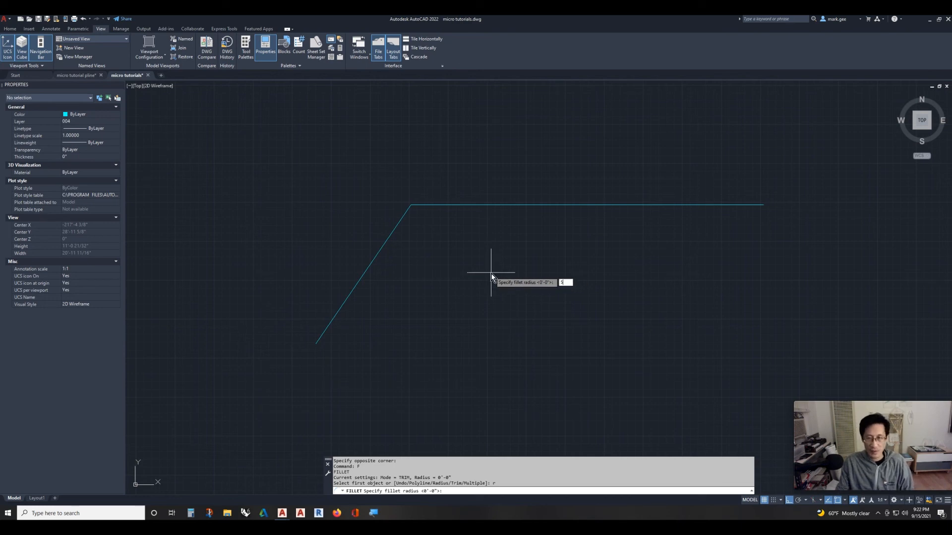
pyautogui.press('Return')
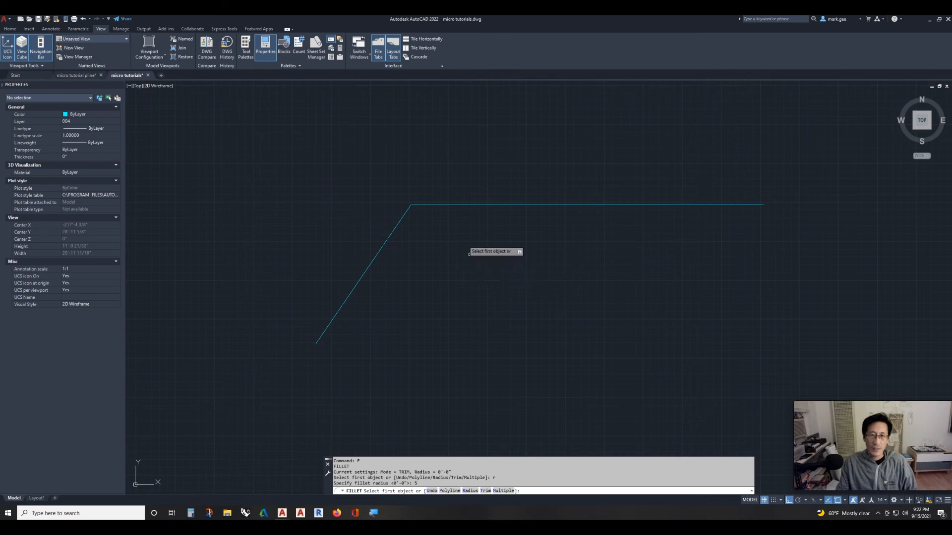
pyautogui.click(456, 205)
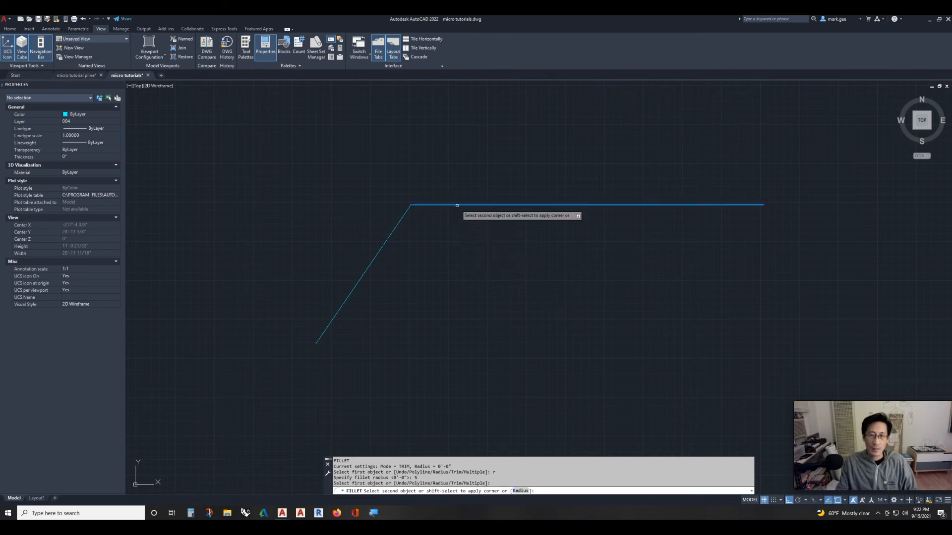
pyautogui.click(383, 246)
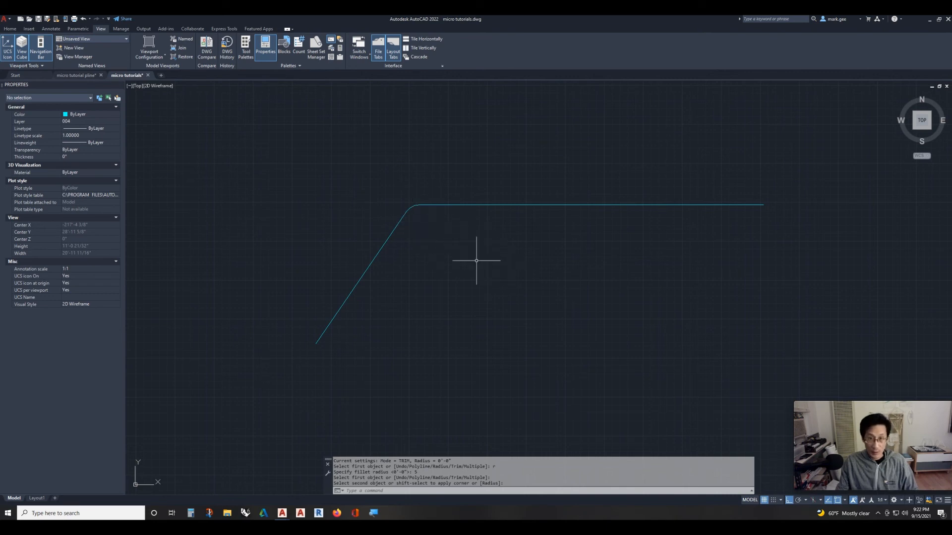
# Step: Try to fillet the rounded corner between the horizontal and diagonal lines again with a value of 20
pyautogui.write('F')
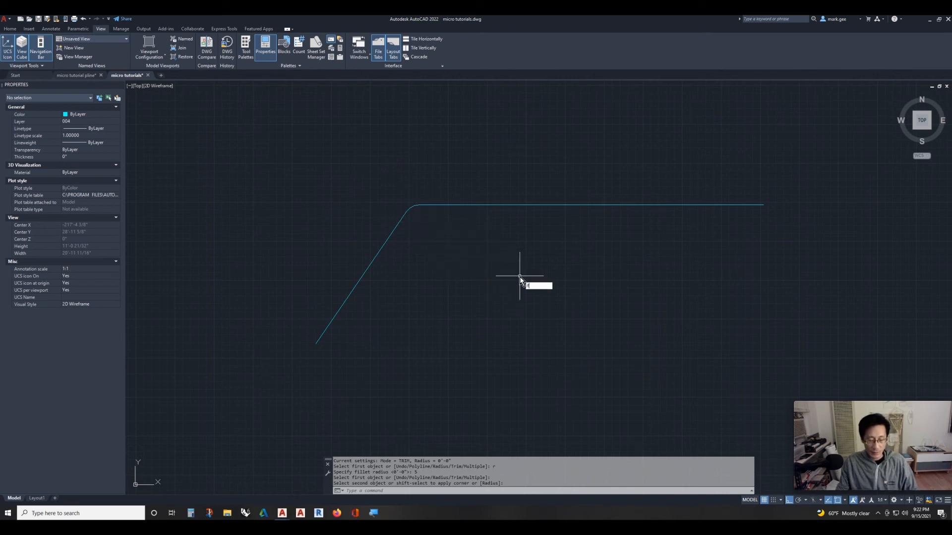
pyautogui.press('Return')
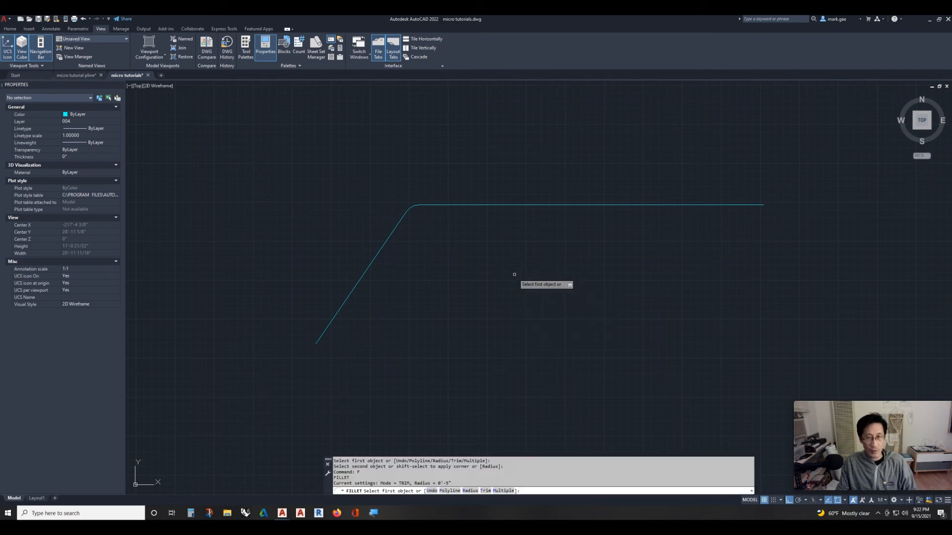
pyautogui.write('20')
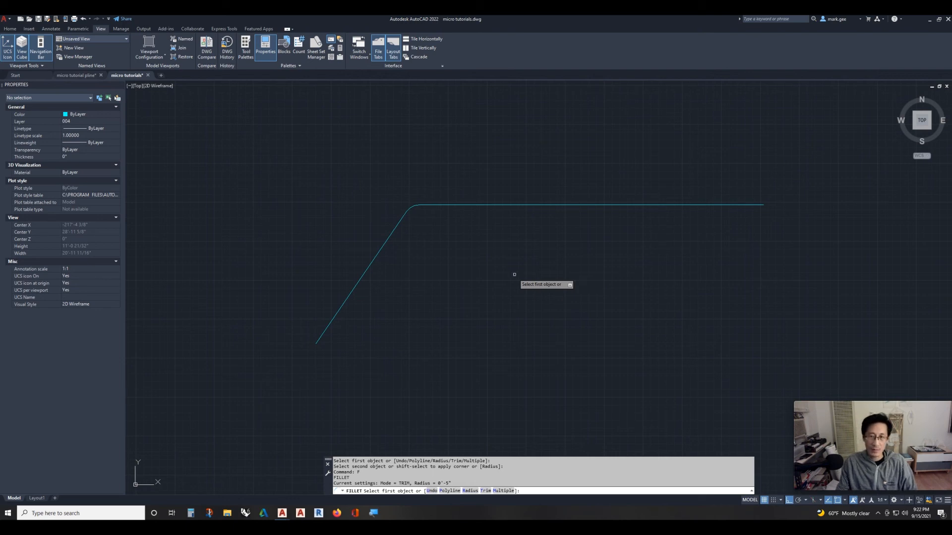
pyautogui.press('Return')
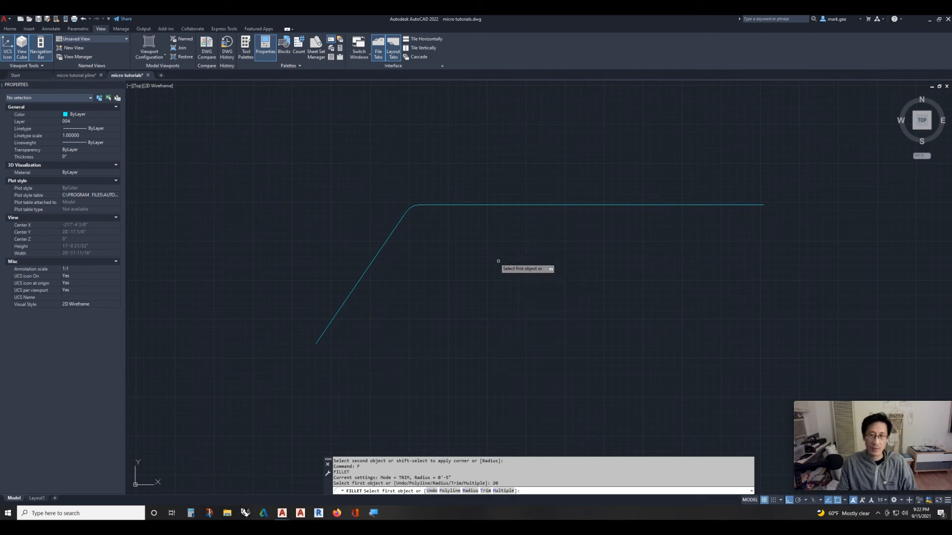
pyautogui.click(494, 205)
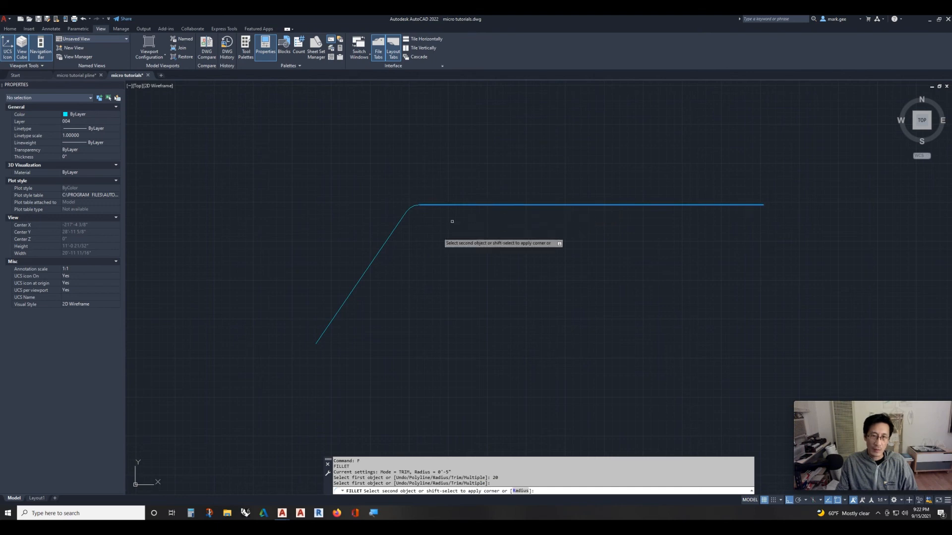
pyautogui.click(379, 252)
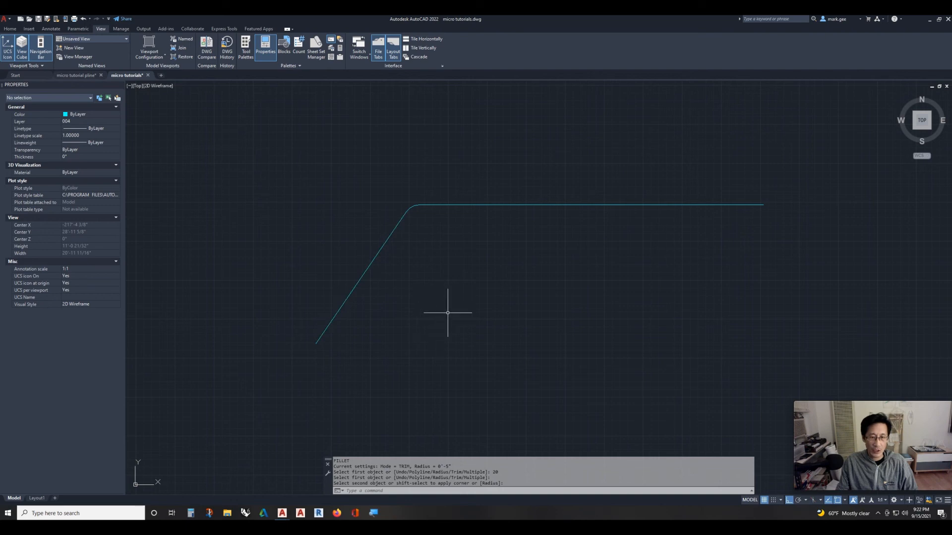
# Step: Fillet the diagonal line and the horizontal line again with a radius of 10 inches
pyautogui.write('f')
pyautogui.press('Return')
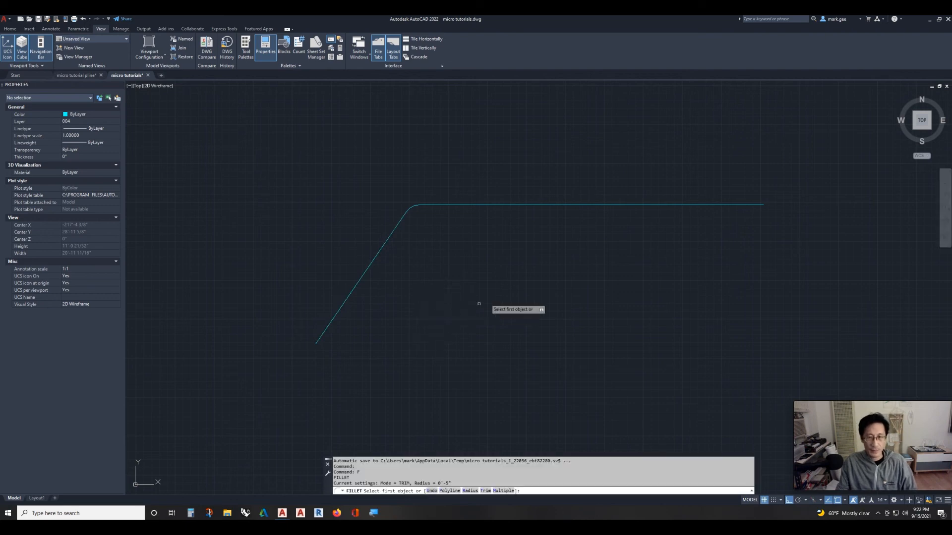
pyautogui.write('r')
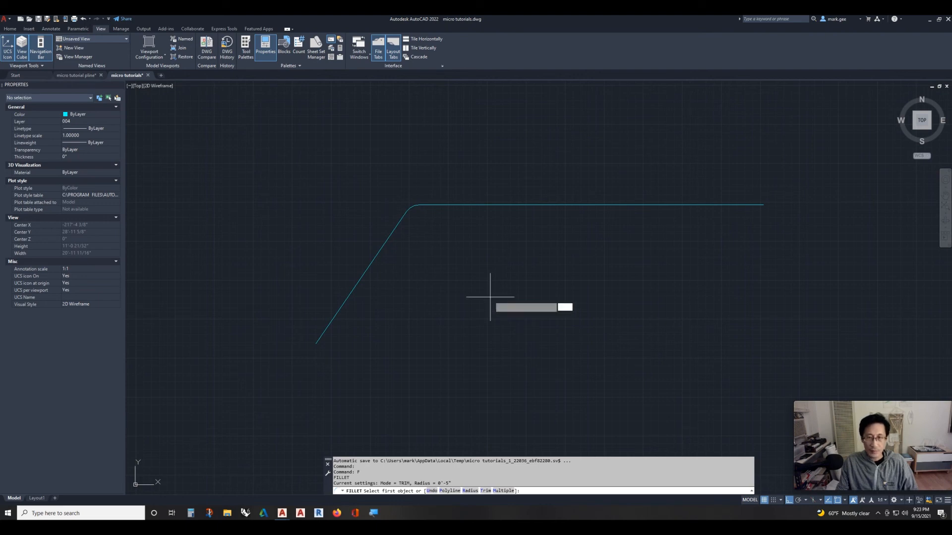
pyautogui.press('Return')
pyautogui.write('10')
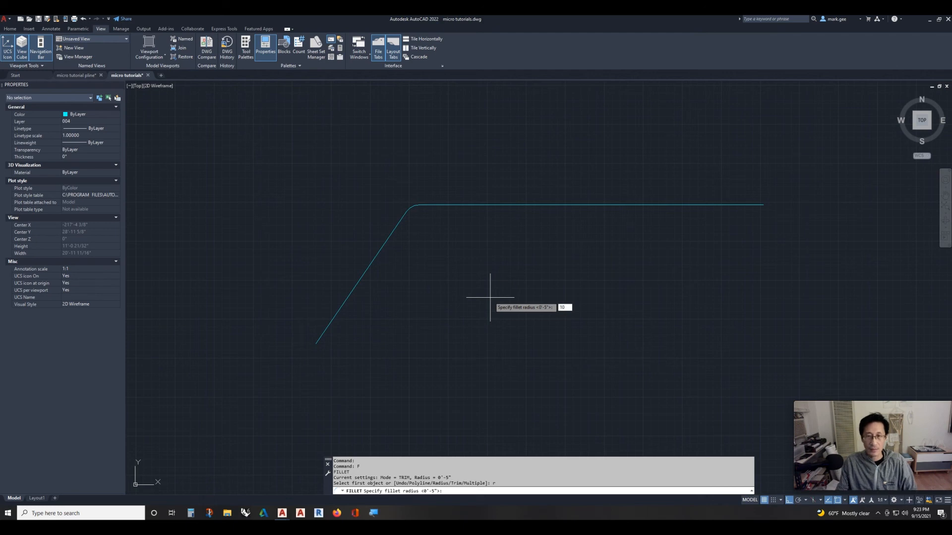
pyautogui.press('Return')
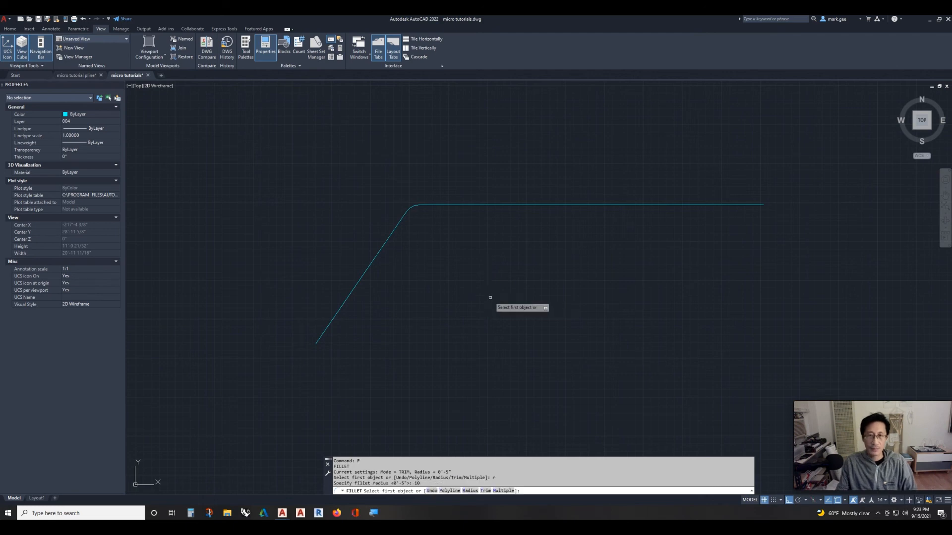
pyautogui.click(373, 259)
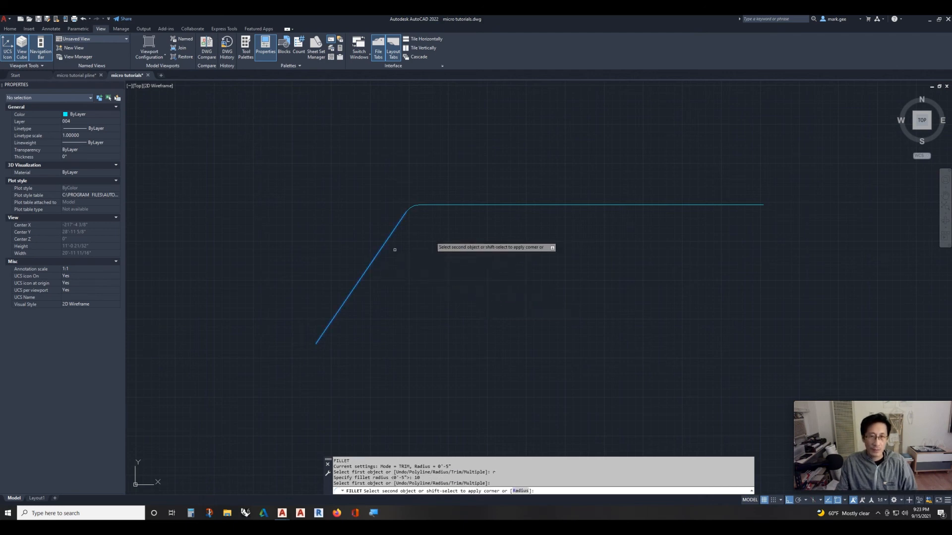
pyautogui.click(479, 205)
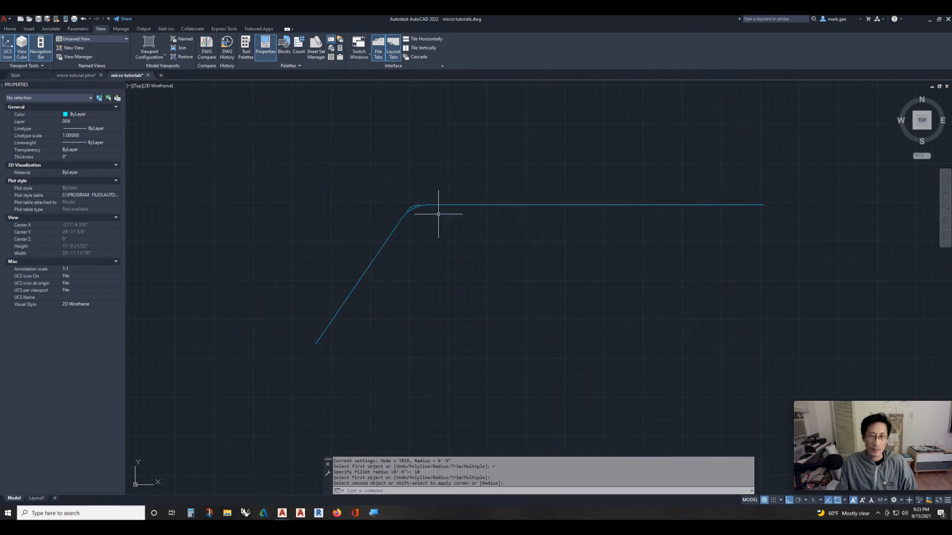
pyautogui.scroll(3, 402, 205)
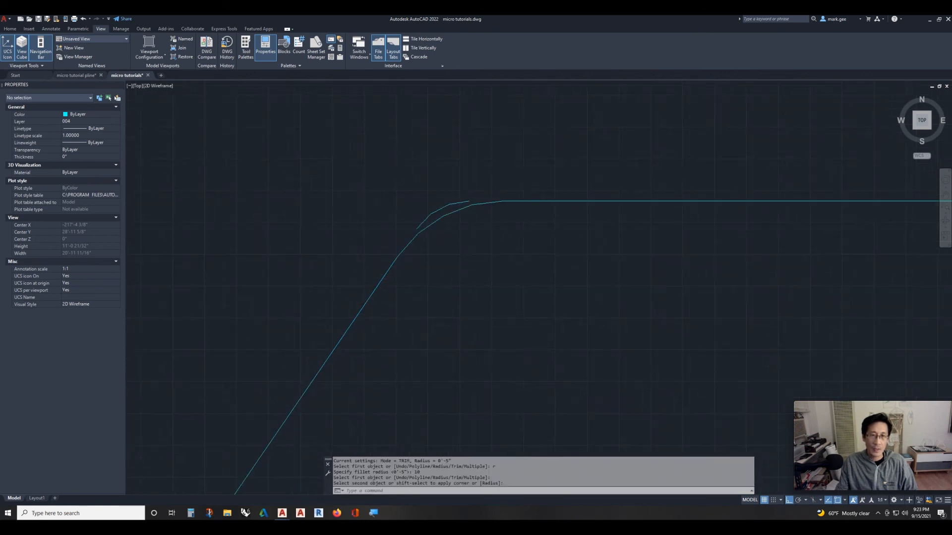
pyautogui.click(439, 210)
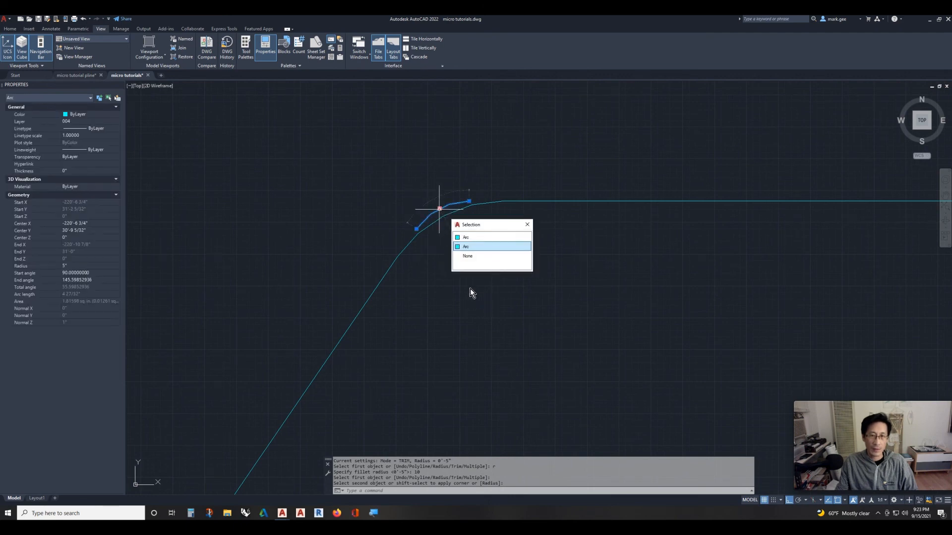
pyautogui.click(447, 283)
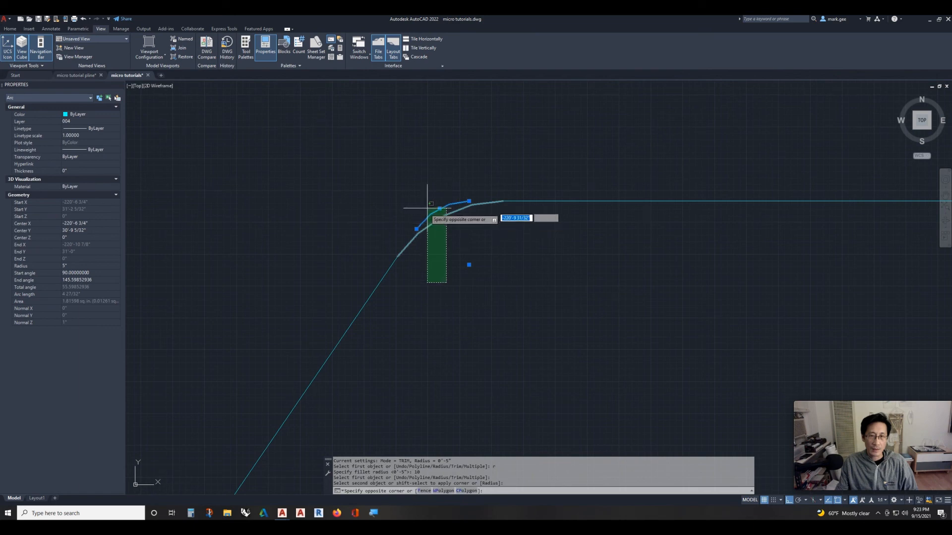
pyautogui.press('Escape')
pyautogui.press('Escape')
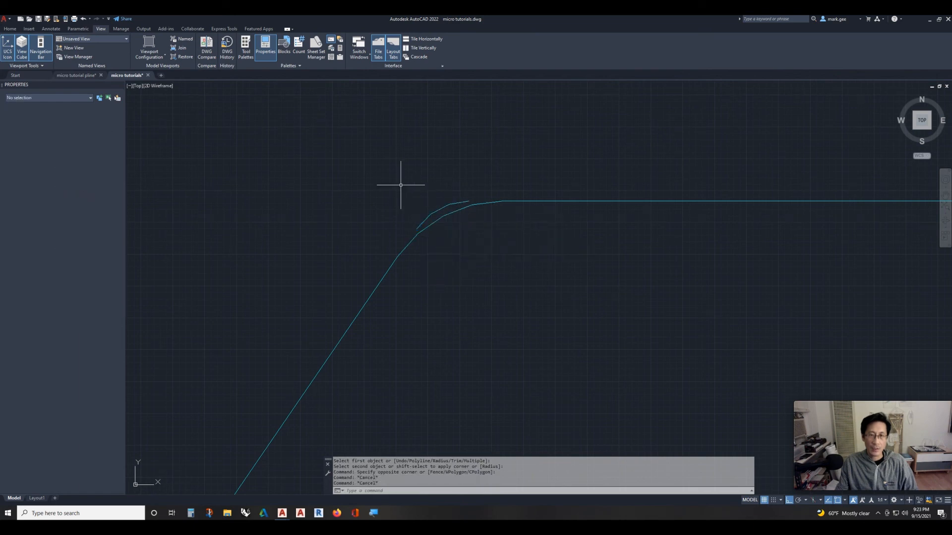
# Step: Erase the leftover arcs with the 5-inch radius above the rounded corner
pyautogui.click(398, 183)
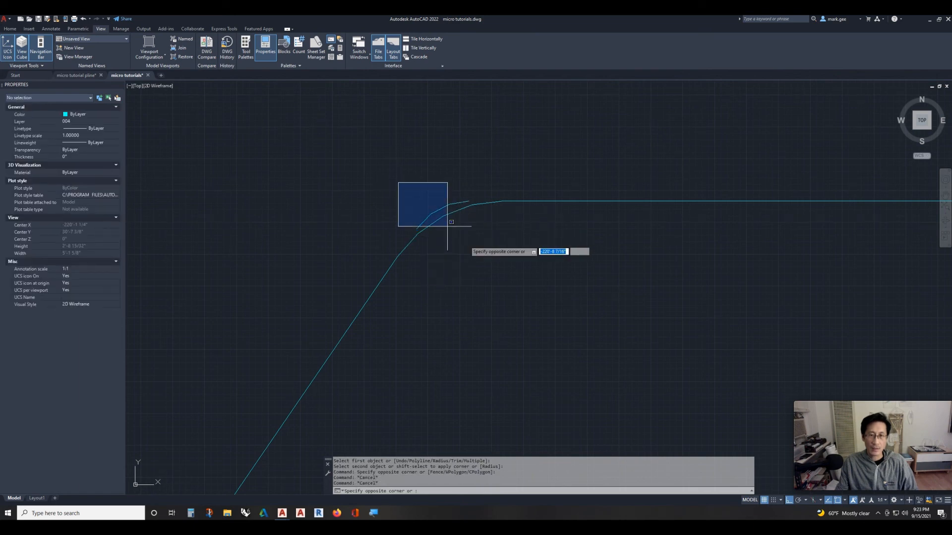
pyautogui.click(483, 254)
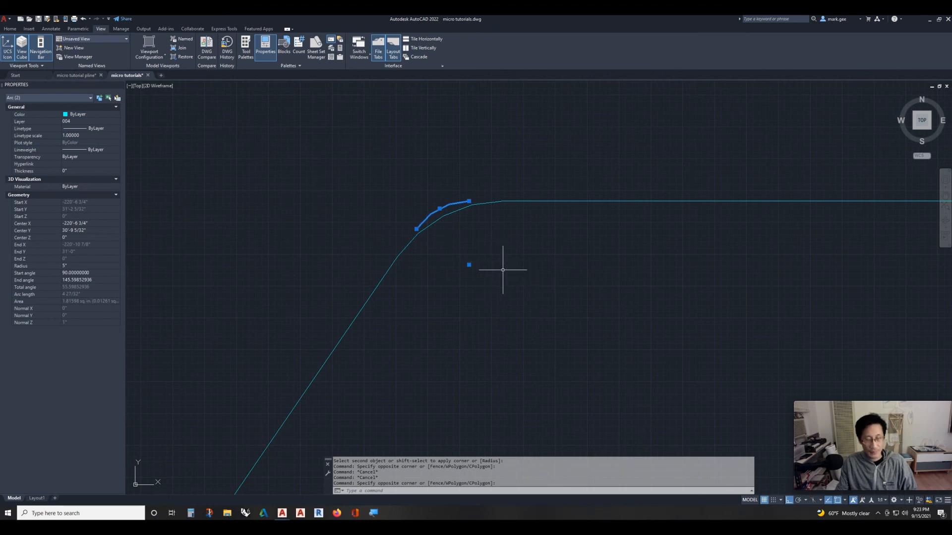
pyautogui.write('e')
pyautogui.press('Return')
pyautogui.scroll(-2, 526, 269)
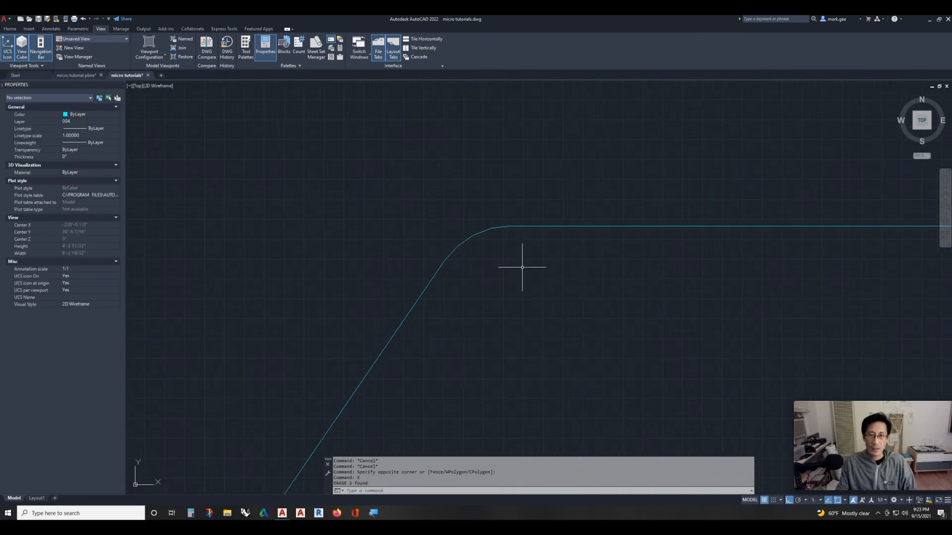
pyautogui.scroll(-3, 518, 265)
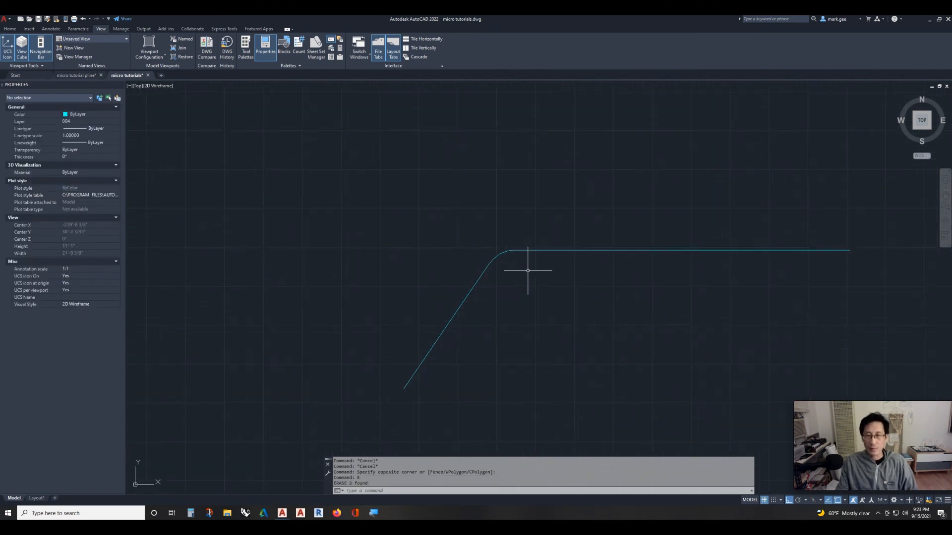
pyautogui.press('Escape')
pyautogui.press('Escape')
# Step: Fillet the U-shaped polyline's upper segment with the horizontal line above it, using the 10-inch radius
pyautogui.moveTo(548, 283); pyautogui.dragTo(365, 272, button='middle')
pyautogui.scroll(-3, 372, 272)
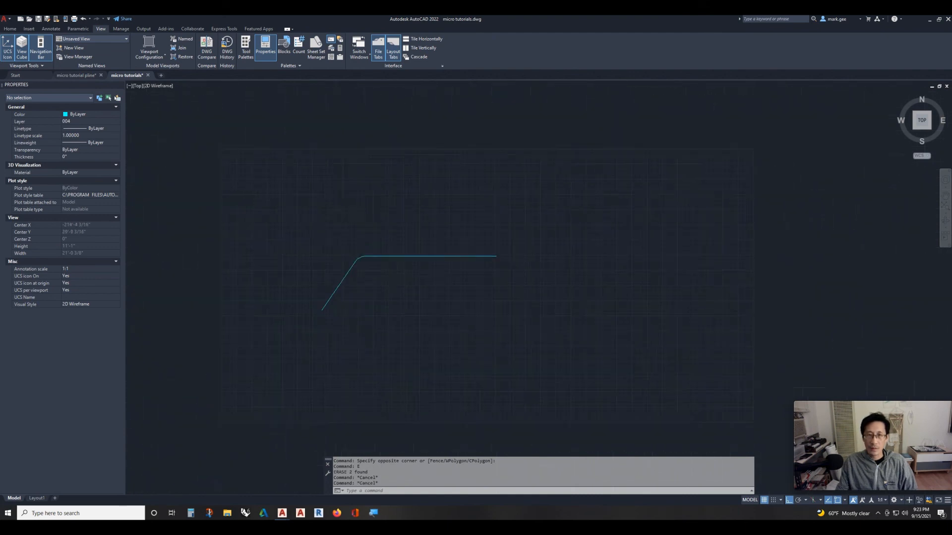
pyautogui.scroll(-2, 397, 269)
pyautogui.moveTo(534, 266); pyautogui.dragTo(271, 268, button='middle')
pyautogui.moveTo(579, 274)
pyautogui.mouseDown(button='middle')
pyautogui.moveTo(379, 258)
pyautogui.moveTo(297, 227)
pyautogui.mouseUp(button='middle')
pyautogui.moveTo(511, 268); pyautogui.dragTo(431, 240, button='middle')
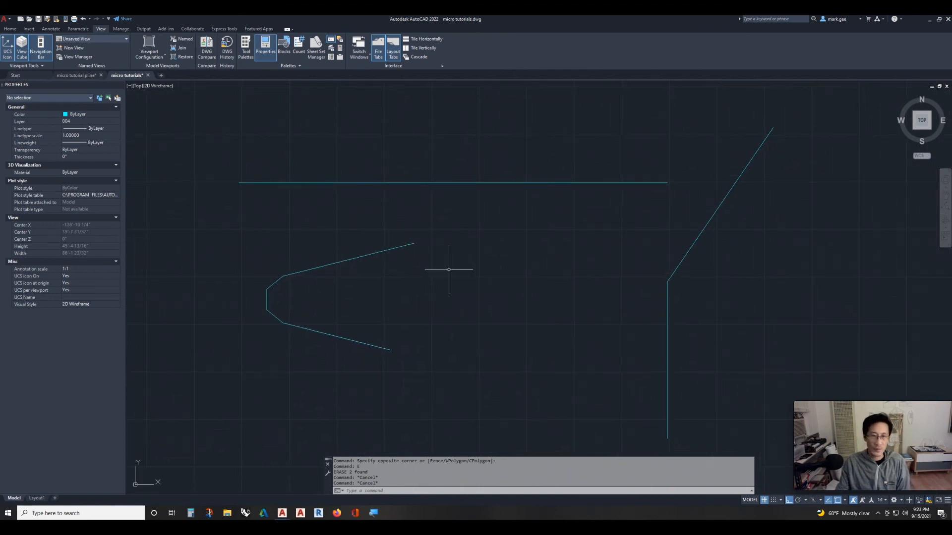
pyautogui.write('f')
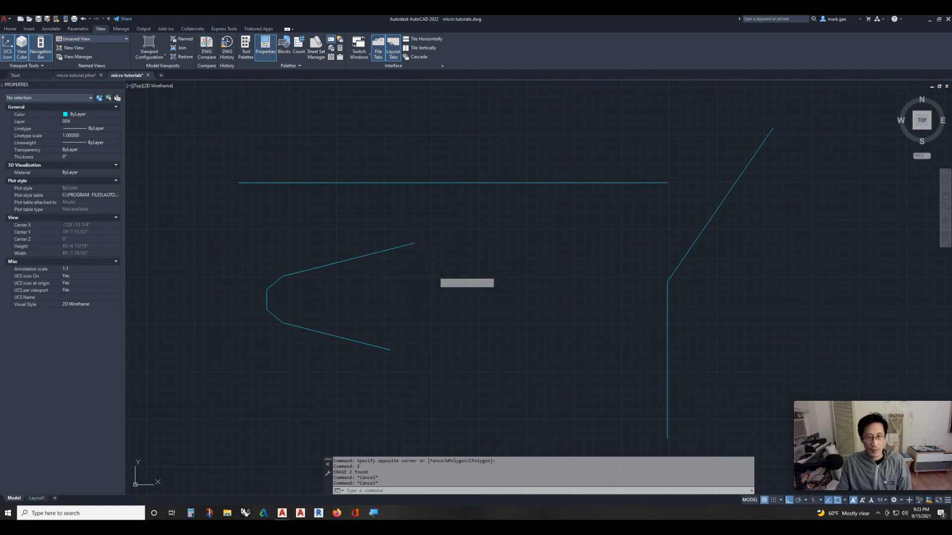
pyautogui.press('Return')
pyautogui.click(400, 247)
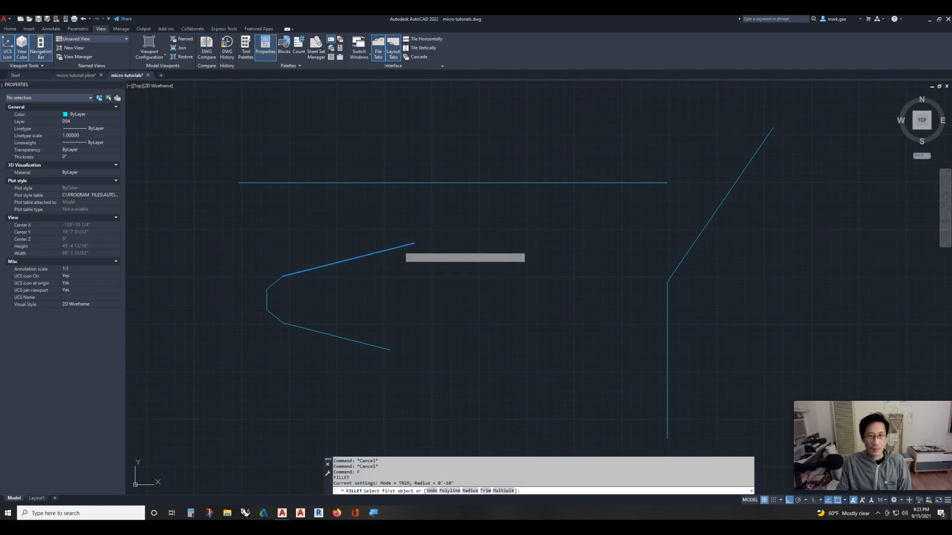
pyautogui.click(496, 183)
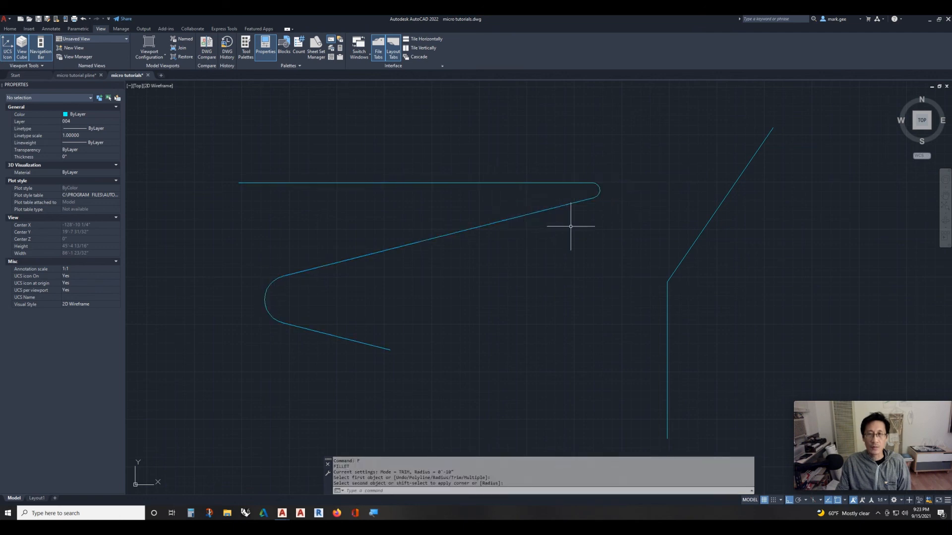
# Step: Select the shape formed by the fillet to examine whether it is a single object, and clear the selection
pyautogui.click(571, 222)
pyautogui.click(626, 154)
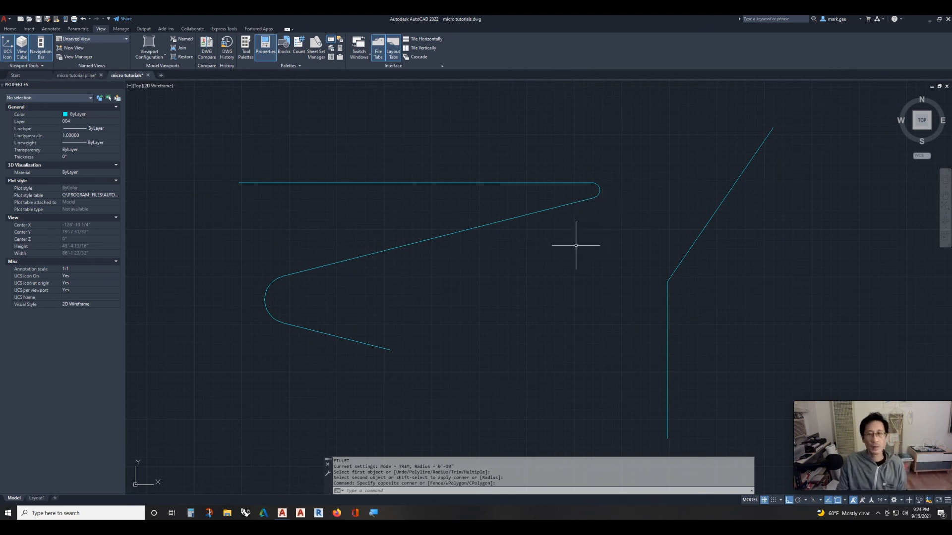
pyautogui.click(504, 243)
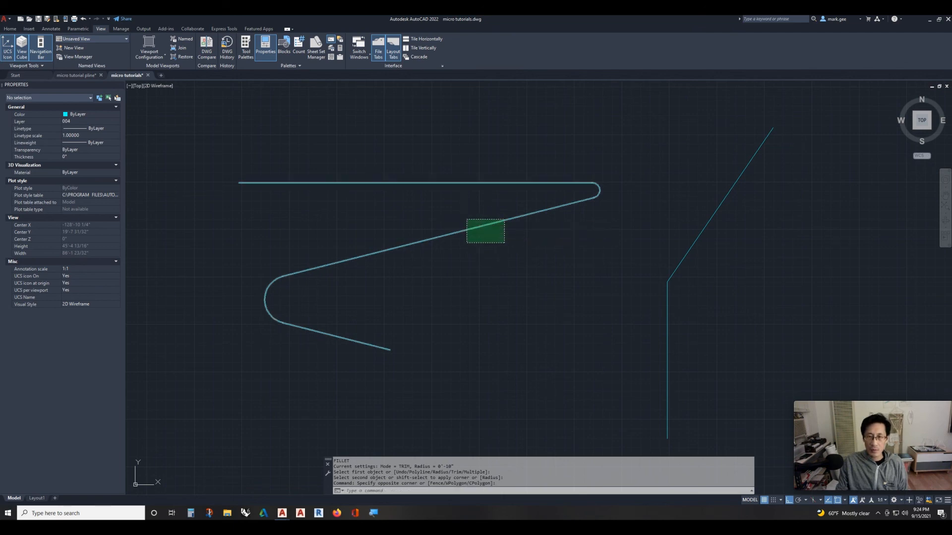
pyautogui.click(466, 219)
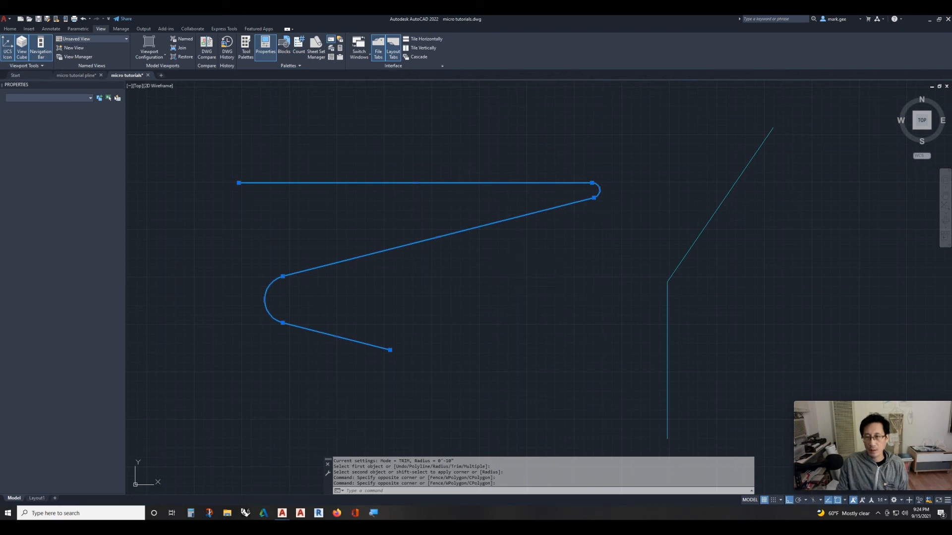
pyautogui.press('Escape')
pyautogui.press('Escape')
# Step: Select the diagonal line and the vertical line one at a time to examine whether they are separate objects
pyautogui.click(728, 263)
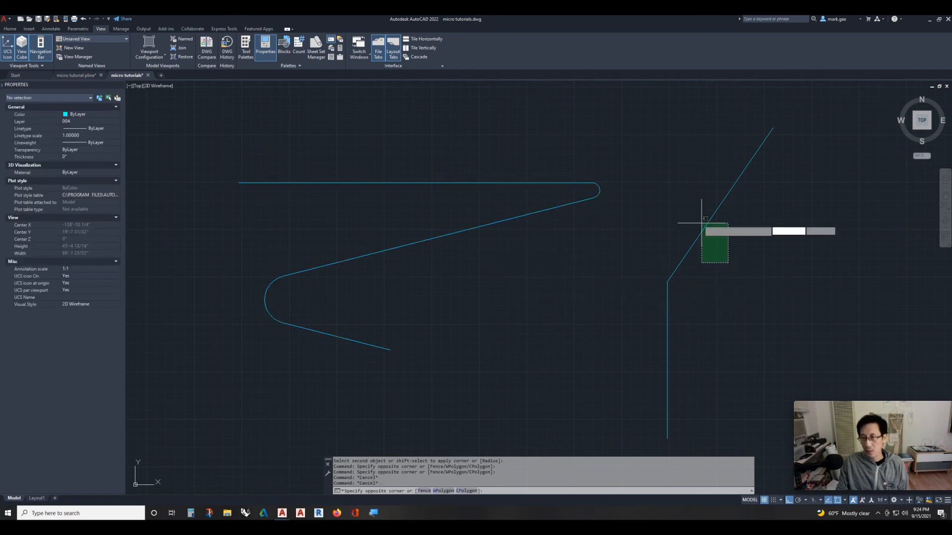
pyautogui.click(691, 206)
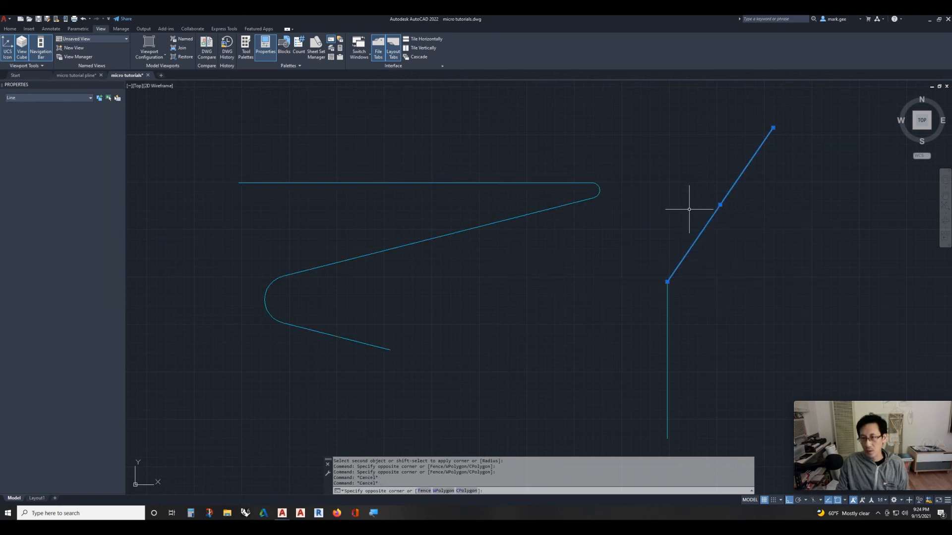
pyautogui.press('Escape')
pyautogui.click(702, 313)
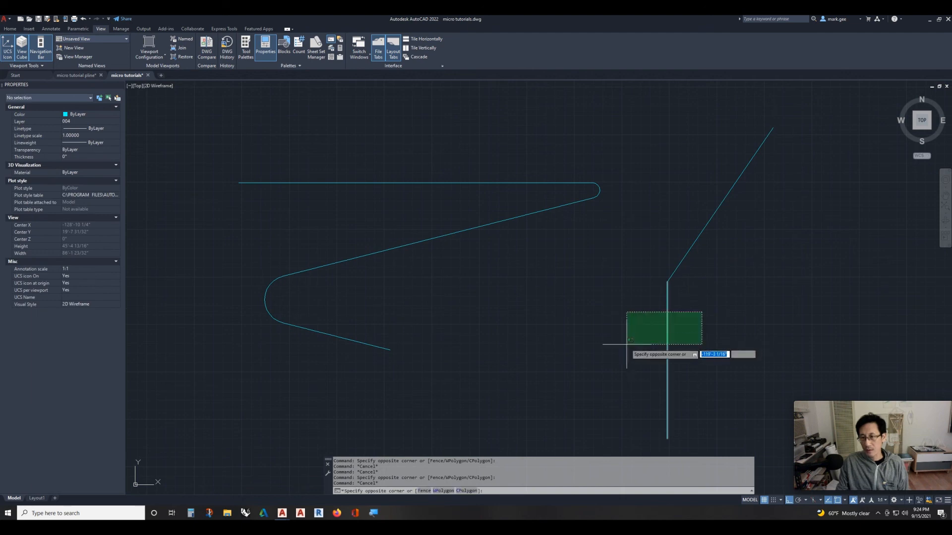
pyautogui.click(626, 341)
pyautogui.press('Escape')
pyautogui.press('Escape')
pyautogui.press('Escape')
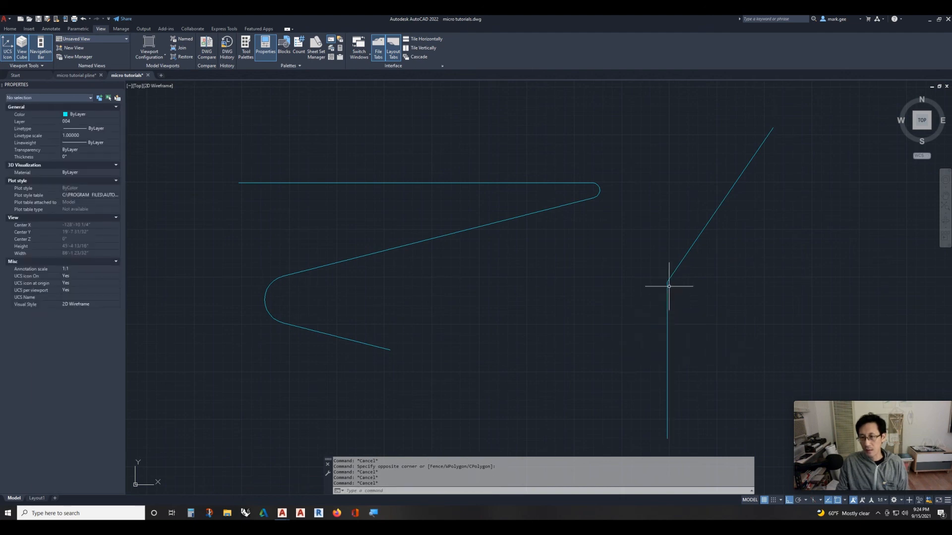
pyautogui.press('Escape')
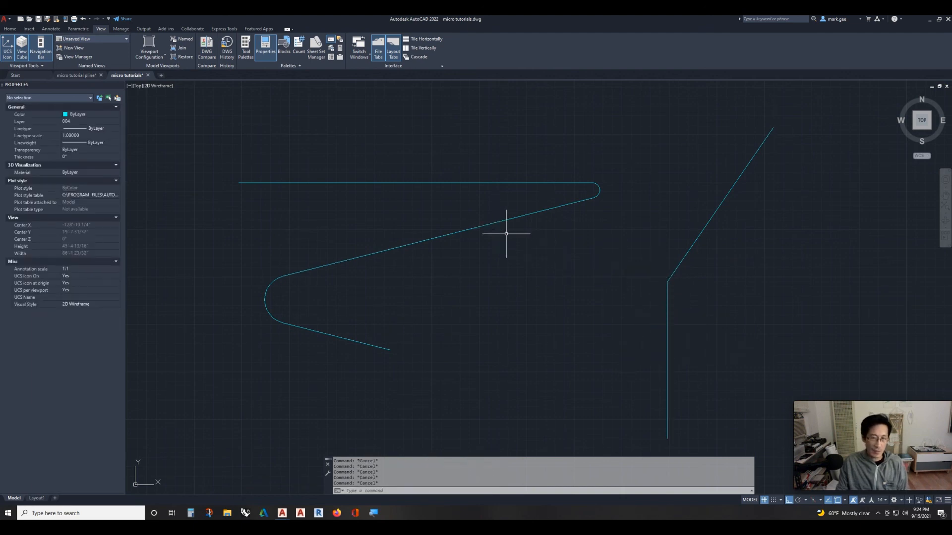
# Step: Undo the last fillet and select the U-shaped polyline to examine its object type
pyautogui.hotkey('ctrl', 'z')
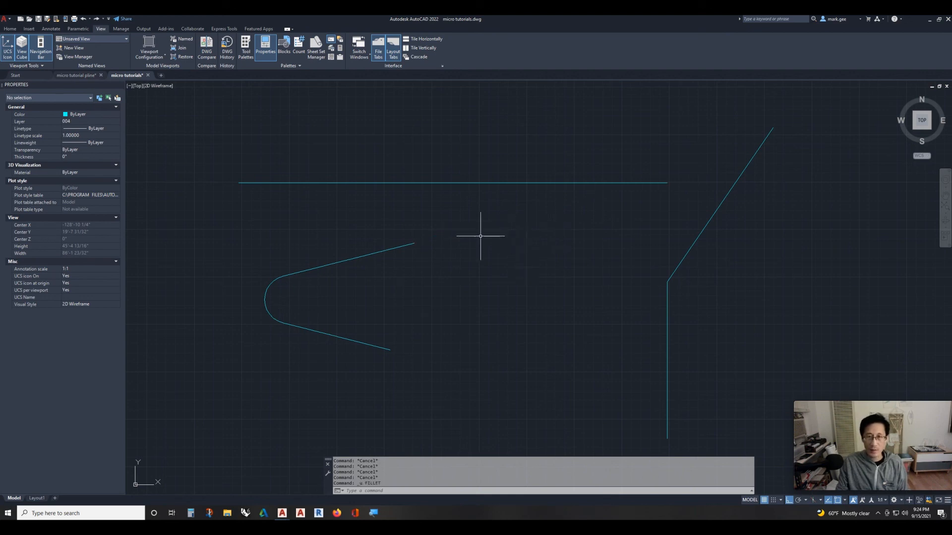
pyautogui.press('Escape')
pyautogui.click(422, 258)
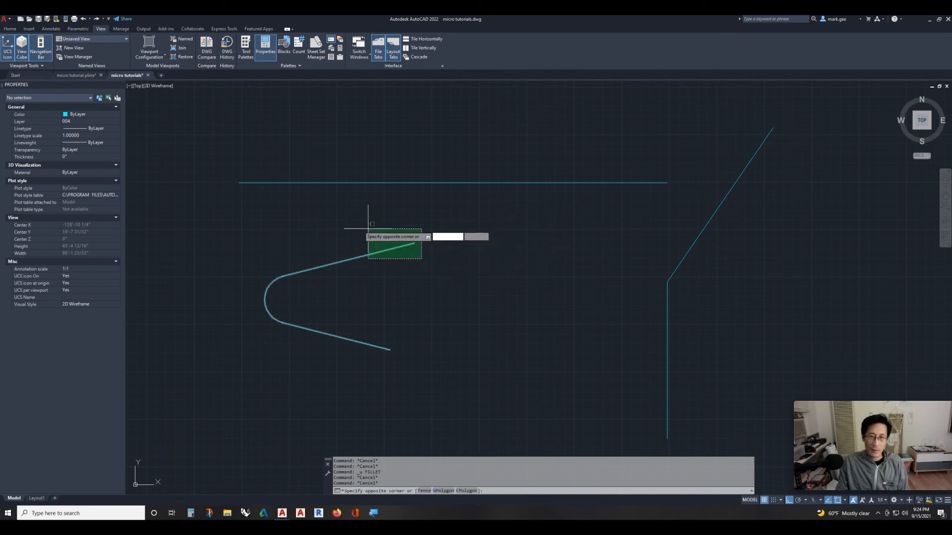
pyautogui.click(345, 225)
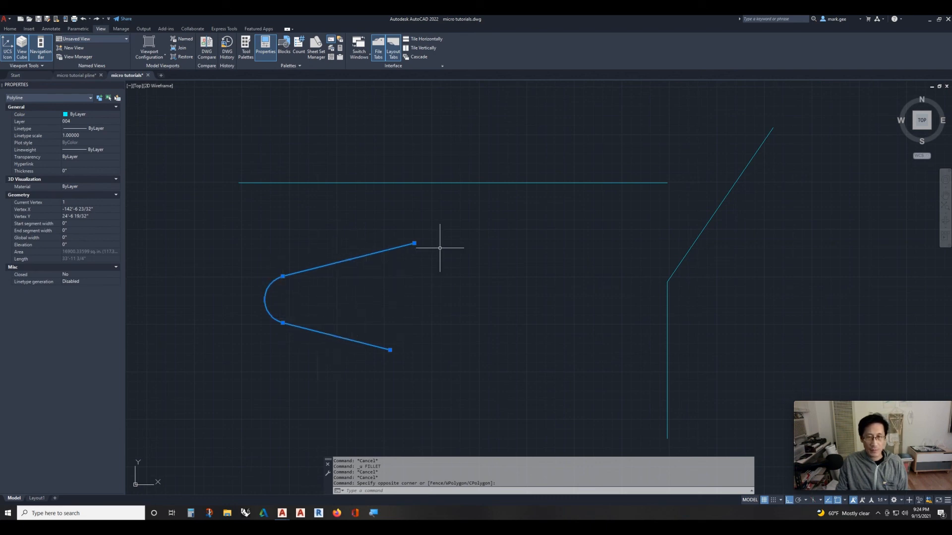
pyautogui.press('Escape')
pyautogui.press('Escape')
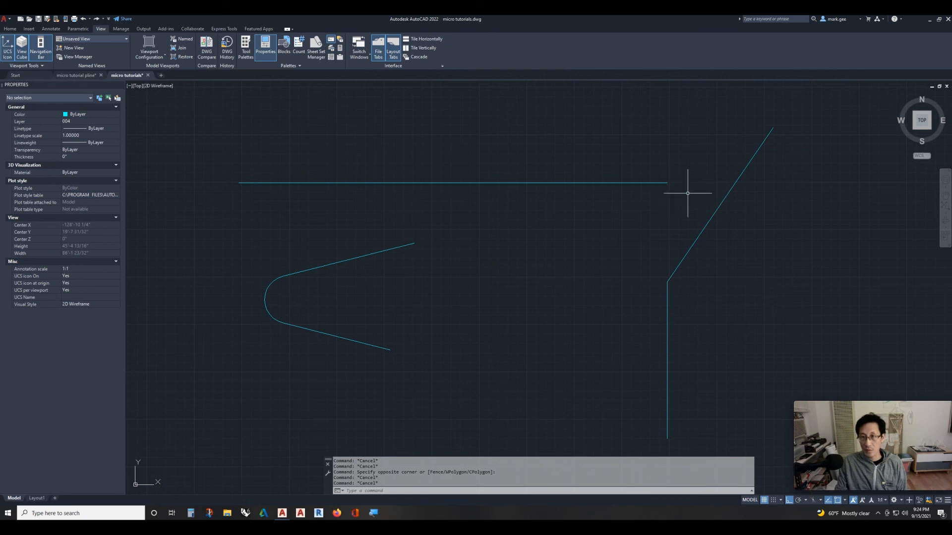
pyautogui.click(733, 205)
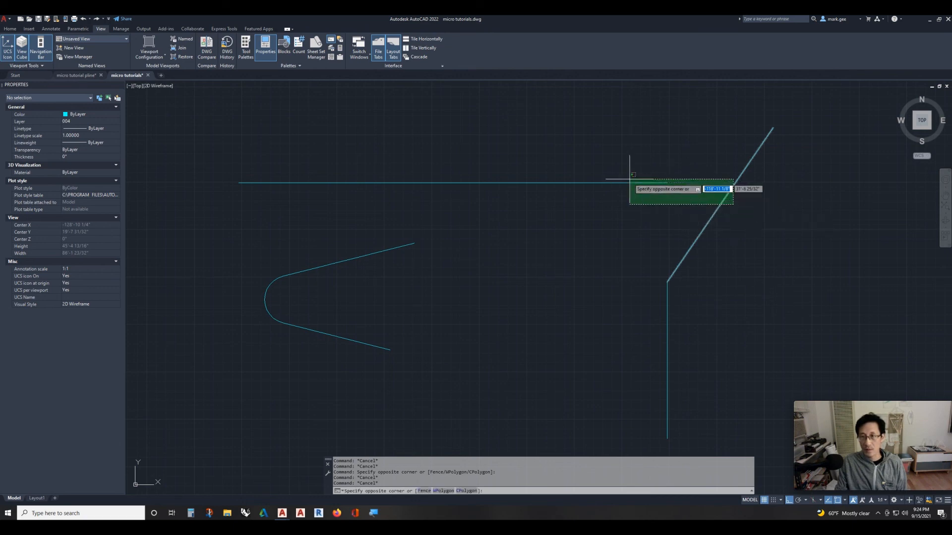
pyautogui.click(673, 222)
pyautogui.press('Escape')
pyautogui.press('Escape')
# Step: Fillet the diagonal line with the horizontal line near its lower end using a 15-inch radius
pyautogui.write('f')
pyautogui.press('Return')
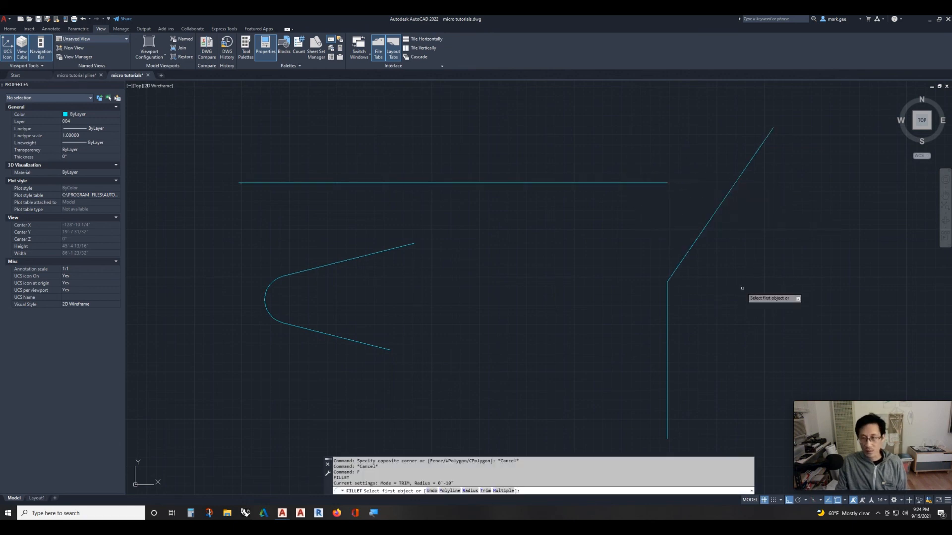
pyautogui.write('r')
pyautogui.press('Return')
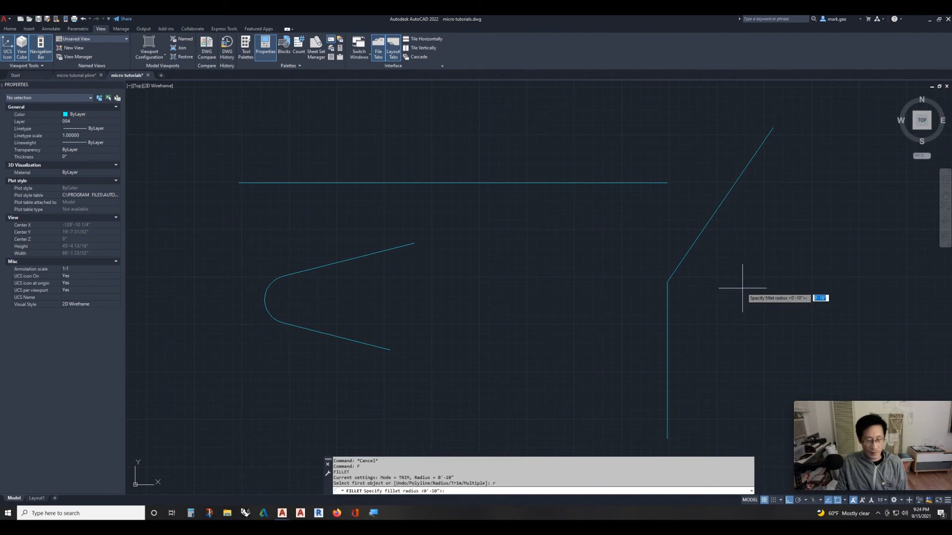
pyautogui.press('BackSpace')
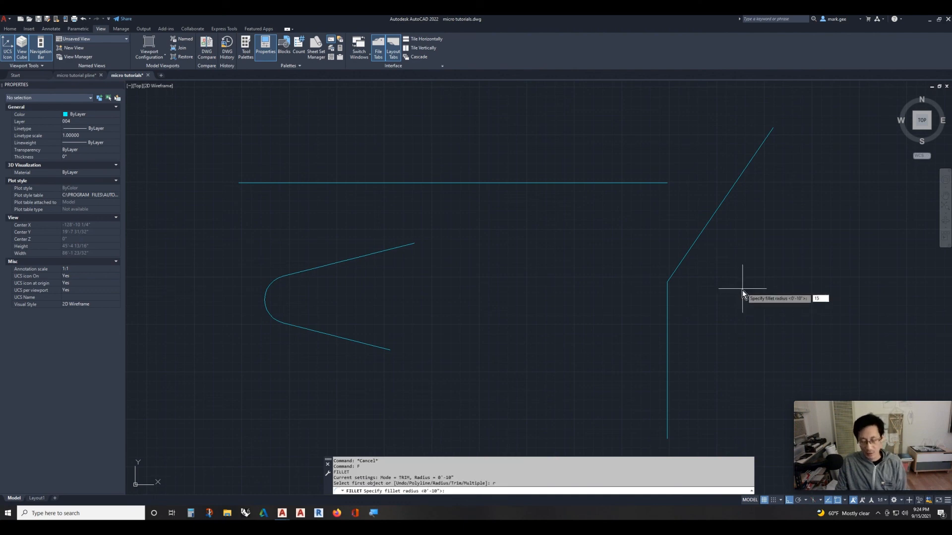
pyautogui.write('15')
pyautogui.press('Return')
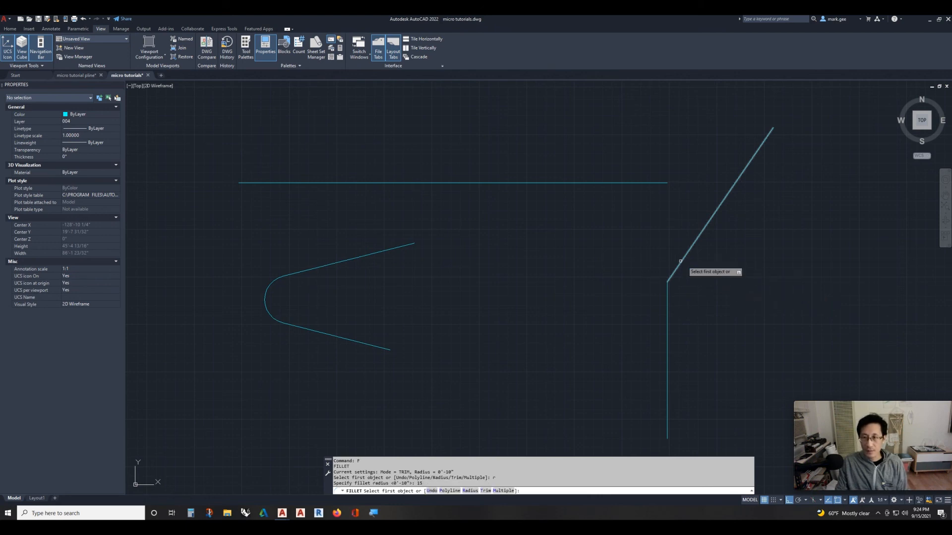
pyautogui.click(680, 261)
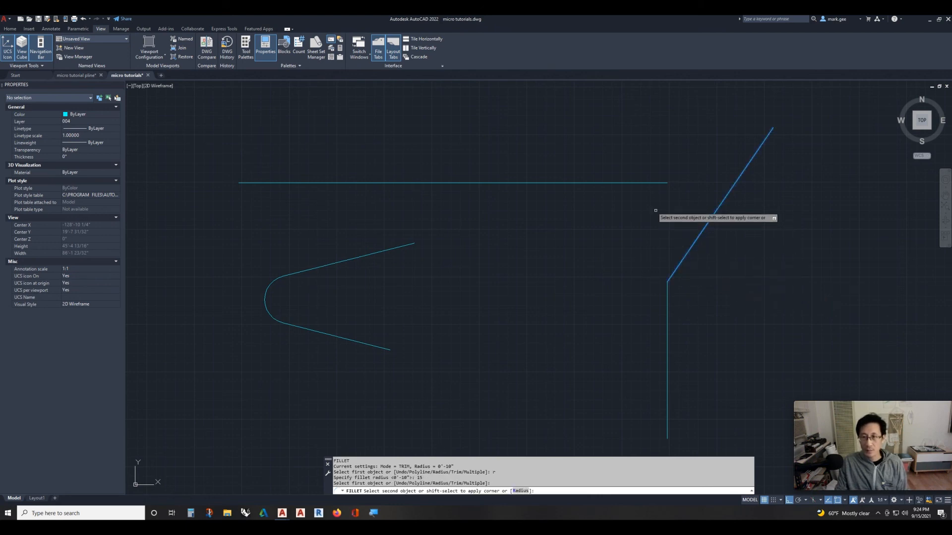
pyautogui.click(641, 185)
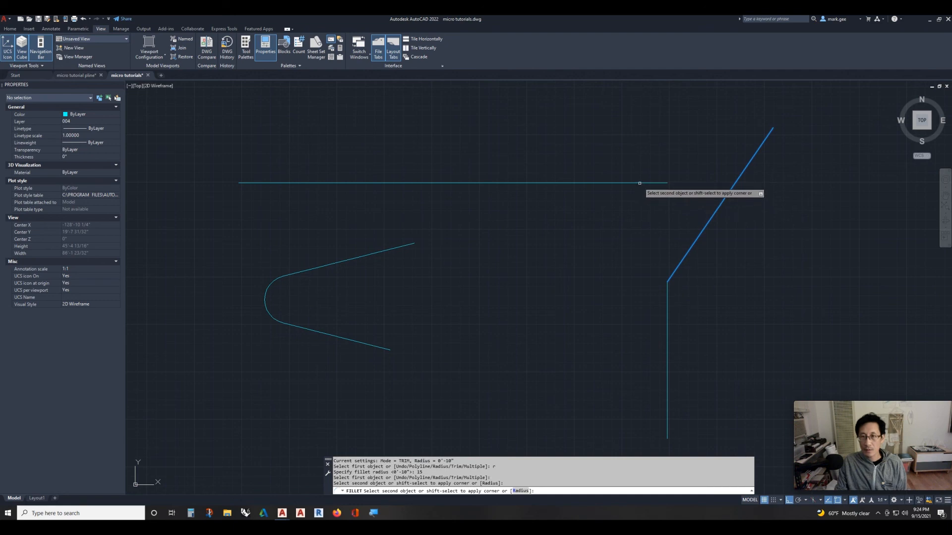
pyautogui.click(640, 182)
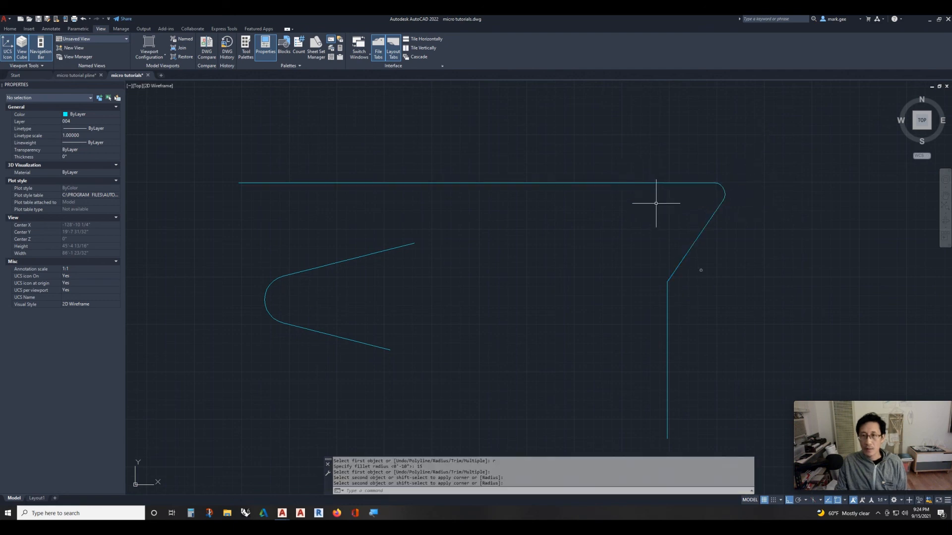
# Step: Select the horizontal line and the fillet arc one at a time to examine their object types, and clear the selection
pyautogui.click(650, 208)
pyautogui.click(596, 162)
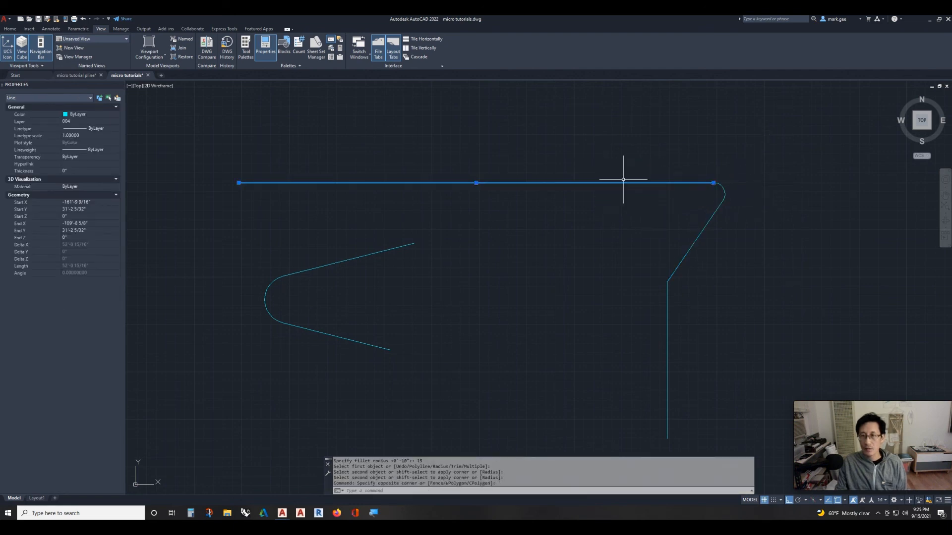
pyautogui.press('Escape')
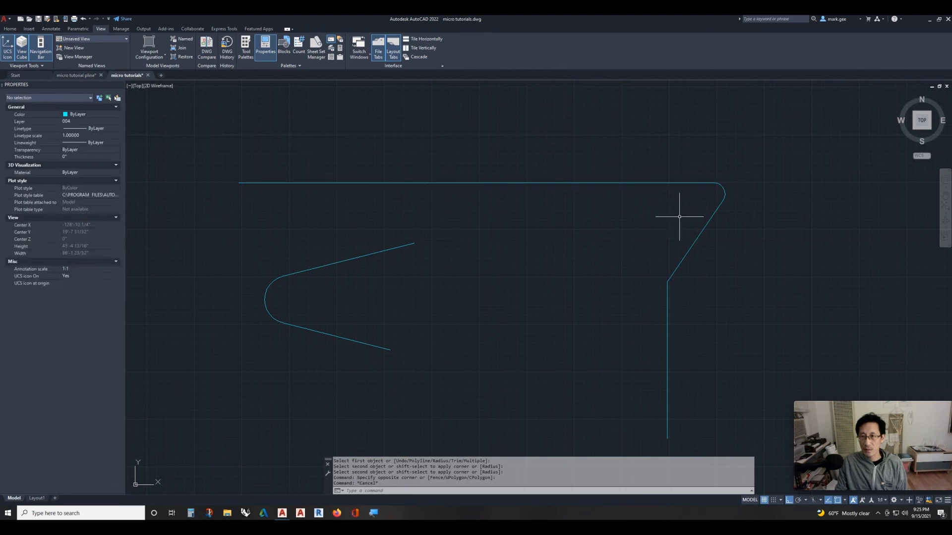
pyautogui.click(679, 217)
pyautogui.press('Escape')
pyautogui.press('Escape')
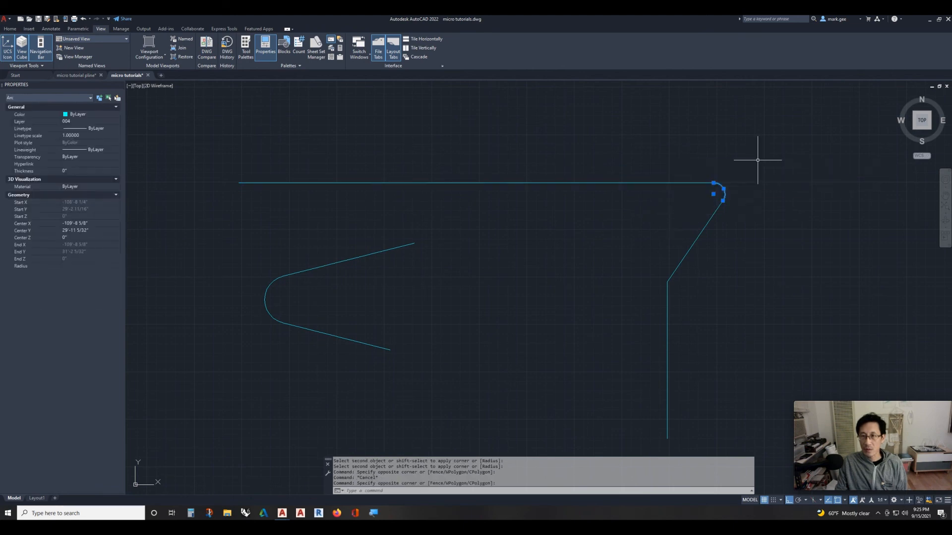
pyautogui.press('Escape')
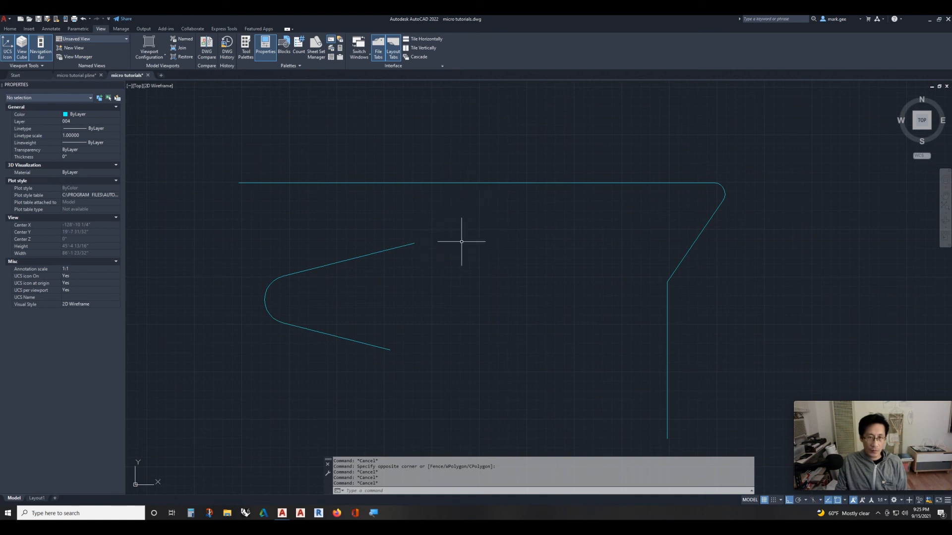
# Step: Fillet the U-shaped polyline's upper segment with the horizontal line using the 15-inch radius, and select the resulting shape to examine it
pyautogui.write('f')
pyautogui.press('Return')
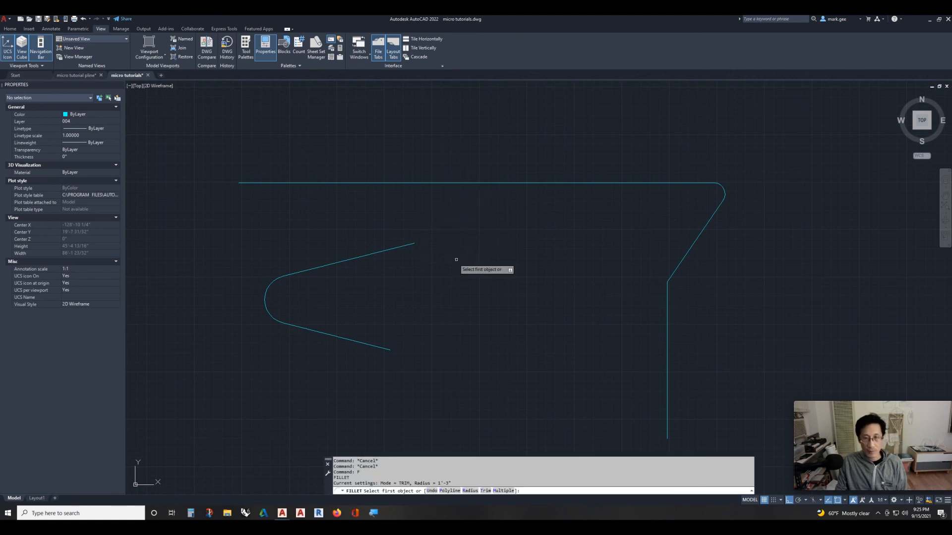
pyautogui.click(407, 245)
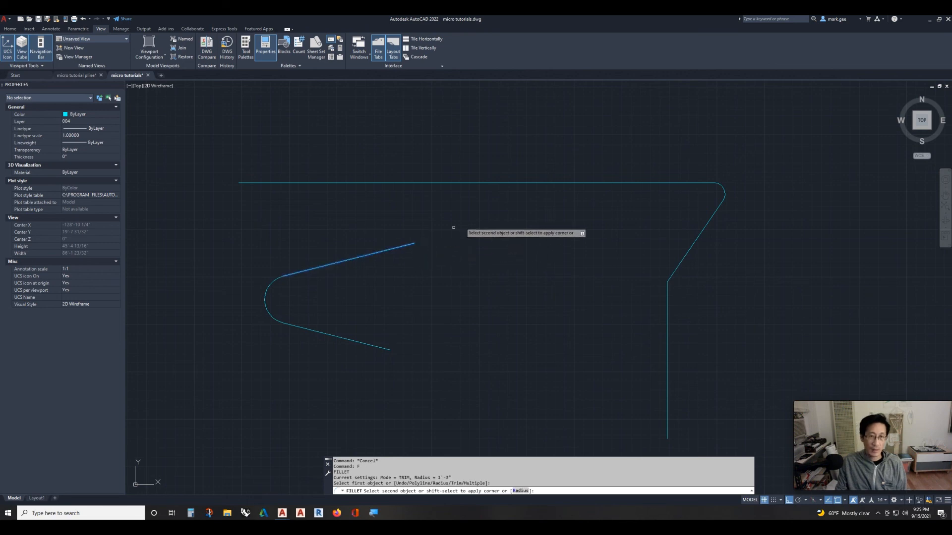
pyautogui.click(493, 184)
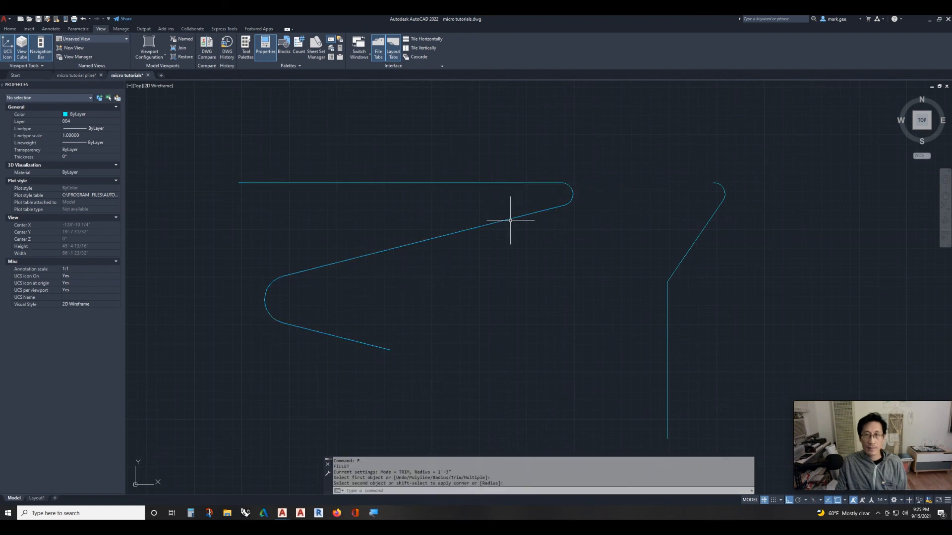
pyautogui.click(505, 237)
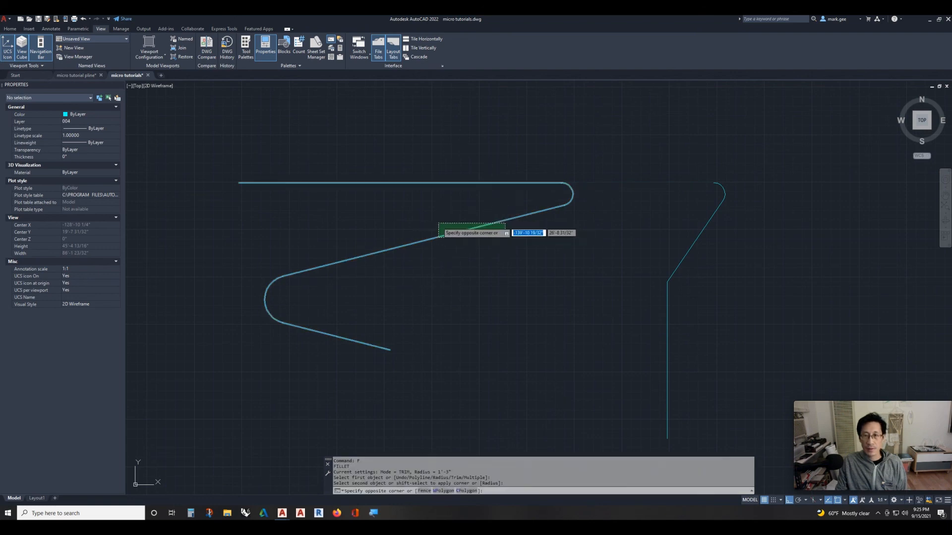
pyautogui.click(438, 223)
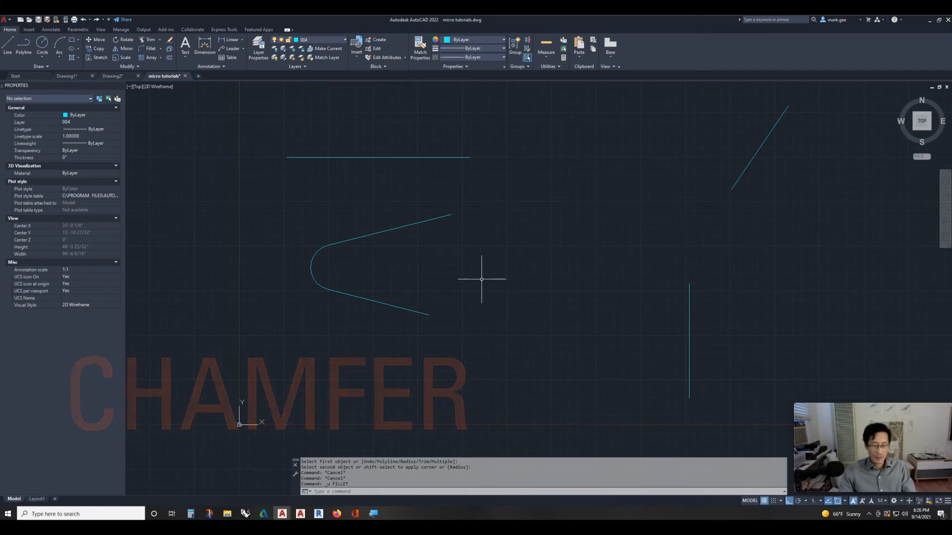
# Step: Fillet the horizontal line with the U-shaped polyline's upper segment using a radius of 0
pyautogui.write('F')
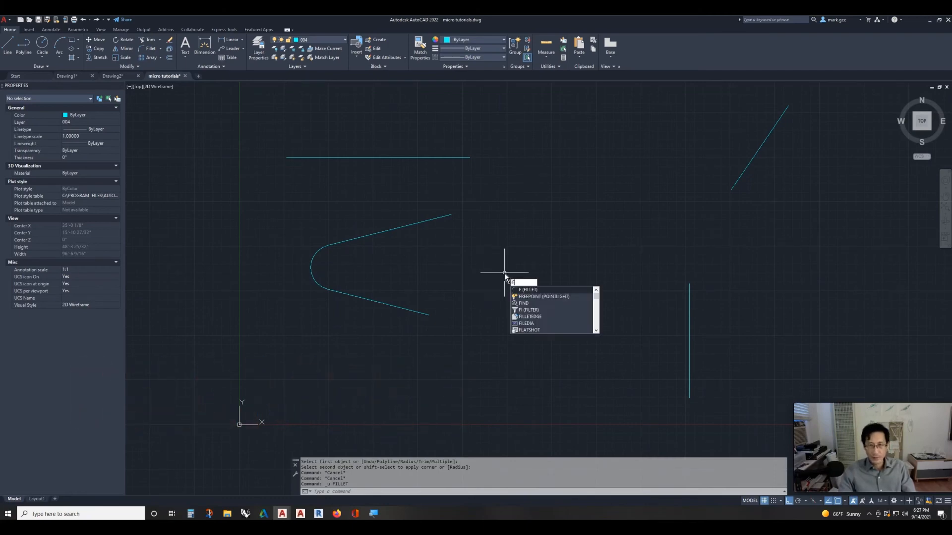
pyautogui.press('Return')
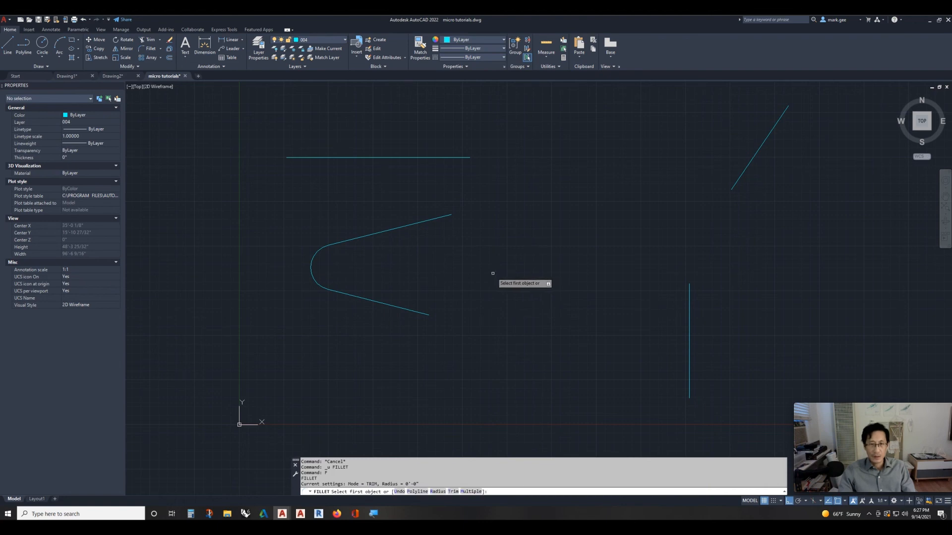
pyautogui.write('r')
pyautogui.press('Return')
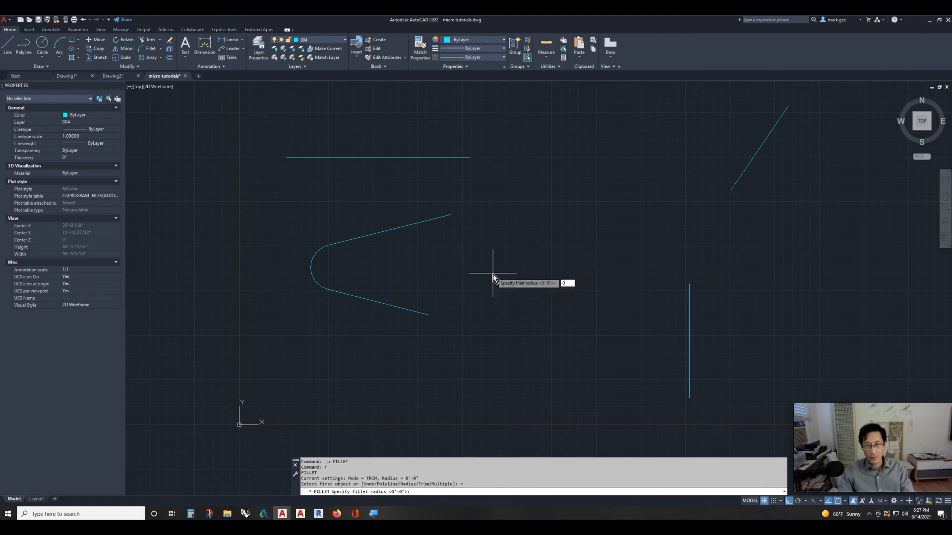
pyautogui.press('Return')
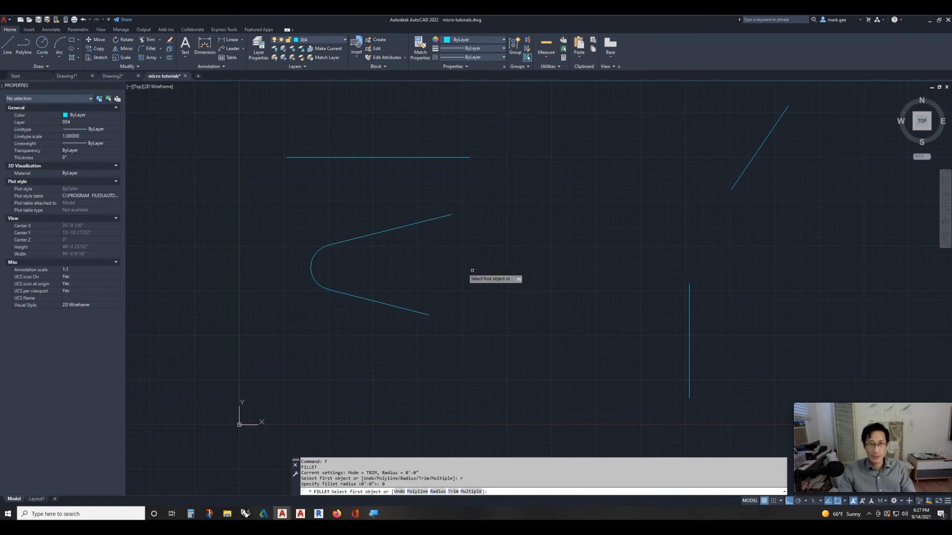
pyautogui.click(454, 157)
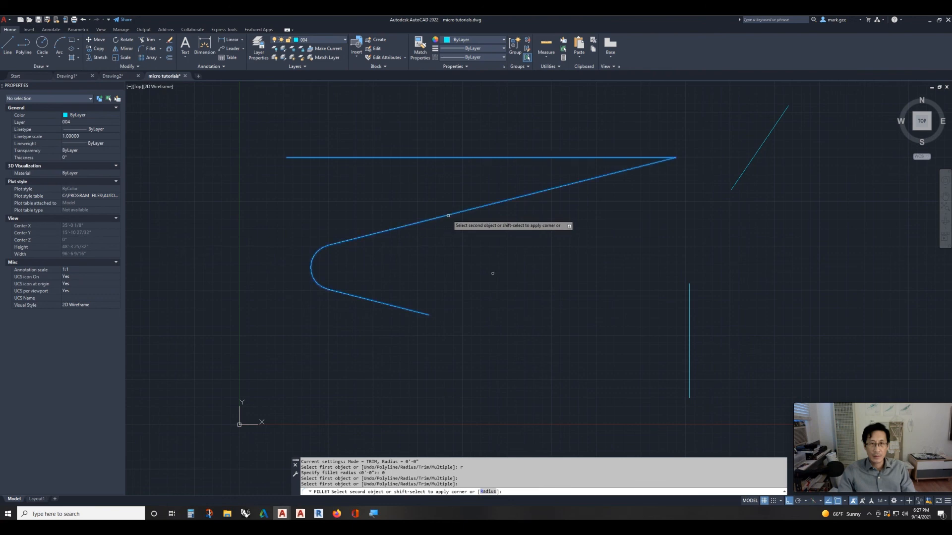
pyautogui.click(448, 217)
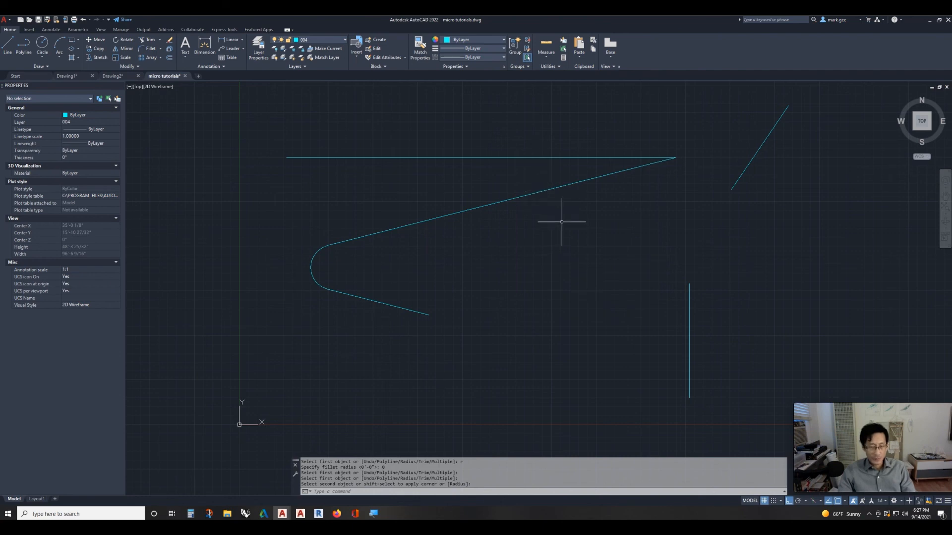
# Step: Chamfer the sharp corner between the horizontal segment and the sloping segment with both distances at 120 inches
pyautogui.write('h')
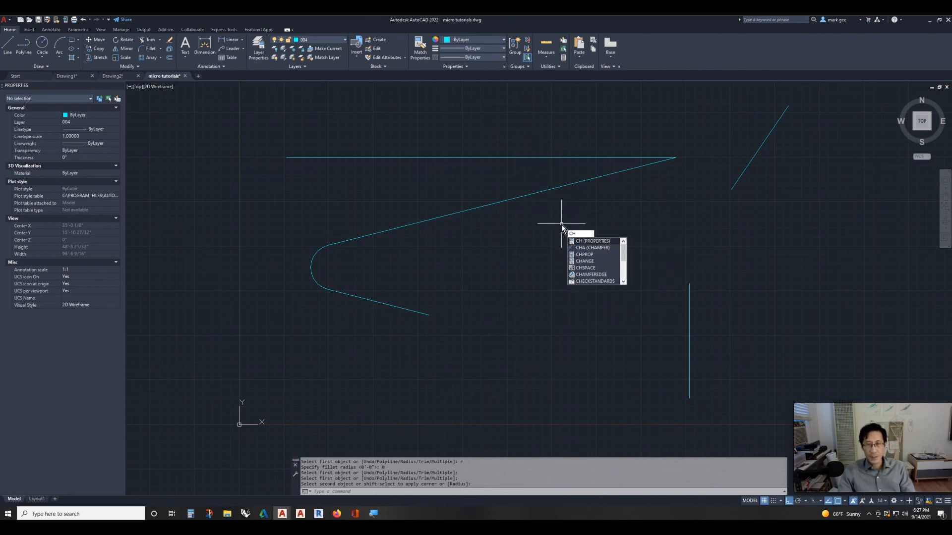
pyautogui.write('a')
pyautogui.press('Return')
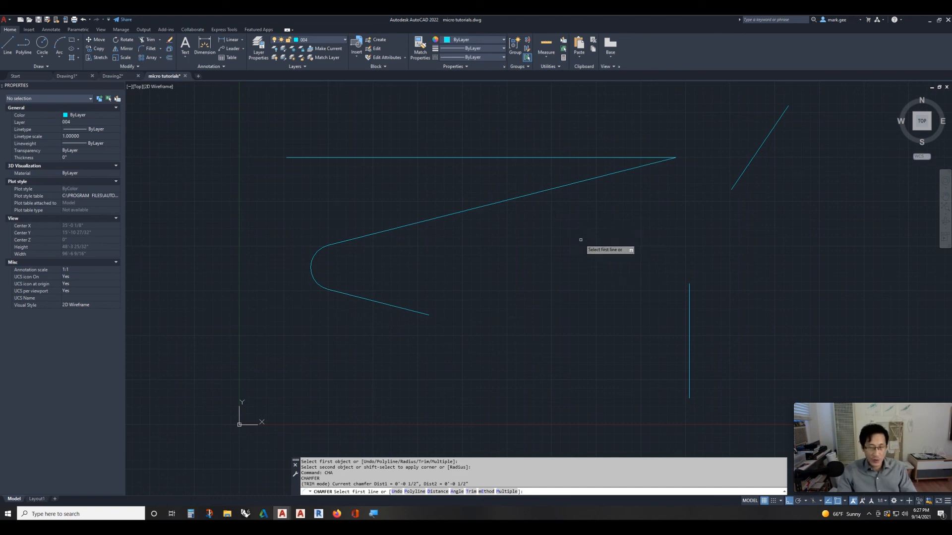
pyautogui.write('d')
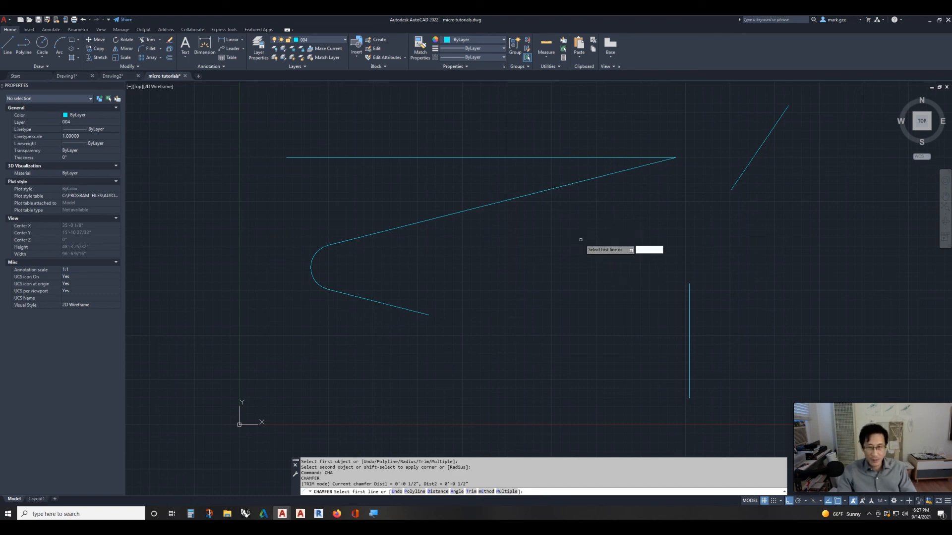
pyautogui.click(436, 494)
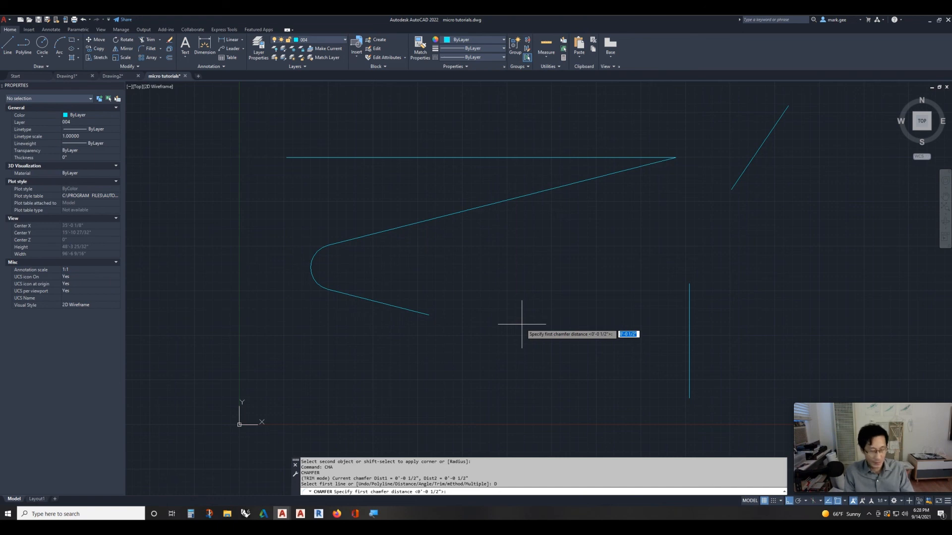
pyautogui.write('120')
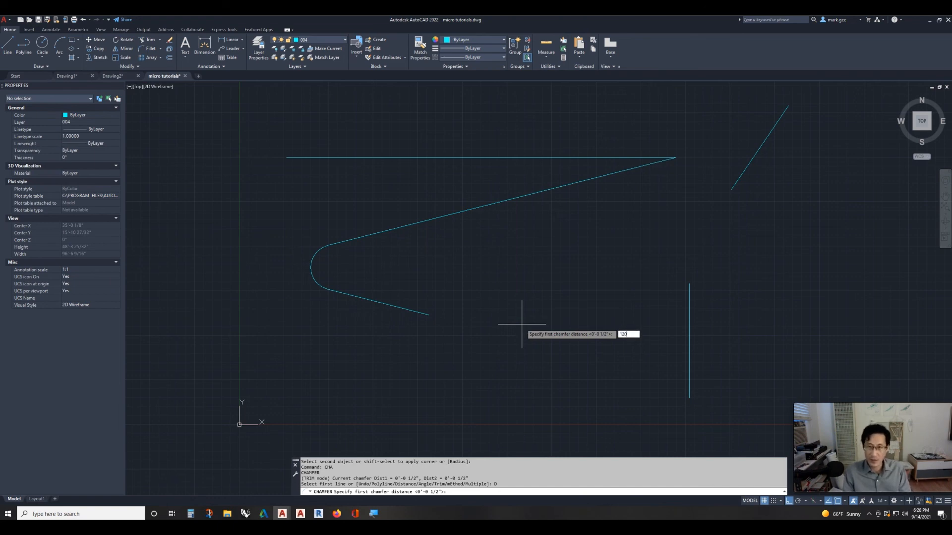
pyautogui.press('Return')
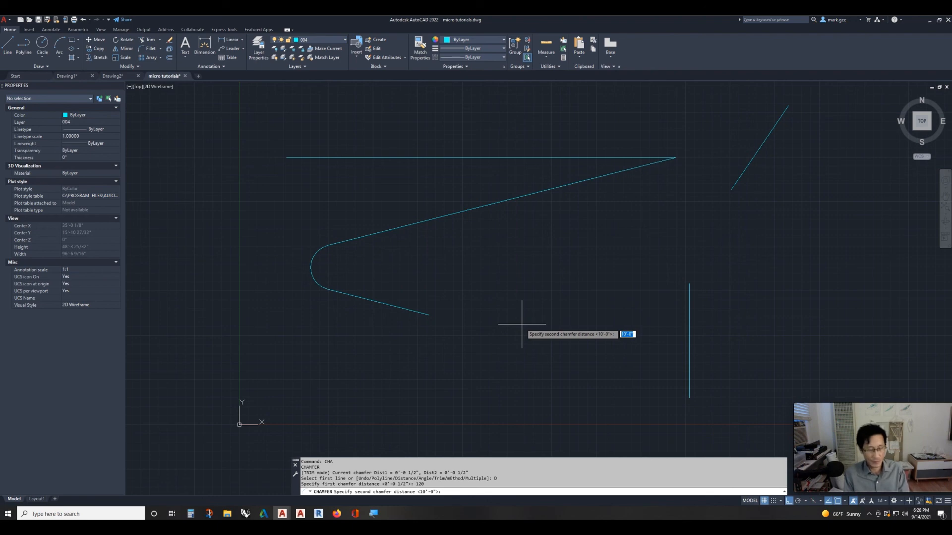
pyautogui.press('Return')
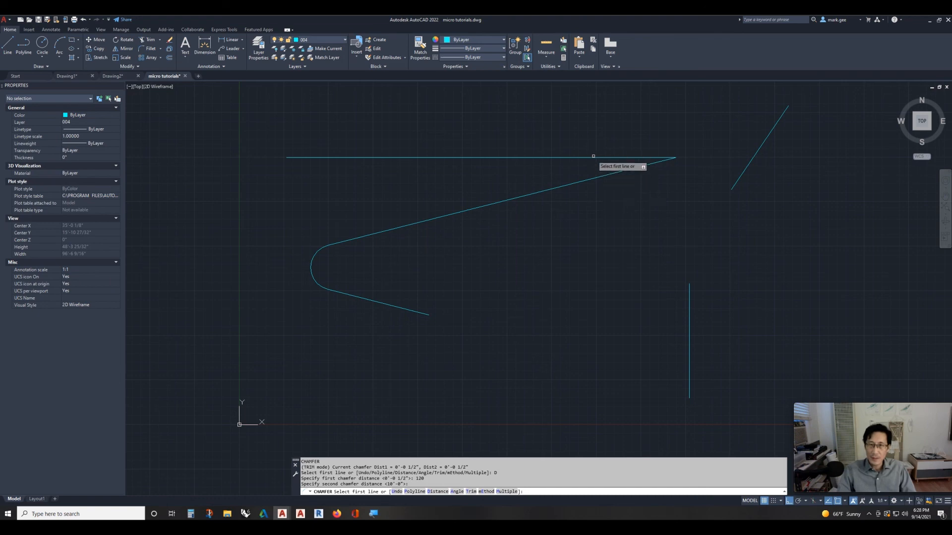
pyautogui.click(503, 157)
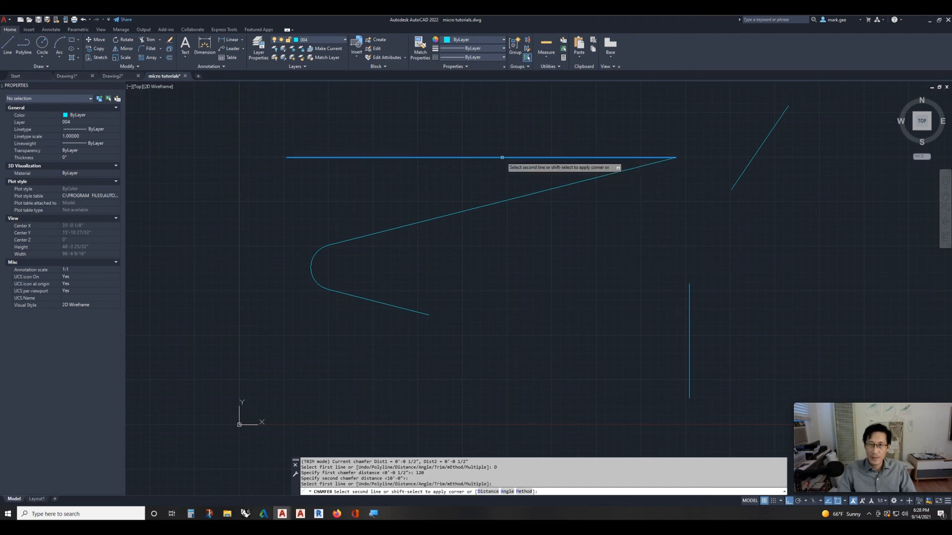
pyautogui.click(516, 199)
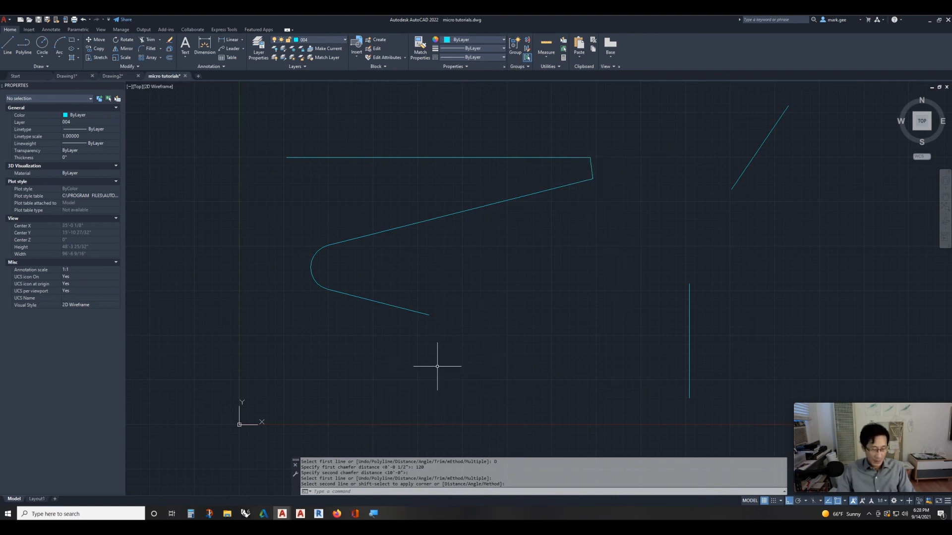
pyautogui.press('Escape')
pyautogui.press('Escape')
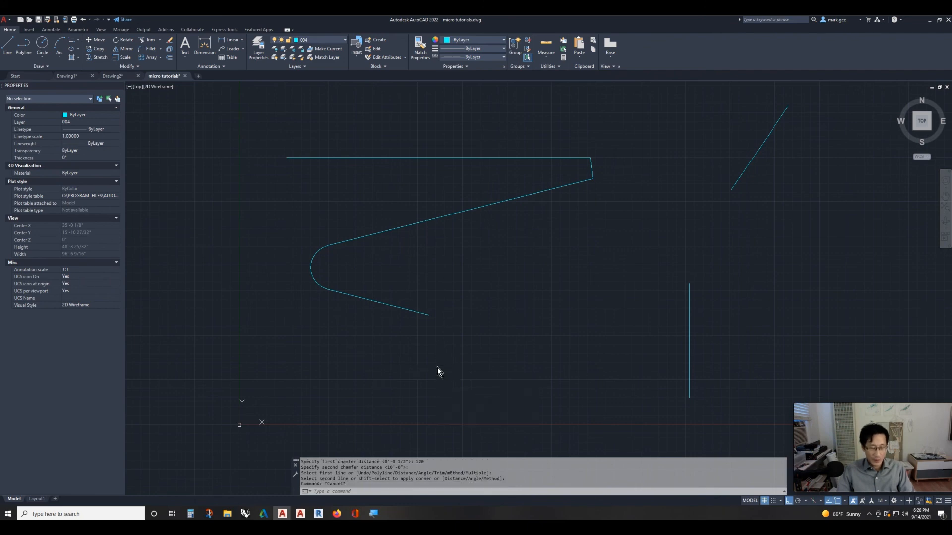
pyautogui.write('cha')
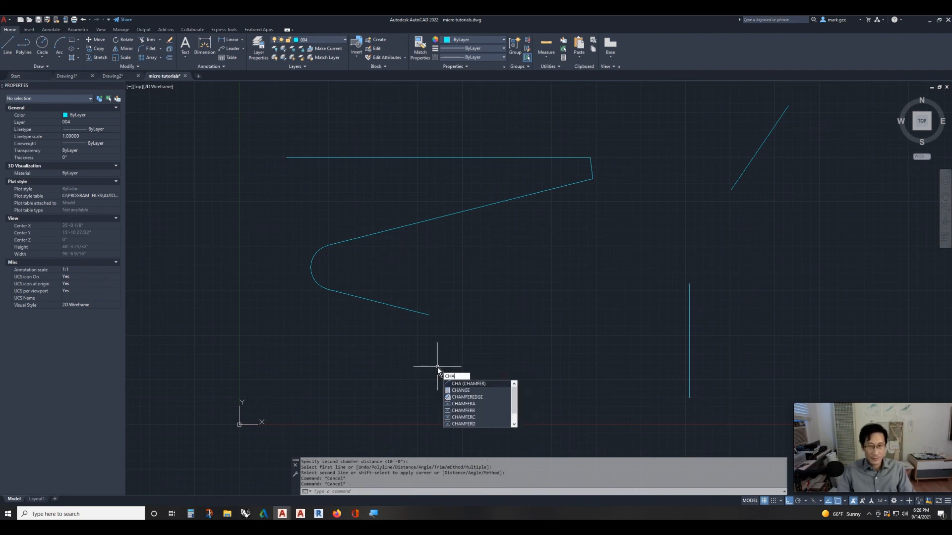
pyautogui.press('Return')
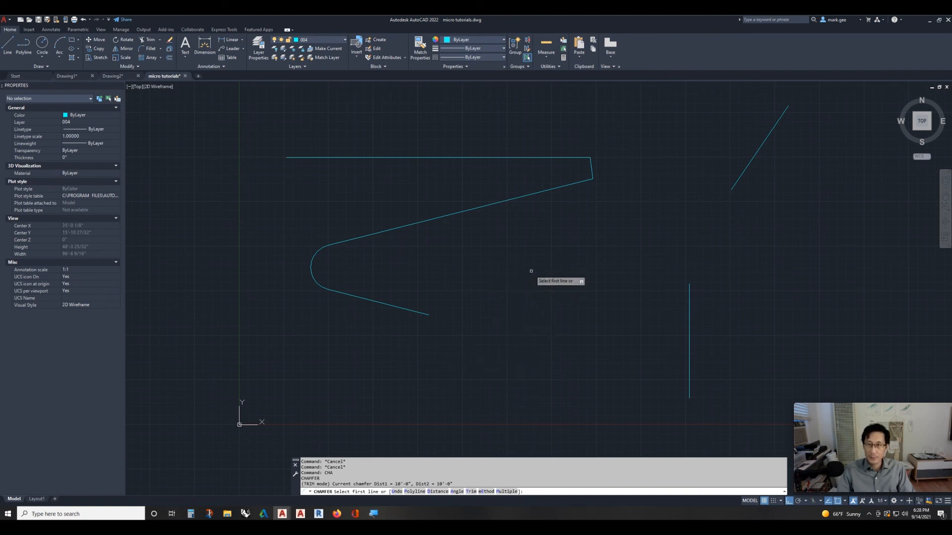
pyautogui.write('d')
pyautogui.press('Escape')
pyautogui.press('Escape')
pyautogui.press('Escape')
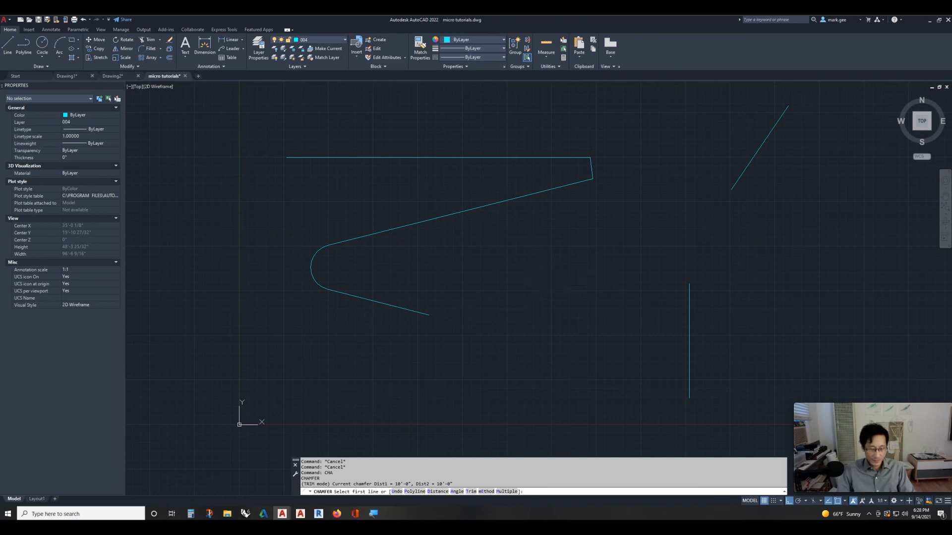
pyautogui.press('Escape')
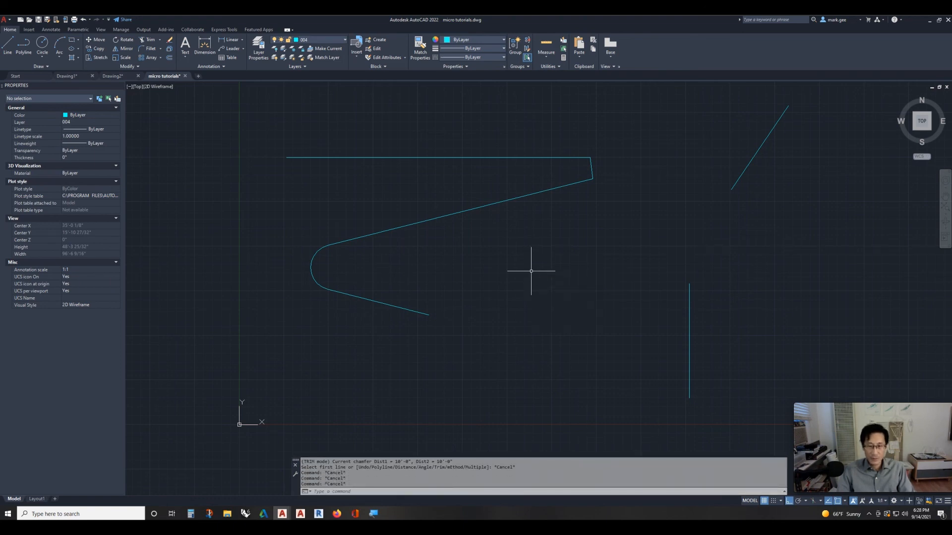